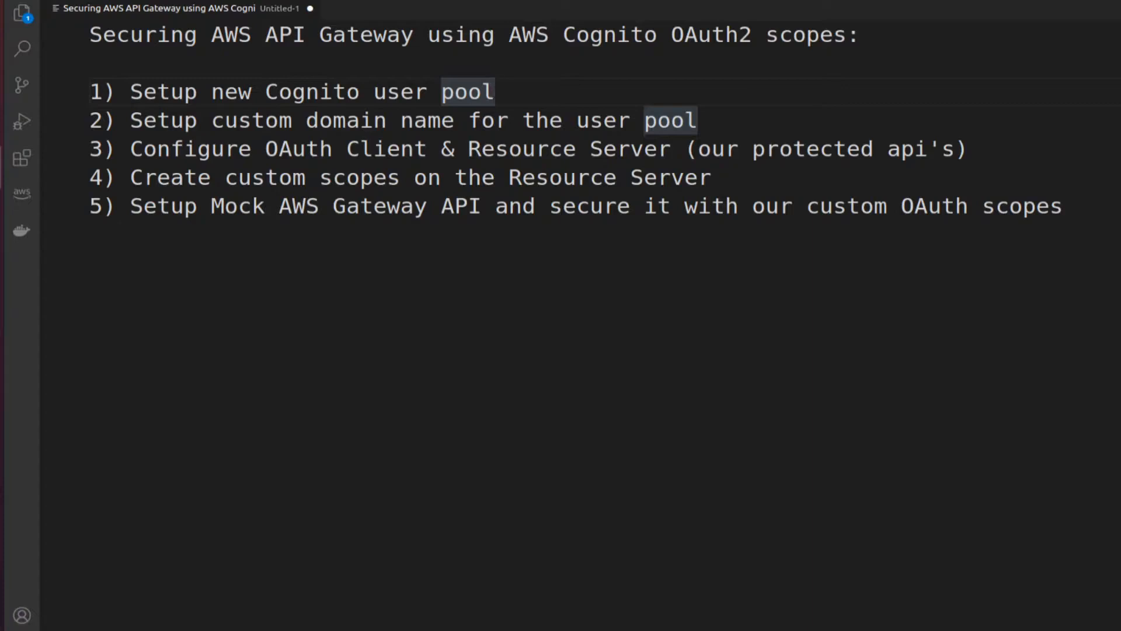
- After reviewing the five-step Cognito OAuth2 scopes plan, bring up the AWS Management Console
left_click(0, 27)
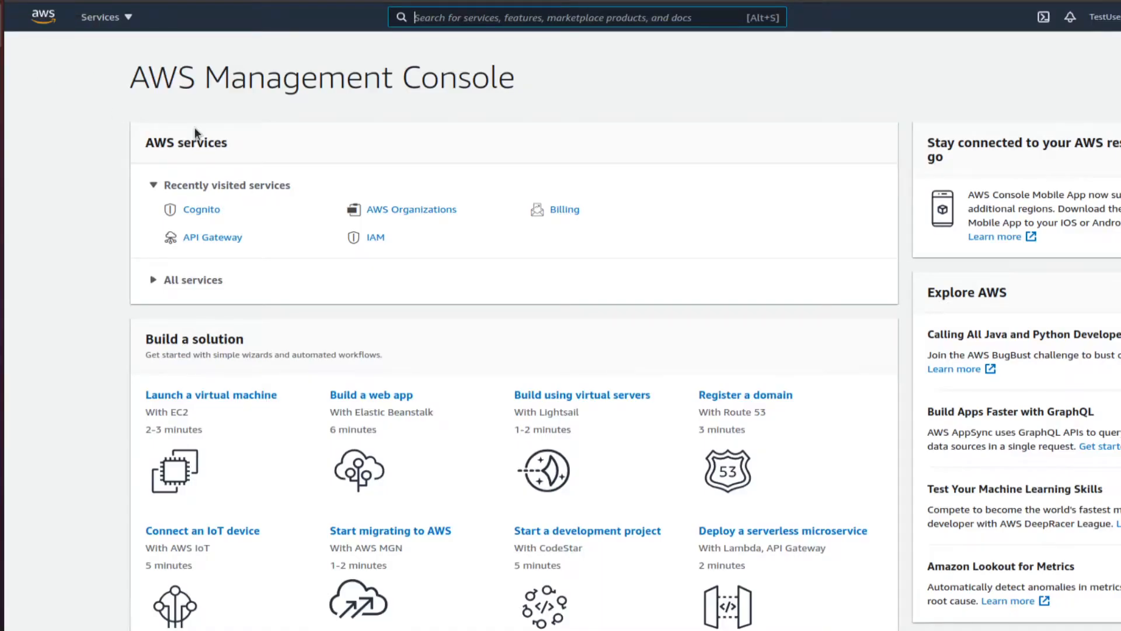
- Start creating a new user pool from Cognito's Manage User Pools page
left_click(207, 213)
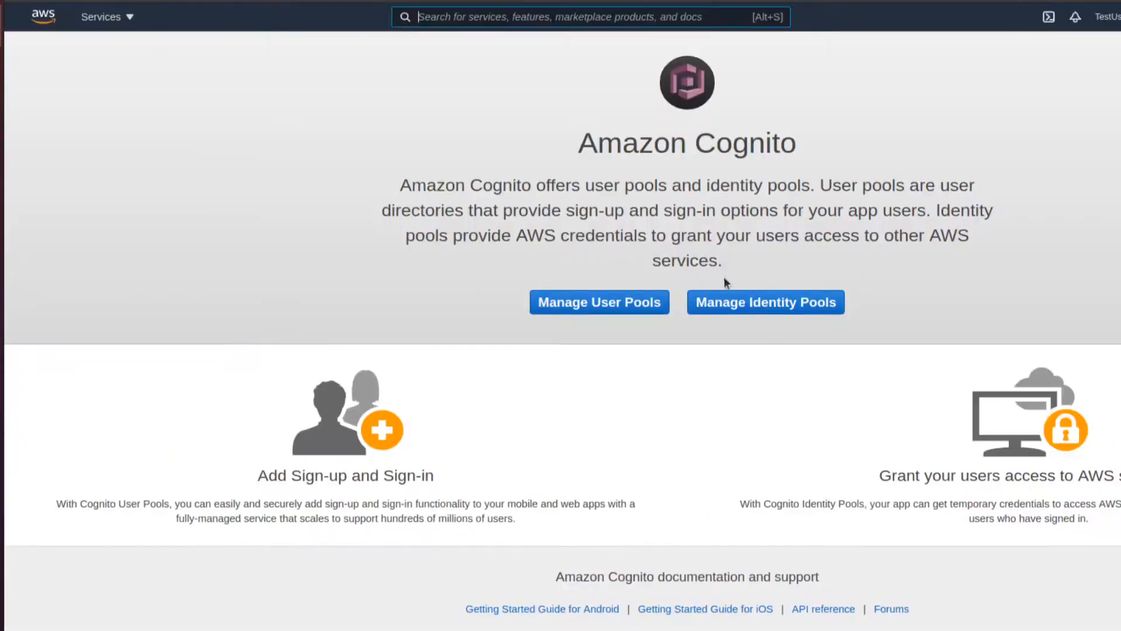
left_click(633, 303)
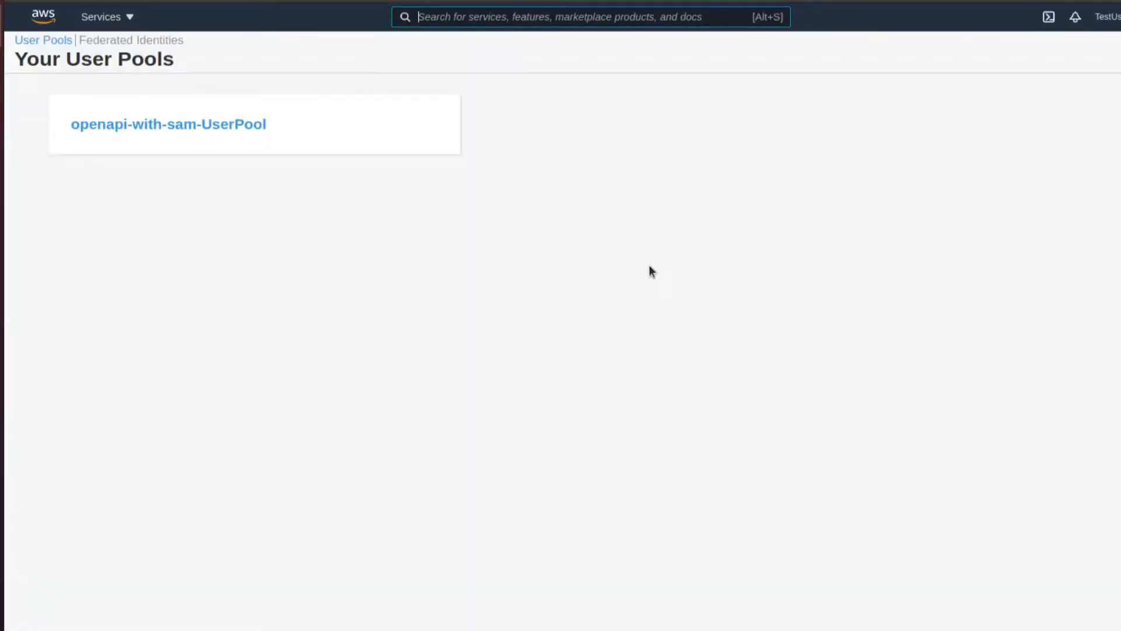
left_click(1118, 53)
- Name the pool oauth2userpool, review the default settings and create it
left_click(669, 178)
type("te")
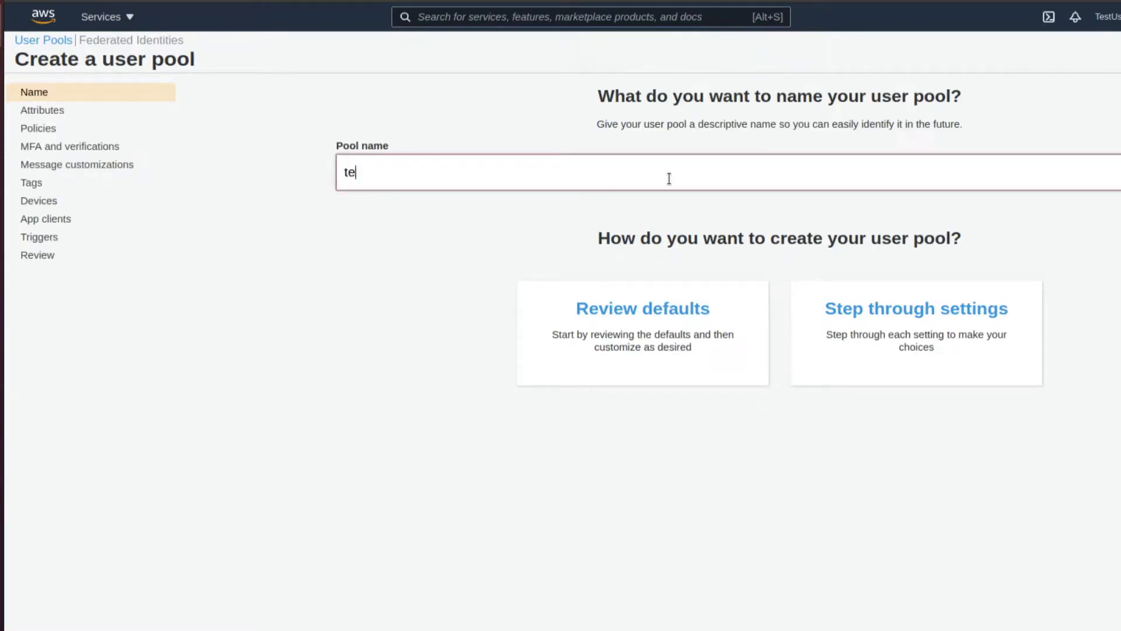
type("stuserpool")
key("ctrl+a")
type("oau")
key("BackSpace")
type("u")
key("BackSpace")
type("uth2usepo")
key("BackSpace")
key("BackSpace")
type("rpool")
left_click(646, 303)
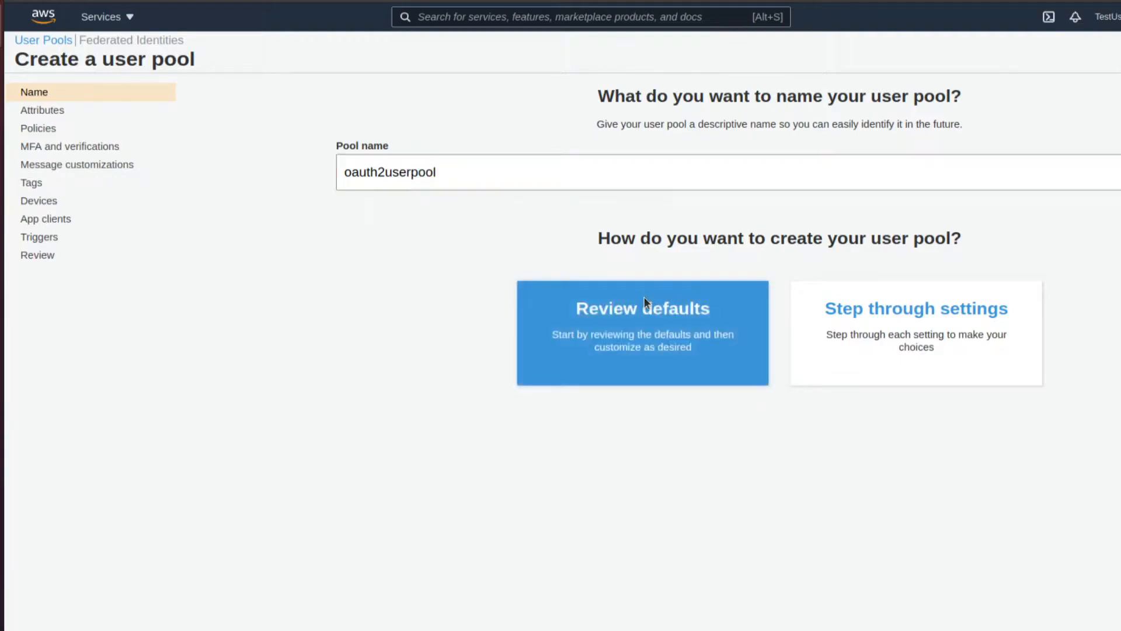
scroll(777, 419, "down", 1)
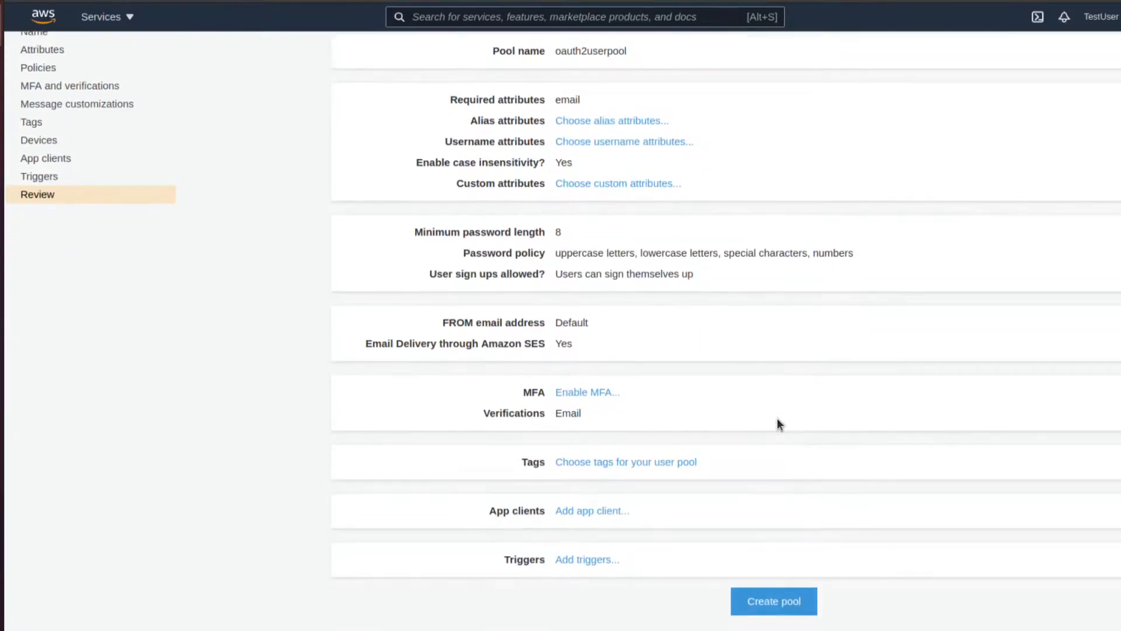
left_click(808, 604)
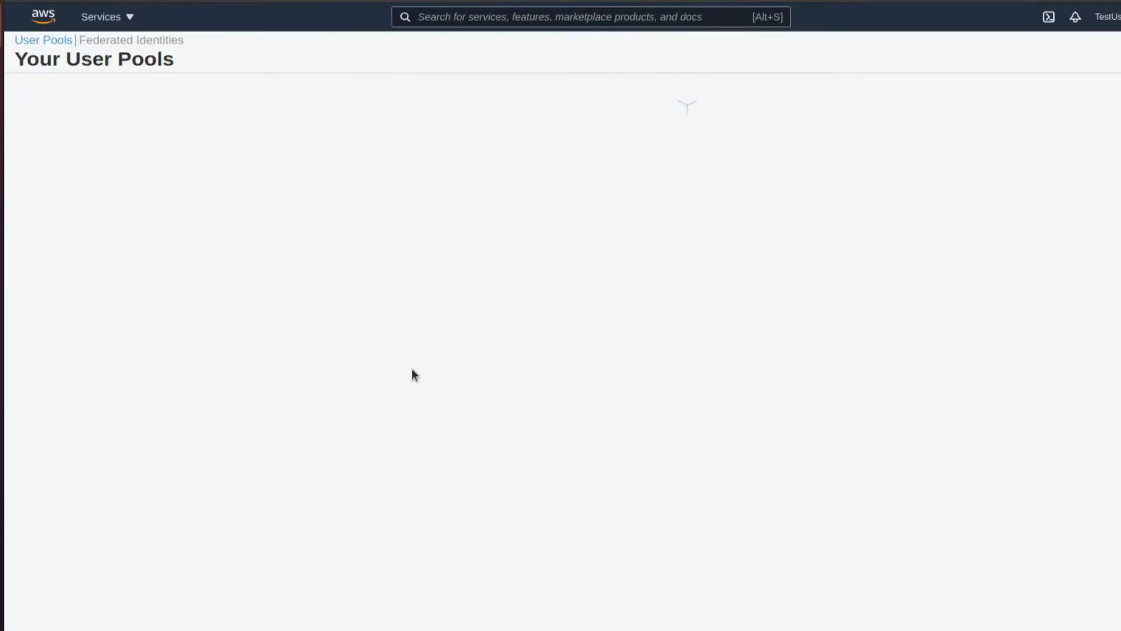
- Check availability of the domain prefix ourcustomname and save it as the pool's Cognito domain
left_click(97, 353)
left_click(506, 264)
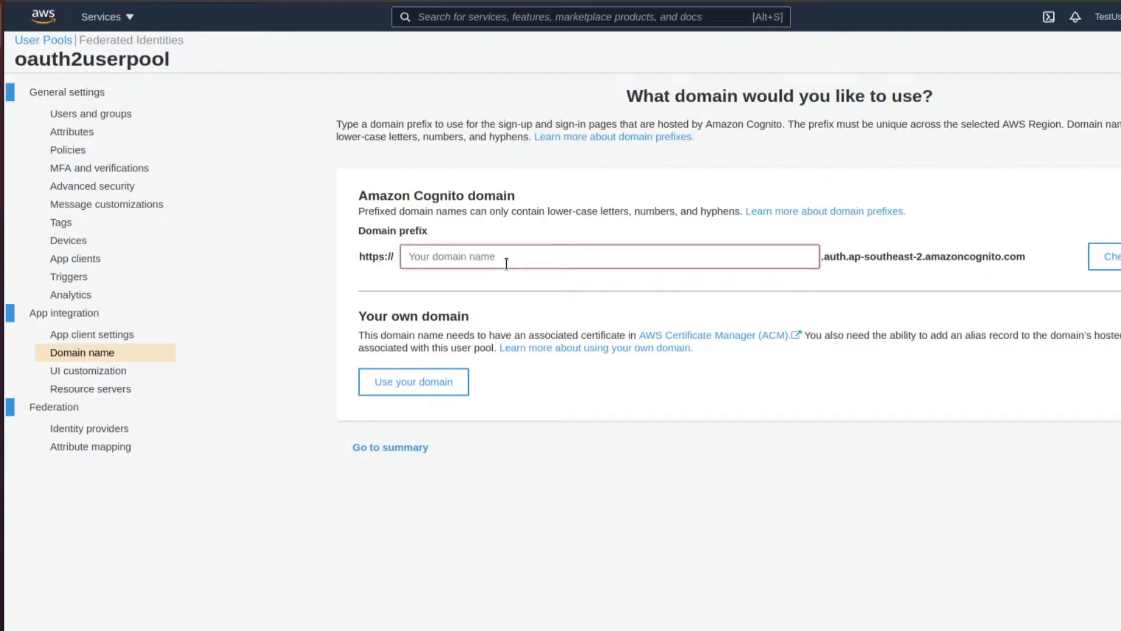
type("ourcustomname")
left_click(1104, 257)
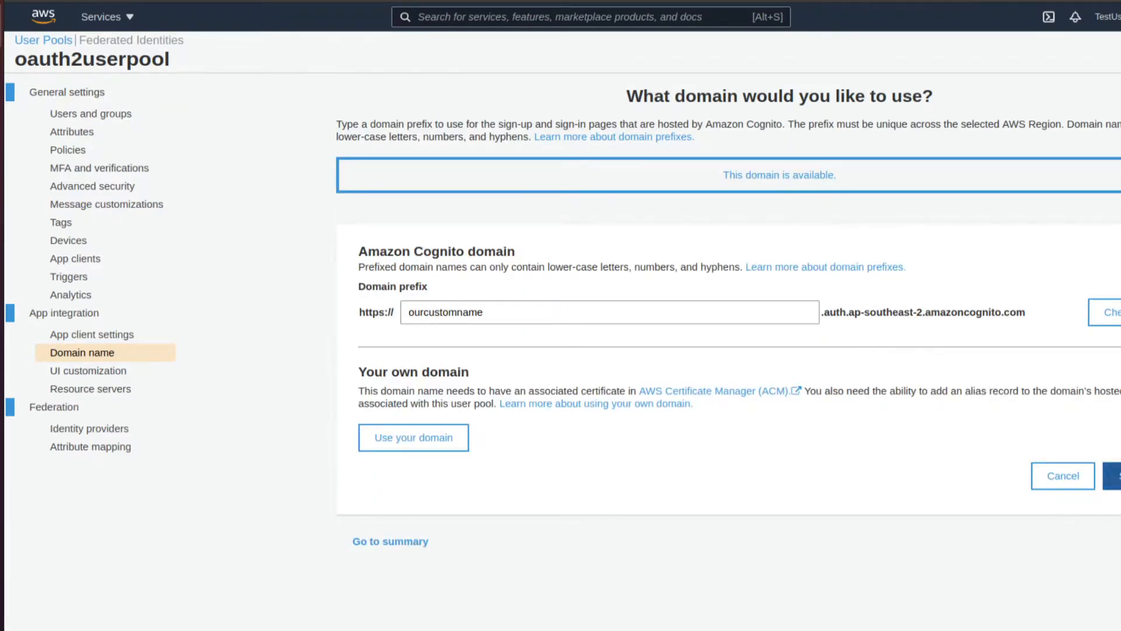
left_click(1113, 475)
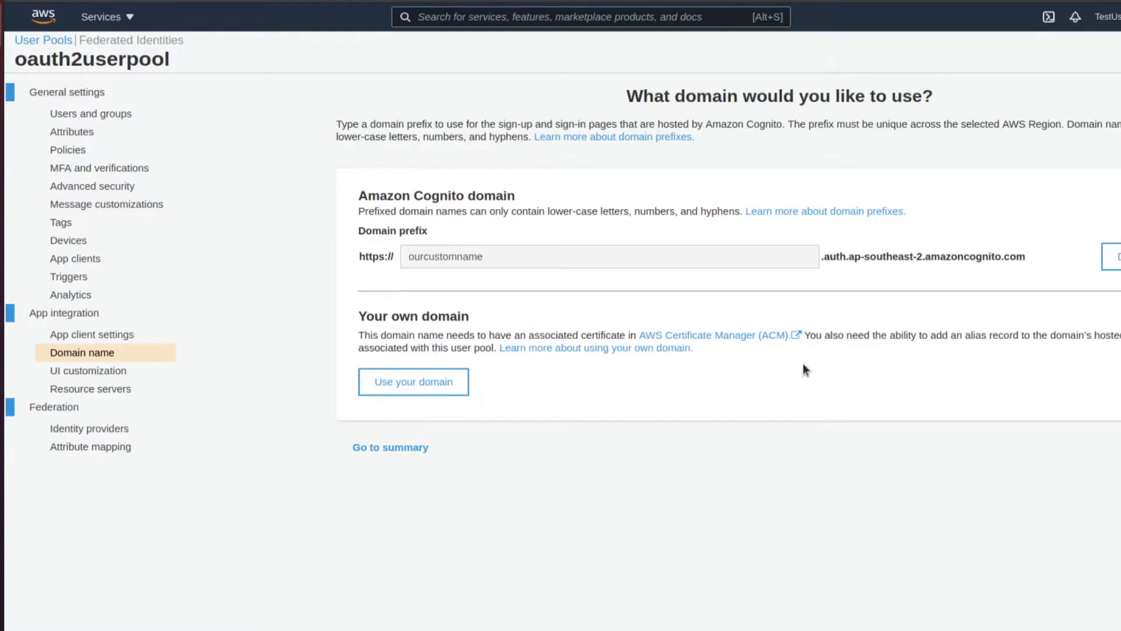
left_click(121, 267)
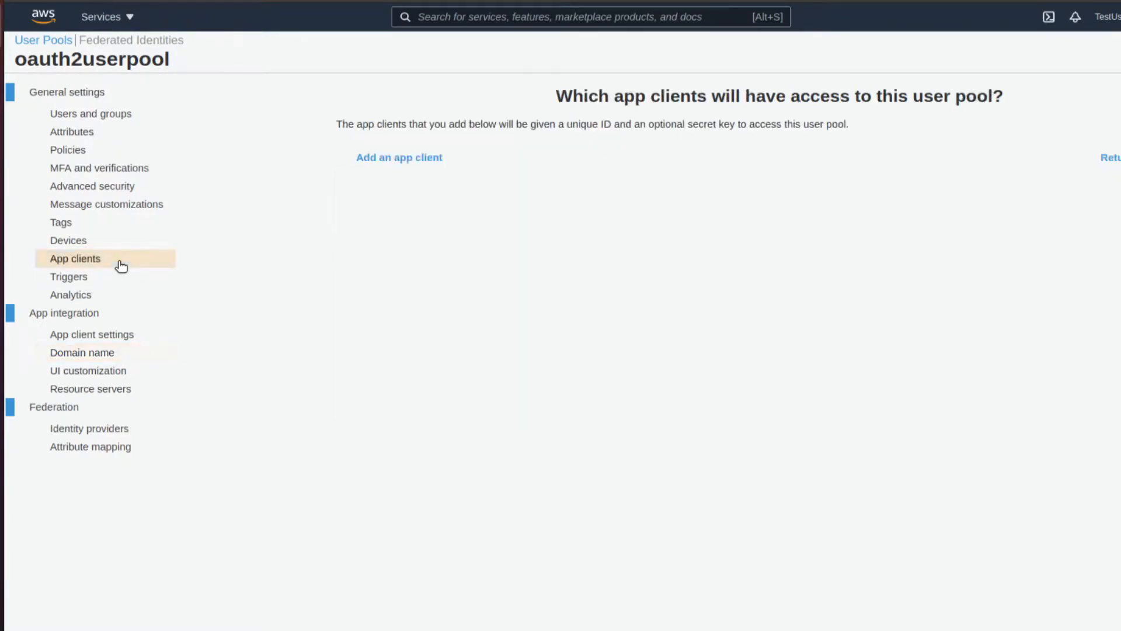
- Add app client 'clientname' with a generated secret and show its details
left_click(409, 159)
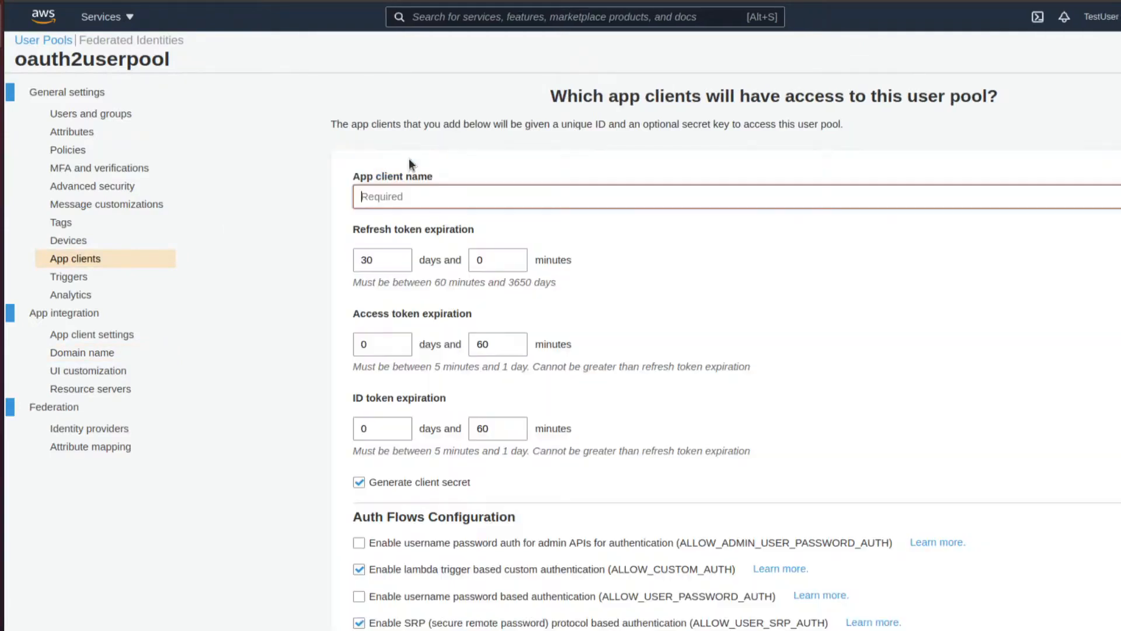
type("clientname")
scroll(597, 325, "down", 3)
scroll(629, 413, "down", 2)
scroll(553, 431, "down", 3)
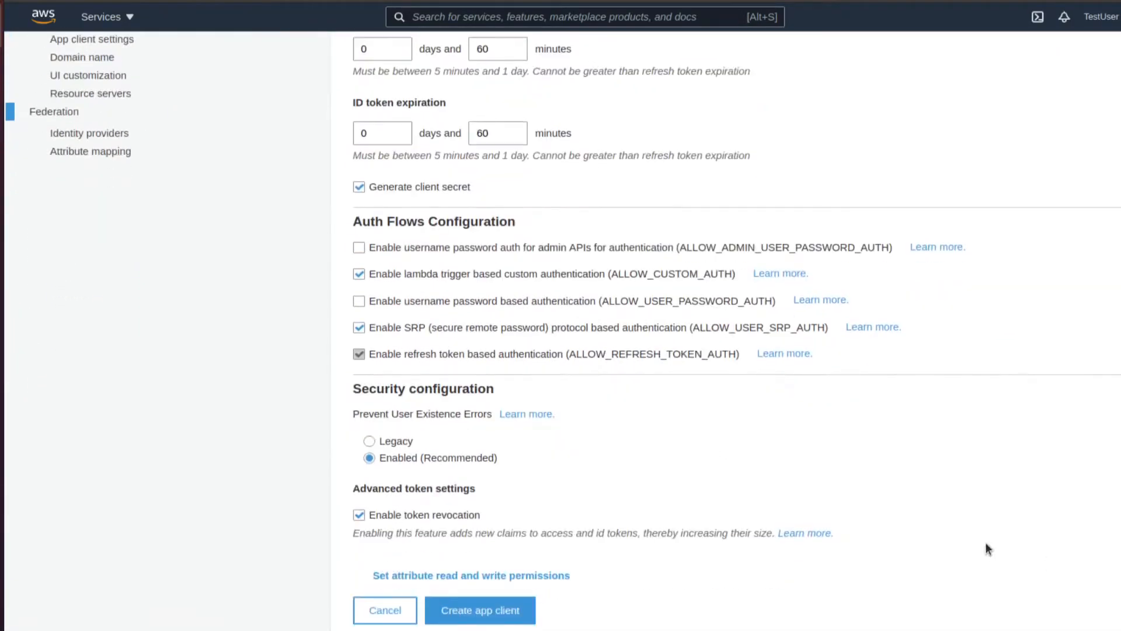
left_click(471, 611)
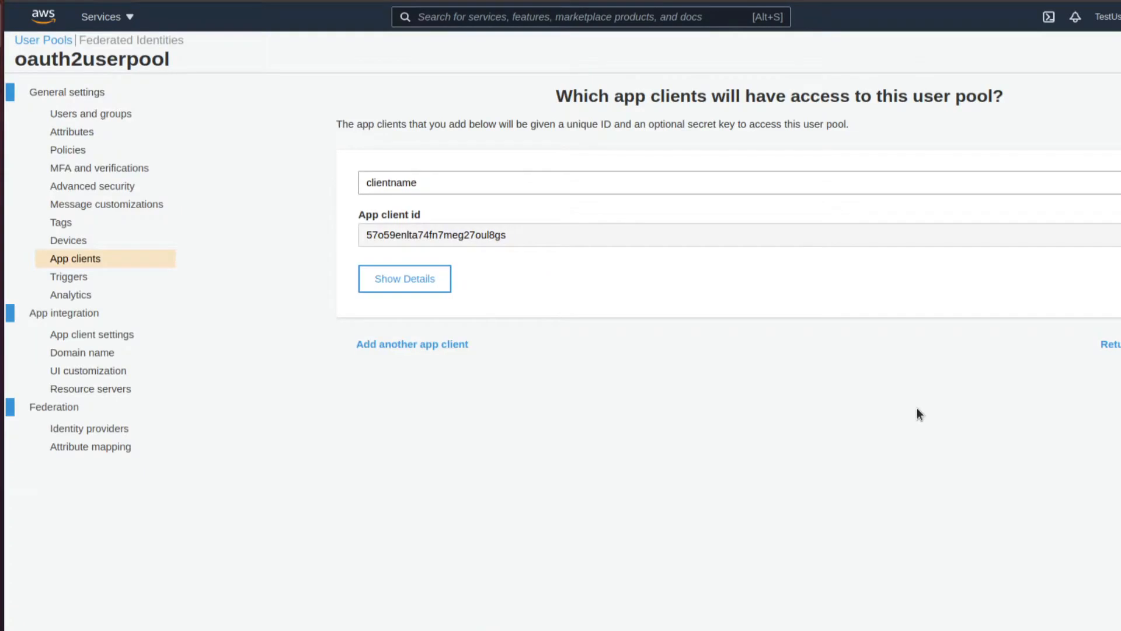
left_click(394, 278)
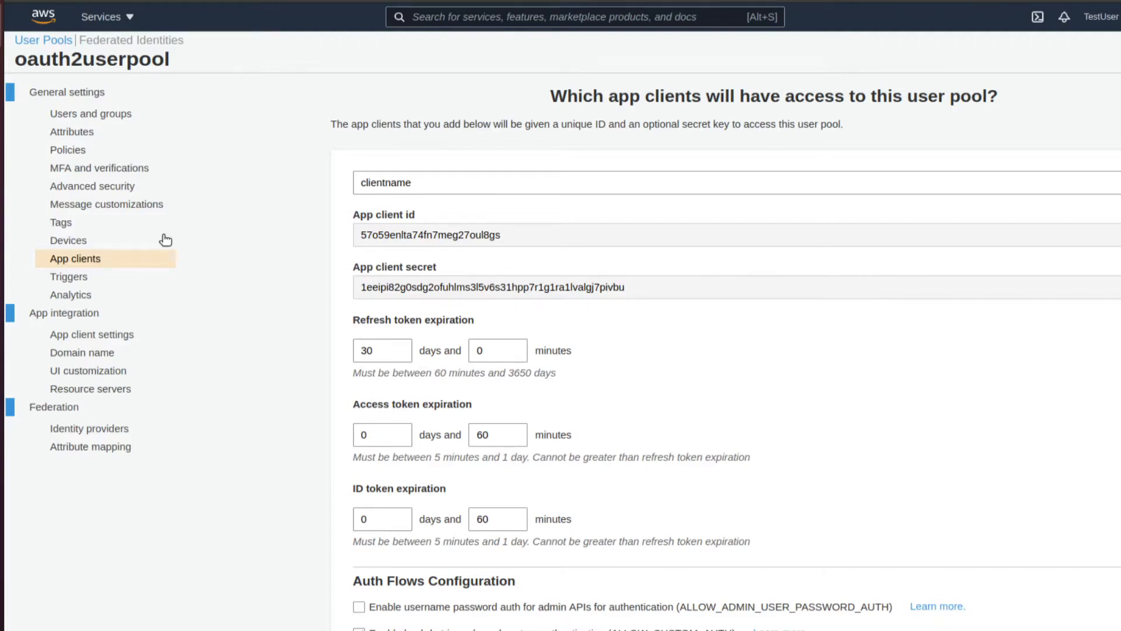
left_click(106, 392)
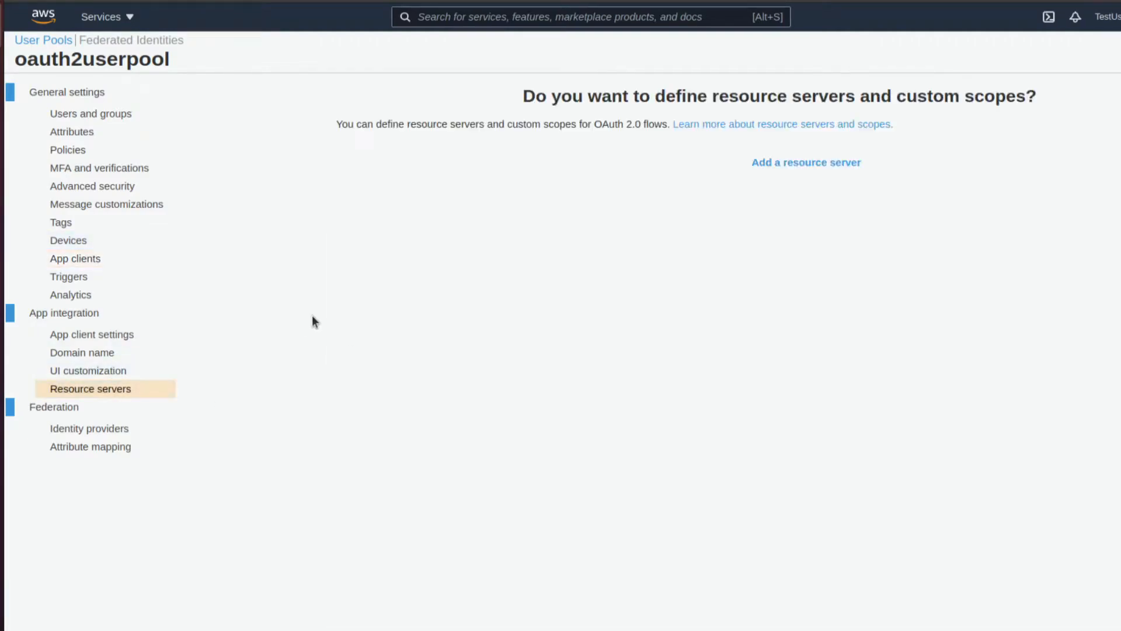
- Add a resource server with name rs and identifier rs
left_click(835, 166)
left_click(478, 232)
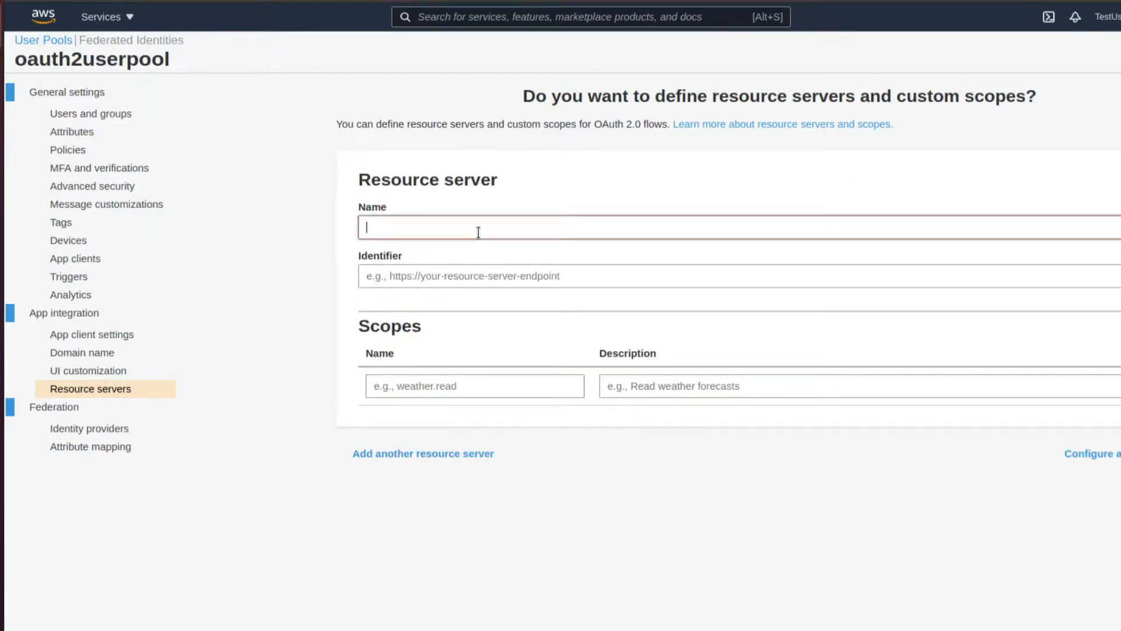
type("rs")
left_click(448, 277)
type("rs")
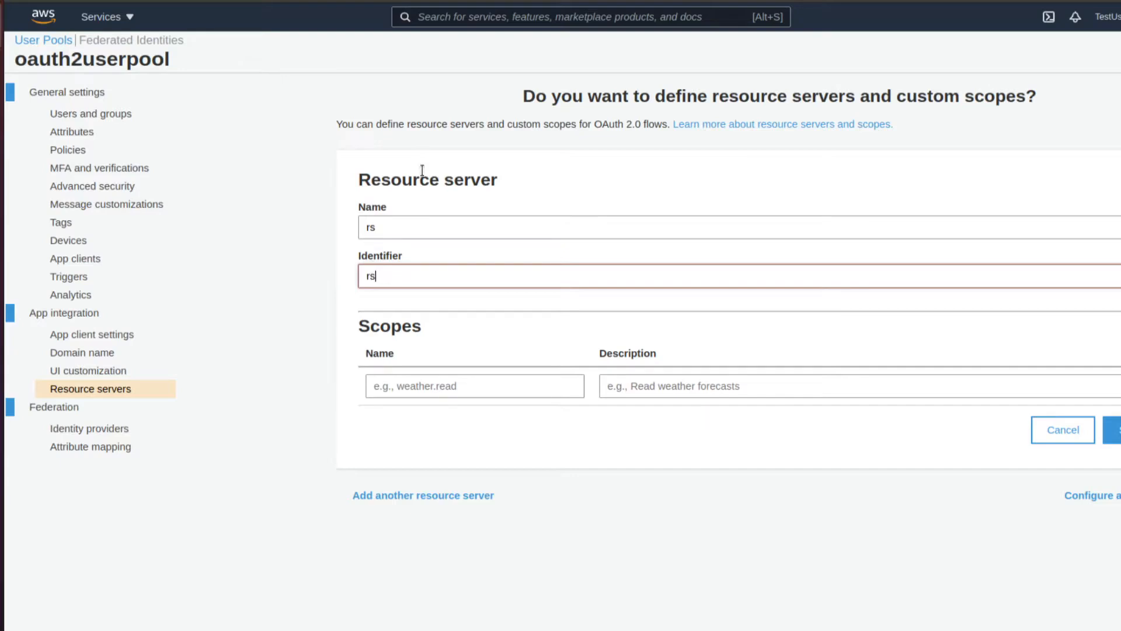
- Give it scopes read and write with matching descriptions and save the resource server
left_click(489, 380)
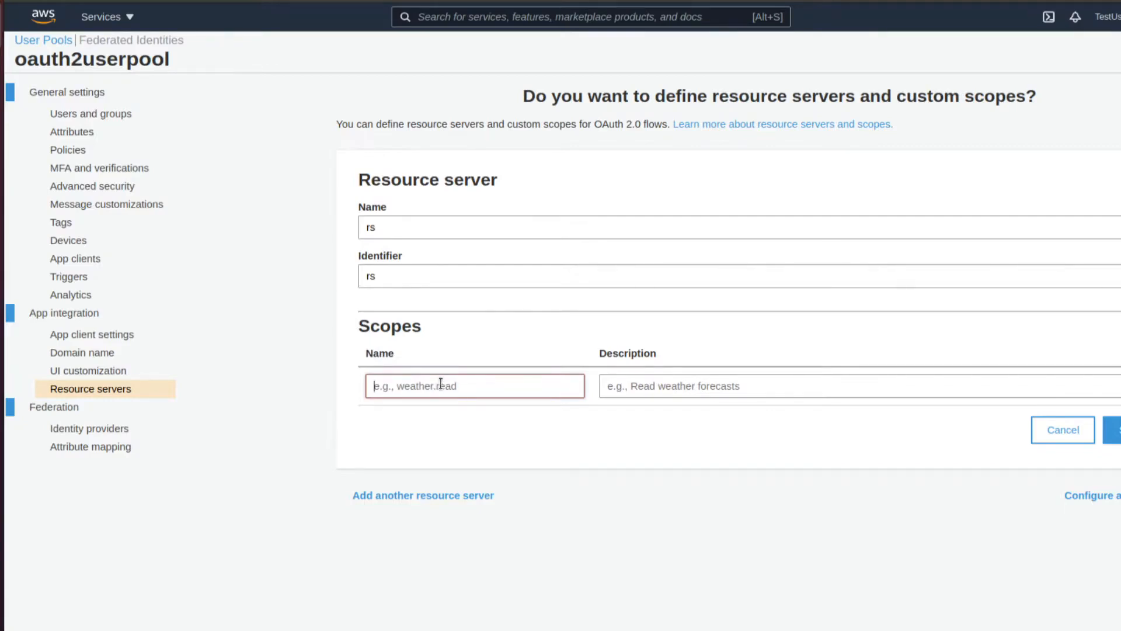
type("read")
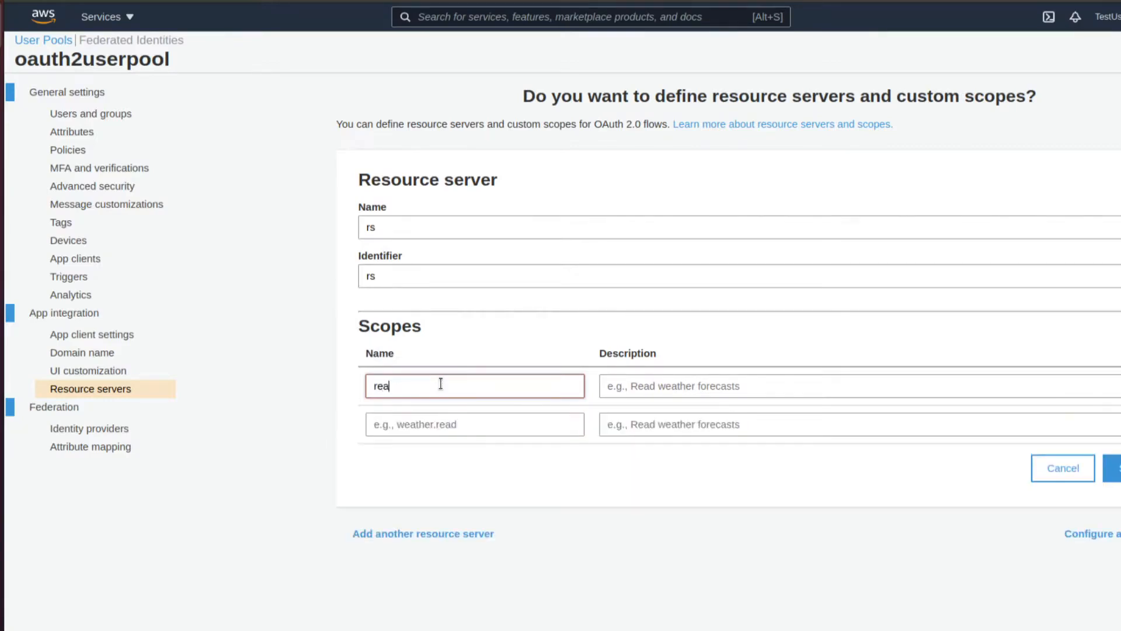
left_click(454, 425)
type("write")
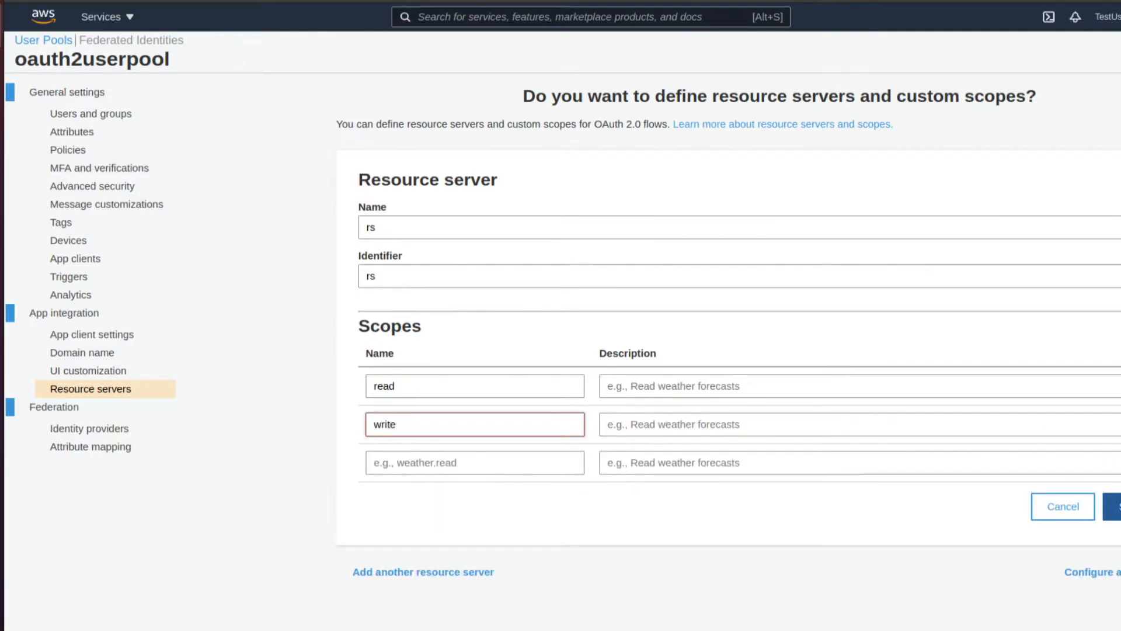
left_click(739, 385)
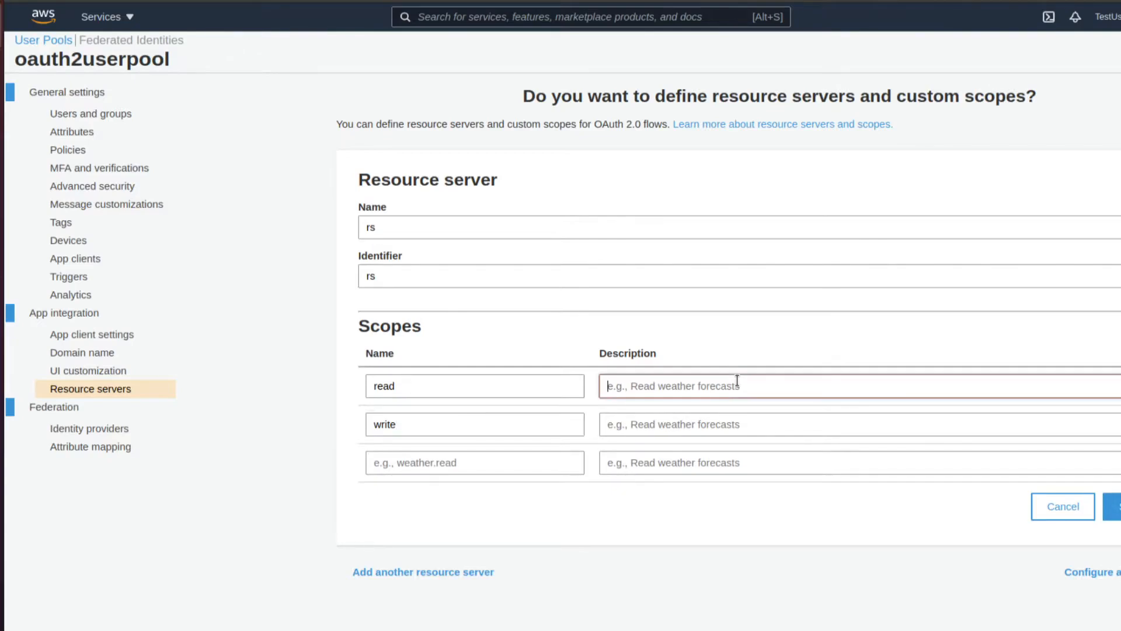
type("read")
left_click(723, 416)
type("write")
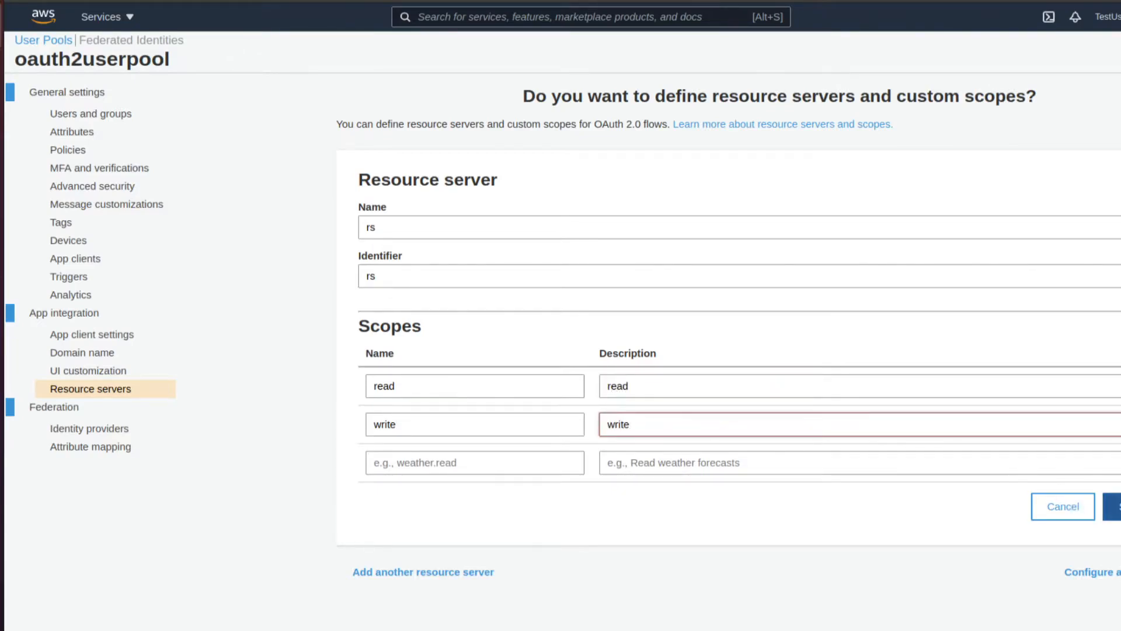
left_click(1117, 506)
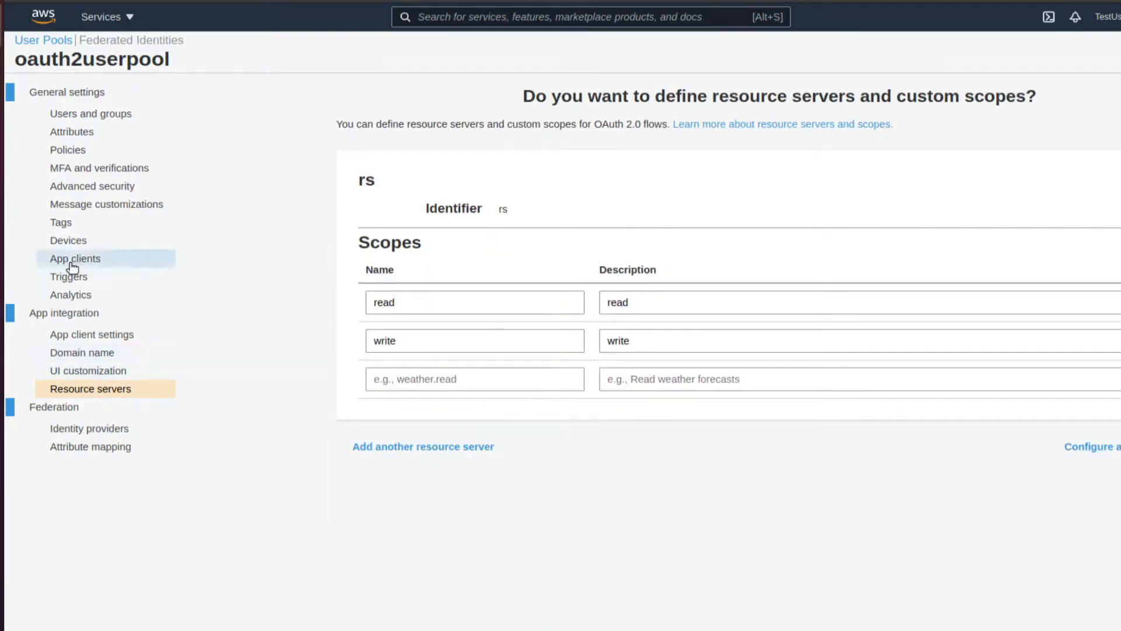
left_click(85, 336)
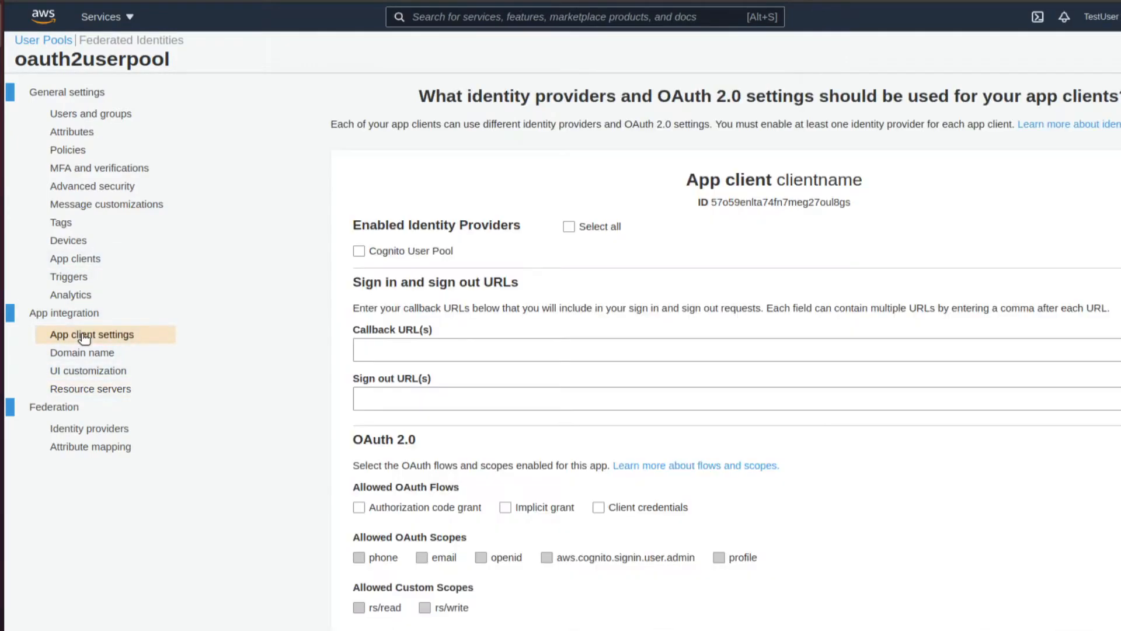
- Enable Cognito User Pool, the Client credentials flow, and rs/read and rs/write scopes for clientname
left_click(358, 254)
scroll(412, 365, "down", 1)
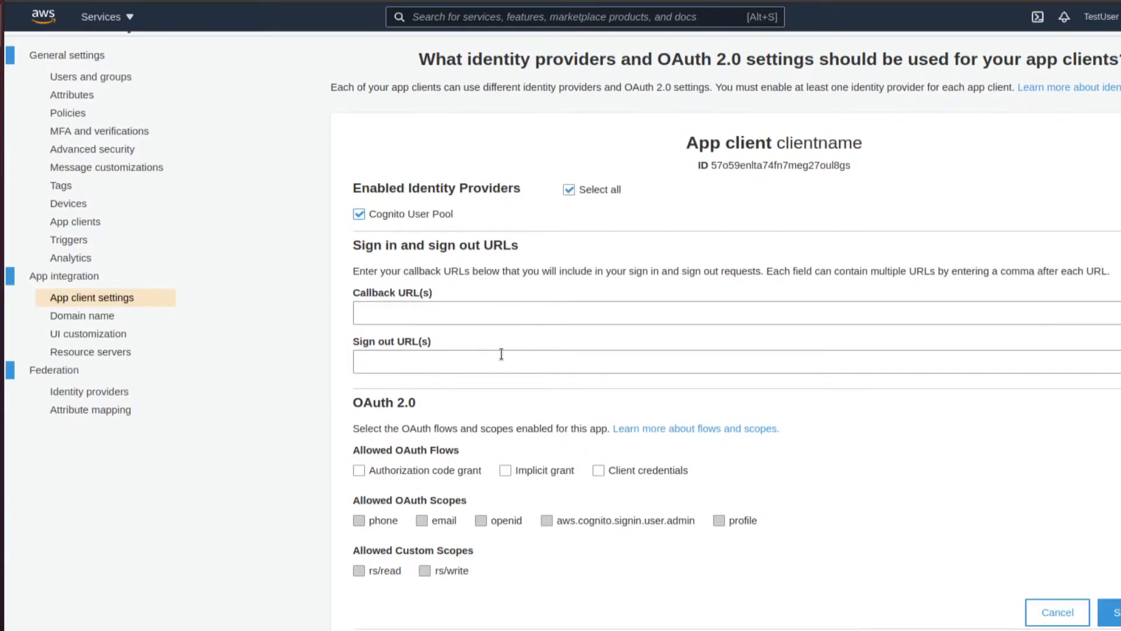
left_click(654, 470)
left_click(384, 571)
left_click(432, 573)
scroll(518, 565, "down", 2)
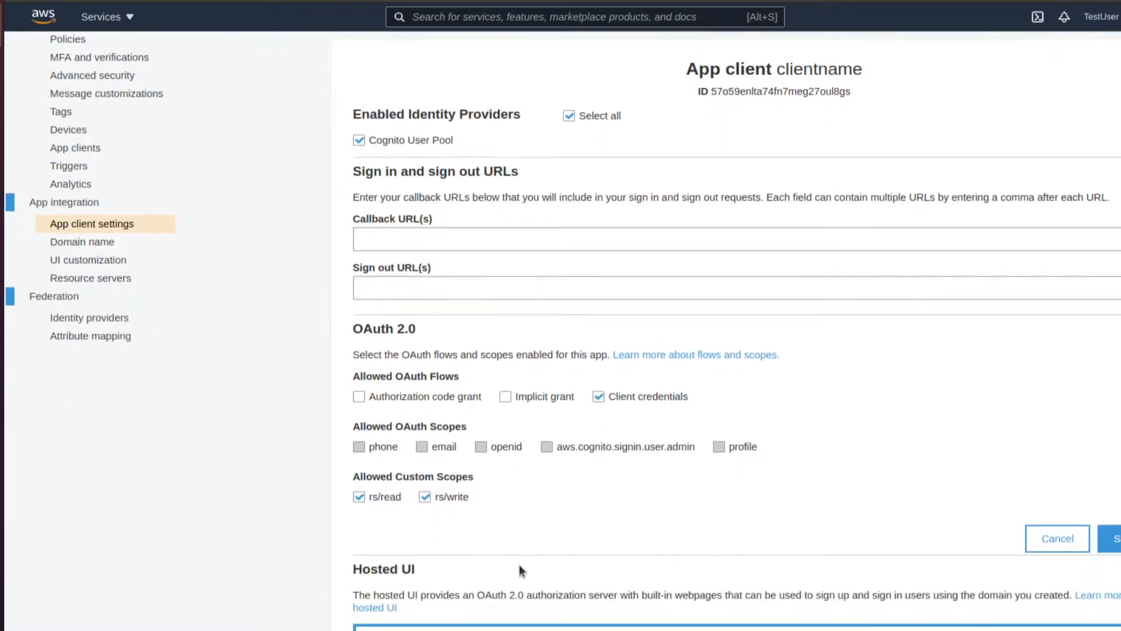
left_click(104, 245)
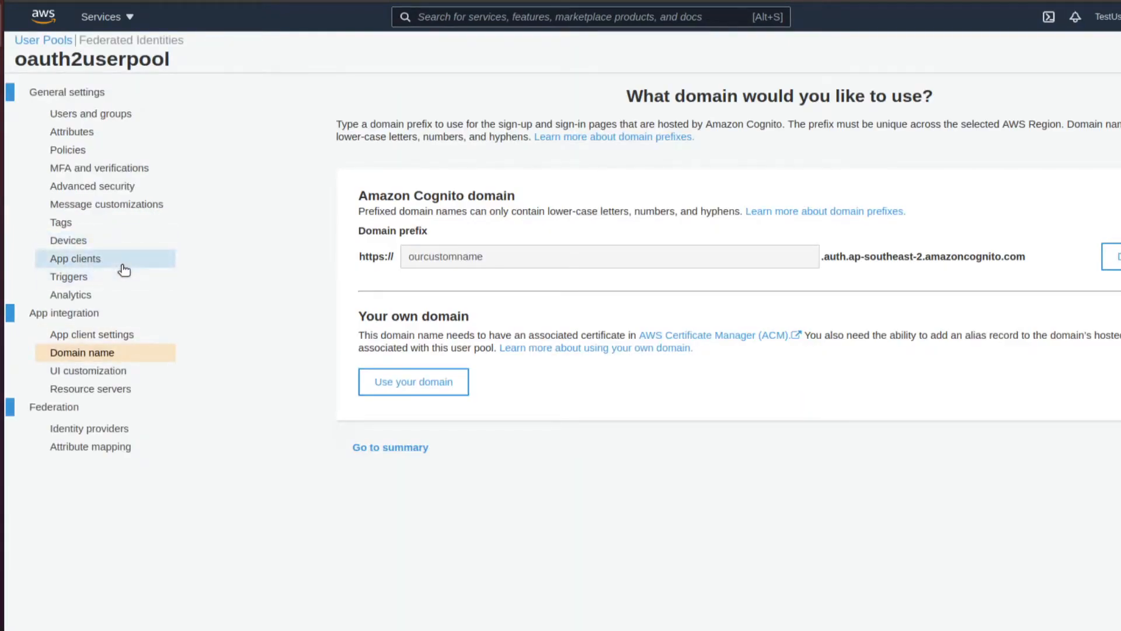
left_click_drag(360, 255, 1034, 261)
key("ctrl+c")
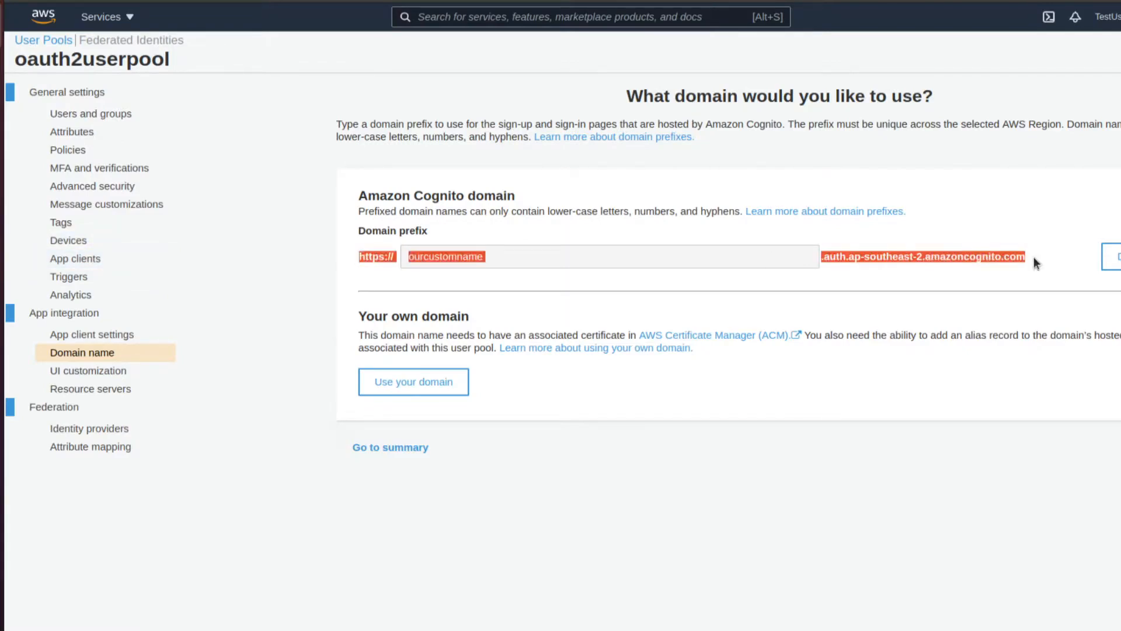
left_click(1035, 261)
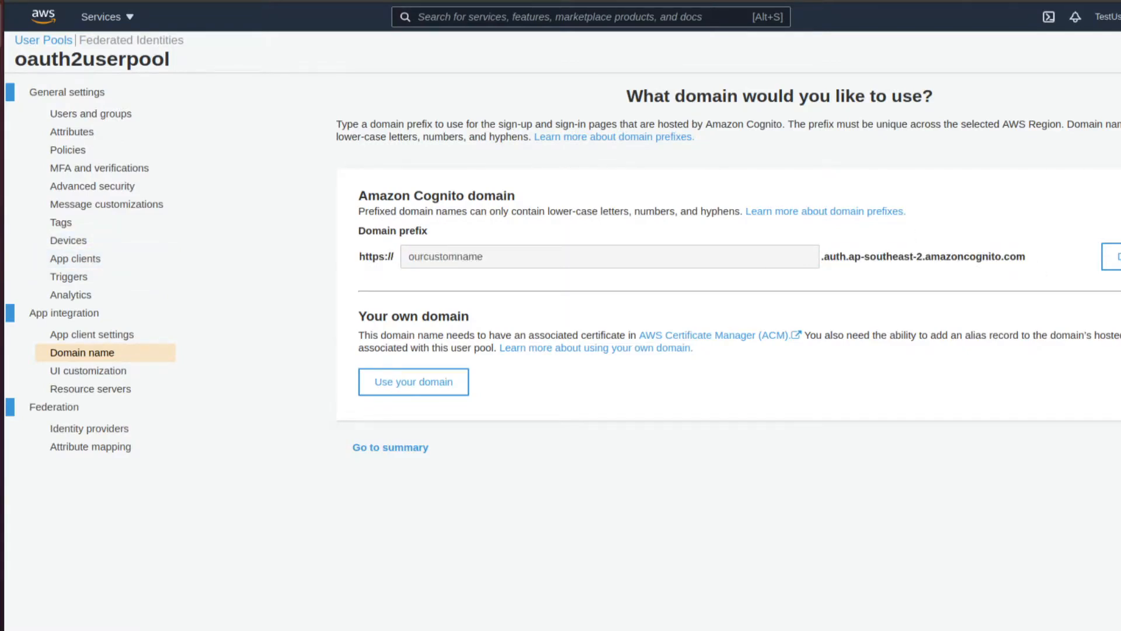
left_click(2, 214)
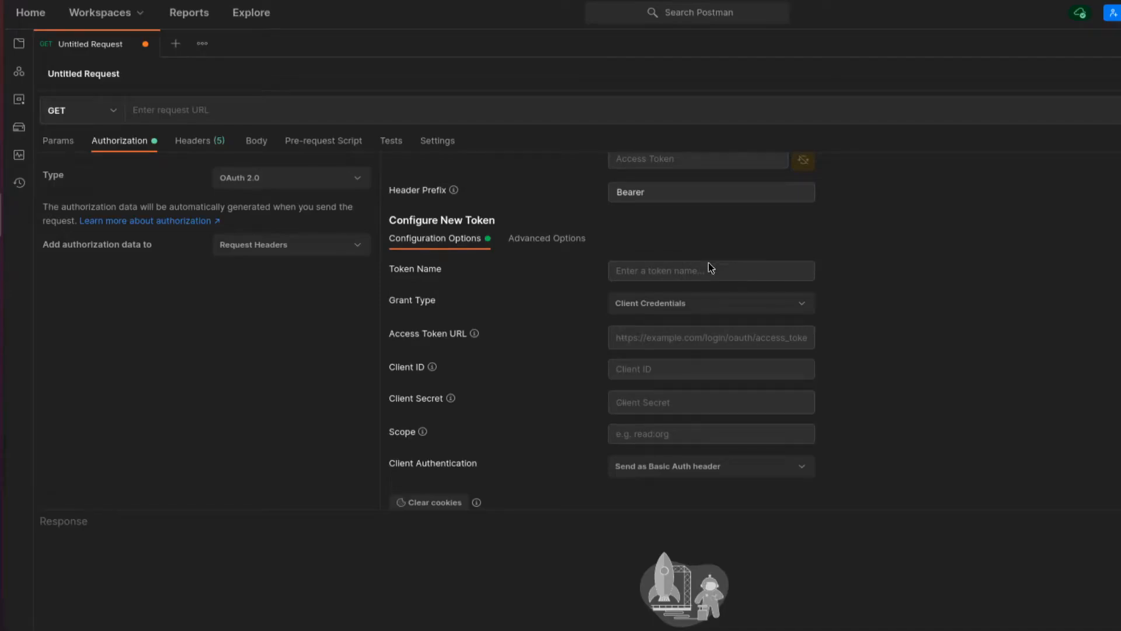
- Paste the Cognito domain into the request URL, join it onto one line and append /oauth2/token
left_click(678, 337)
key("ctrl+v")
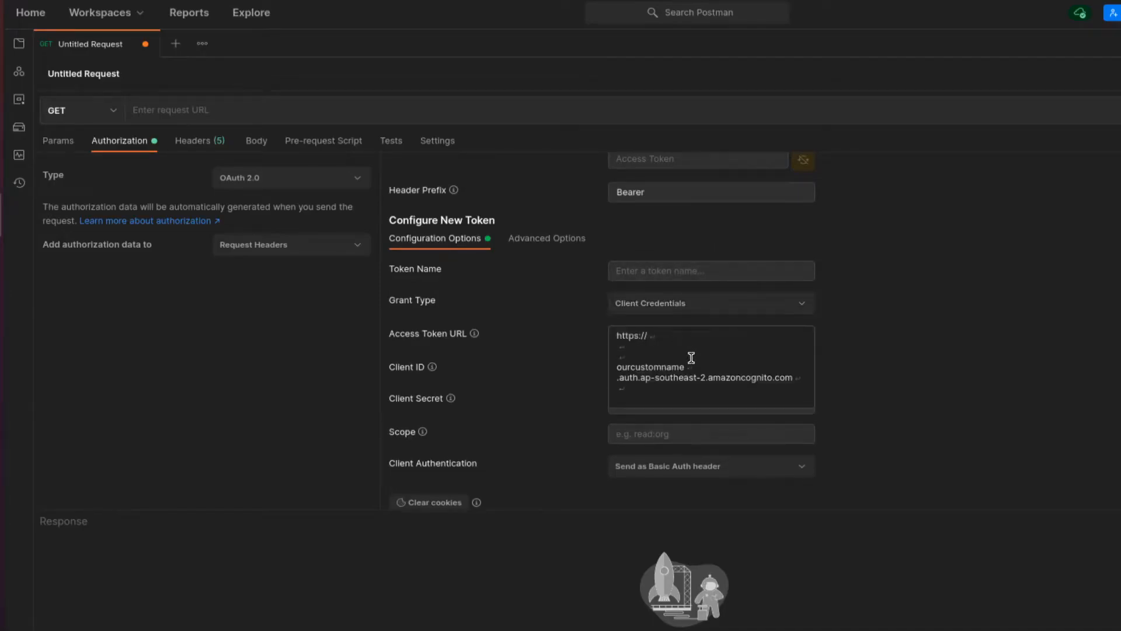
left_click(278, 115)
key("ctrl+v")
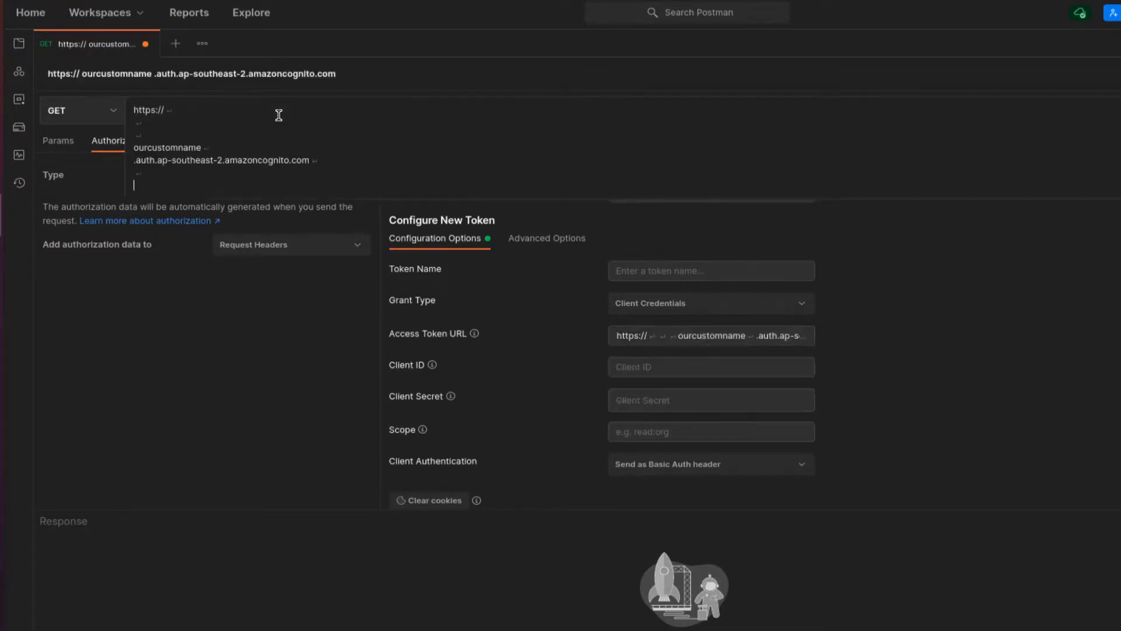
key("BackSpace")
key("BackSpace")
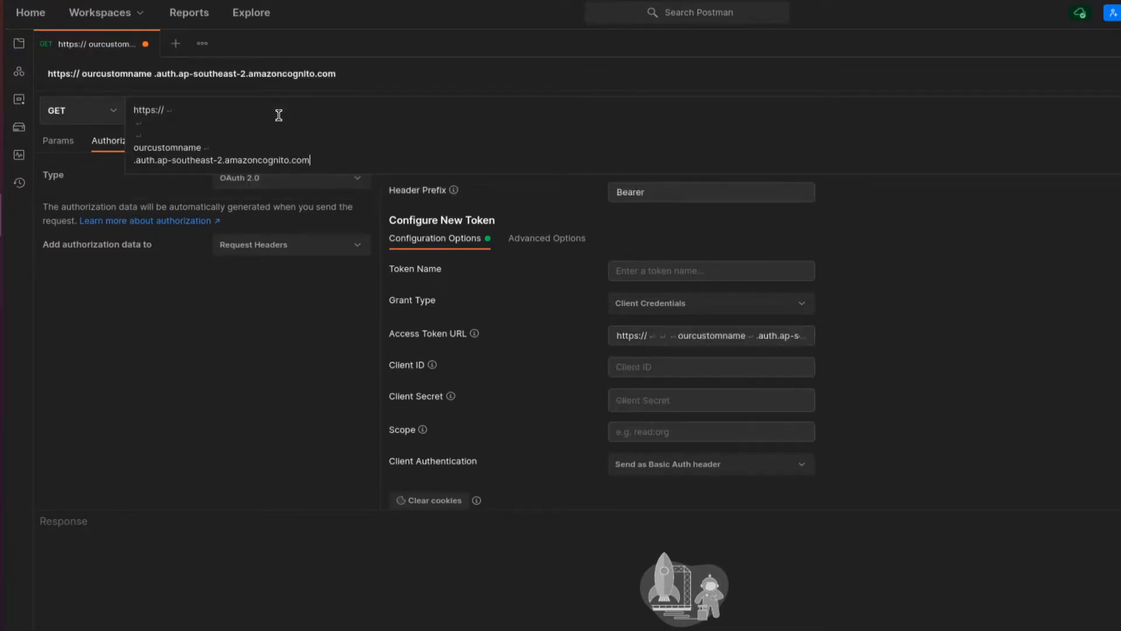
left_click(134, 160)
key("BackSpace")
key("Home")
key("BackSpace")
key("BackSpace")
key("BackSpace")
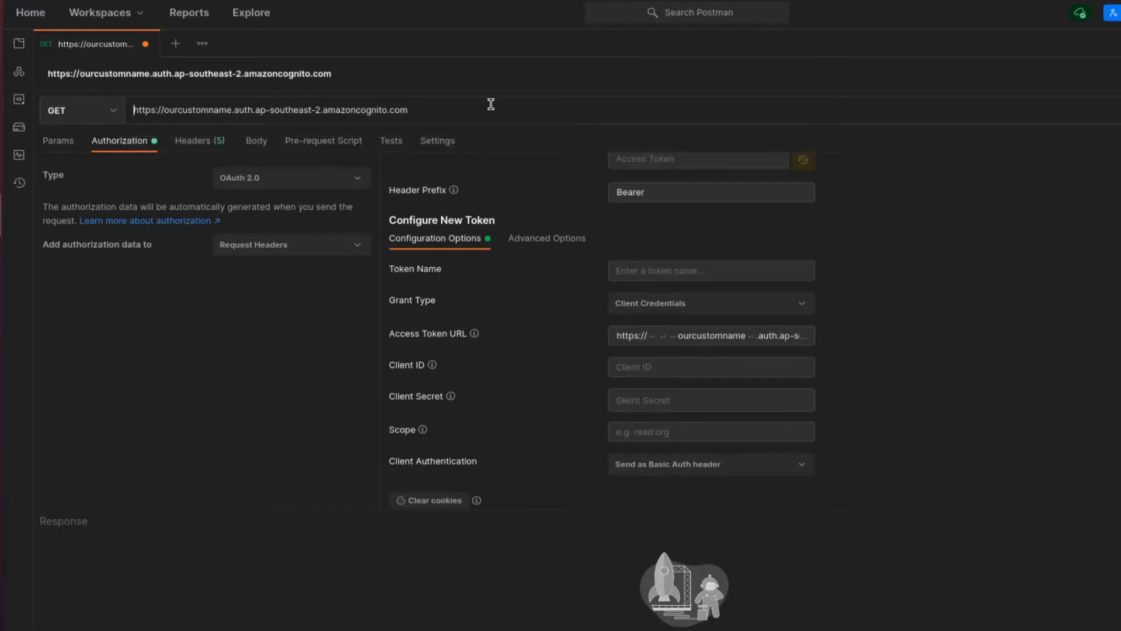
left_click(453, 108)
type("/oauth2/token")
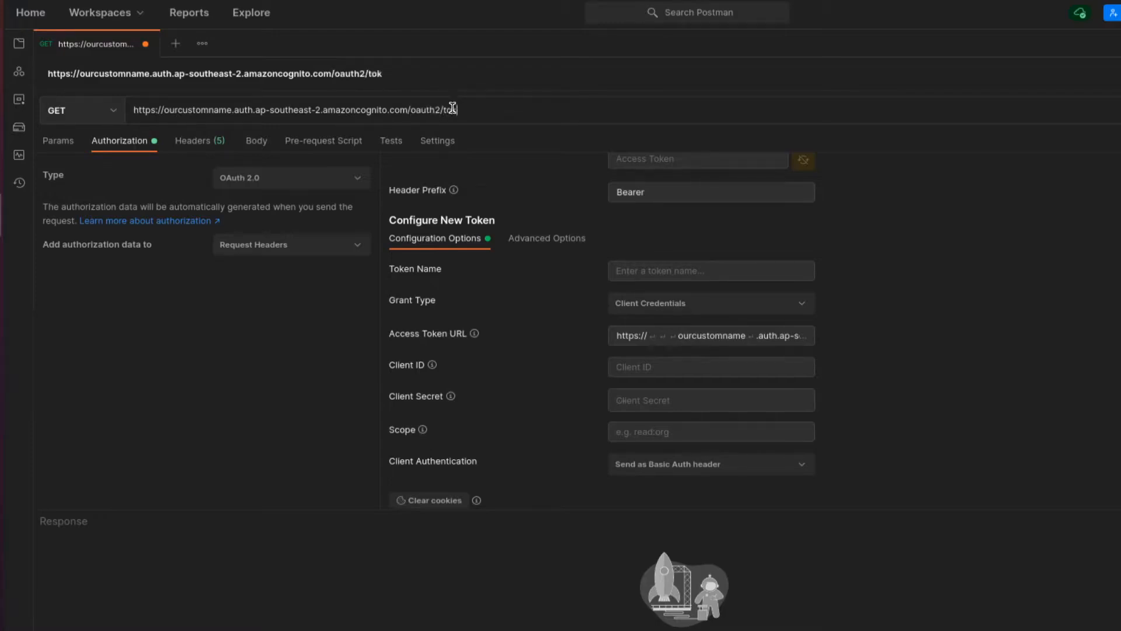
- Move the full /oauth2/token address from the request URL into the Access Token URL field
key("ctrl+a")
key("ctrl+c")
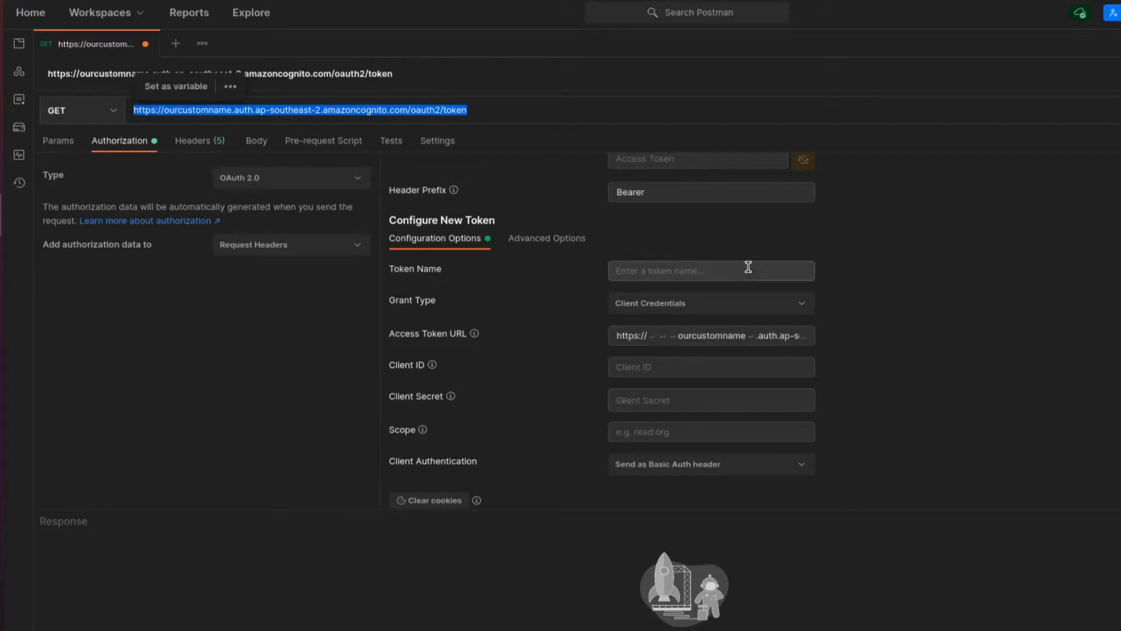
key("BackSpace")
left_click(691, 336)
key("ctrl+a")
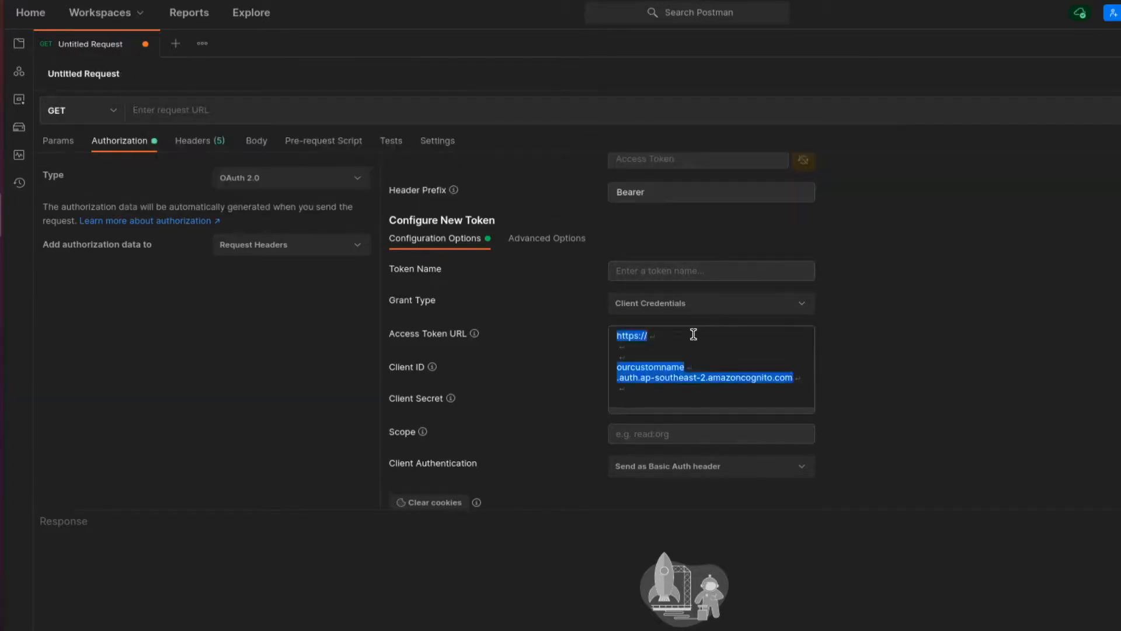
key("ctrl+v")
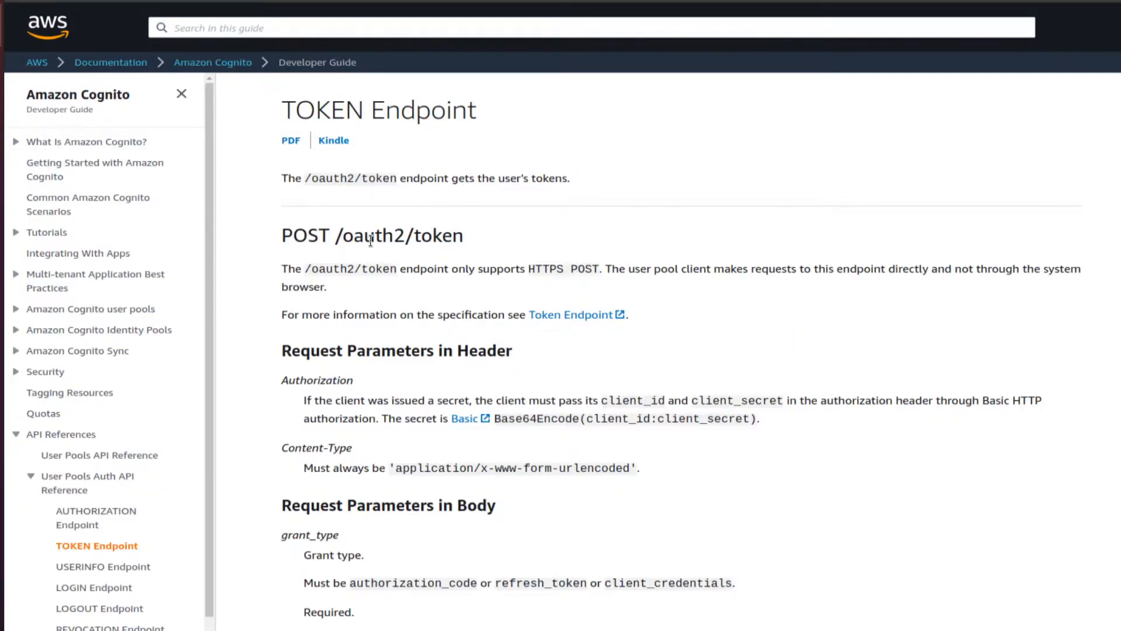
- Copy clientname's app client id from Cognito into Postman's Client ID field
left_click(1, 214)
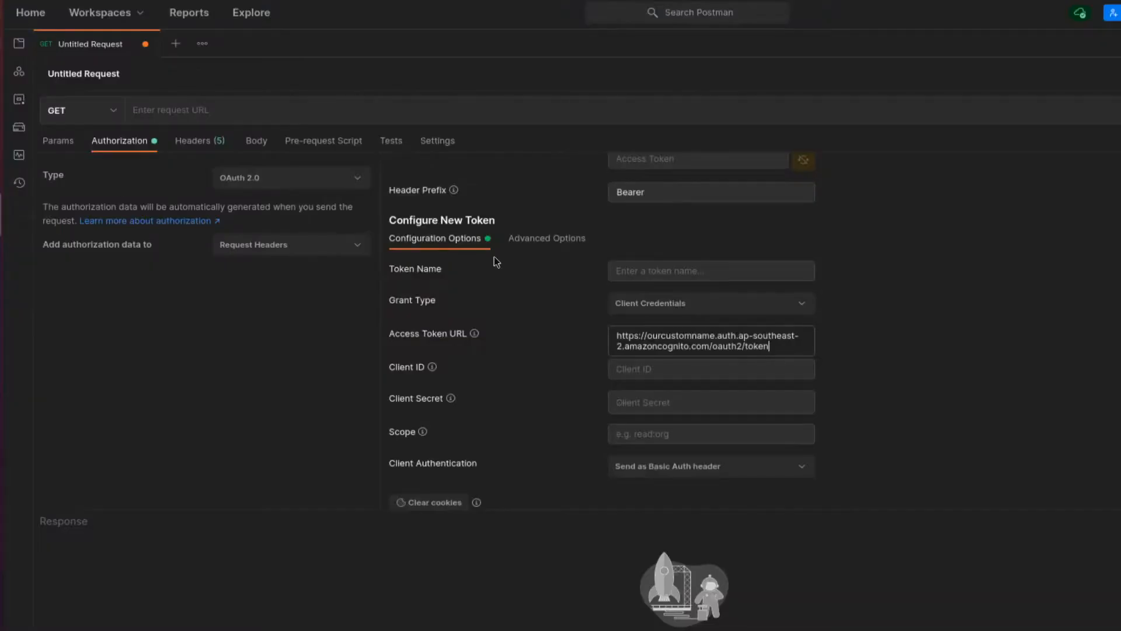
left_click(666, 366)
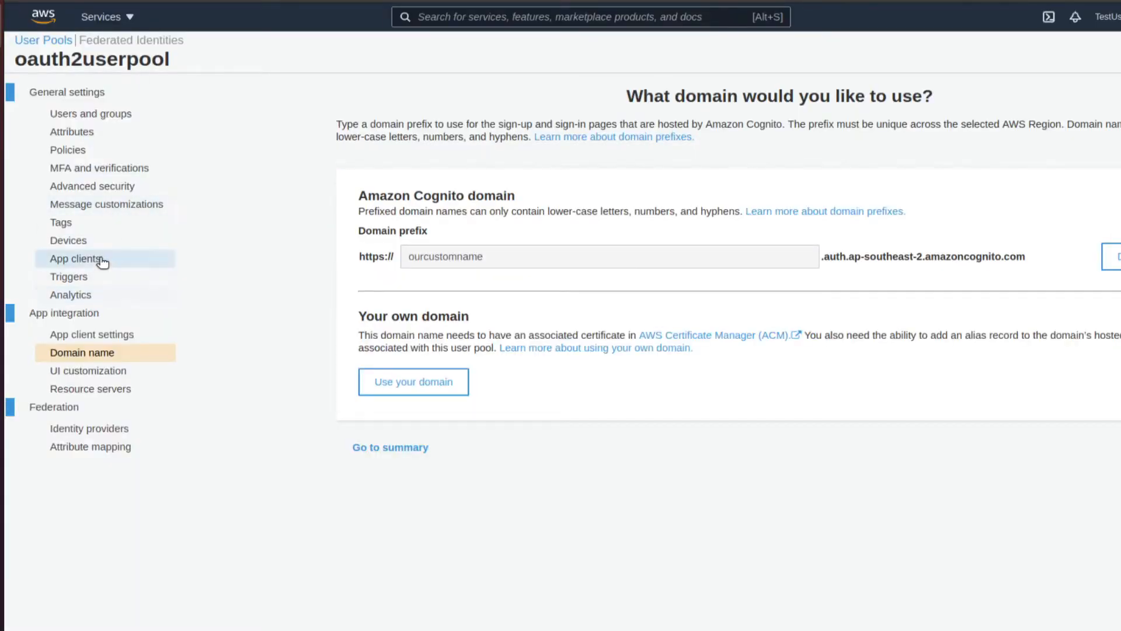
left_click(100, 259)
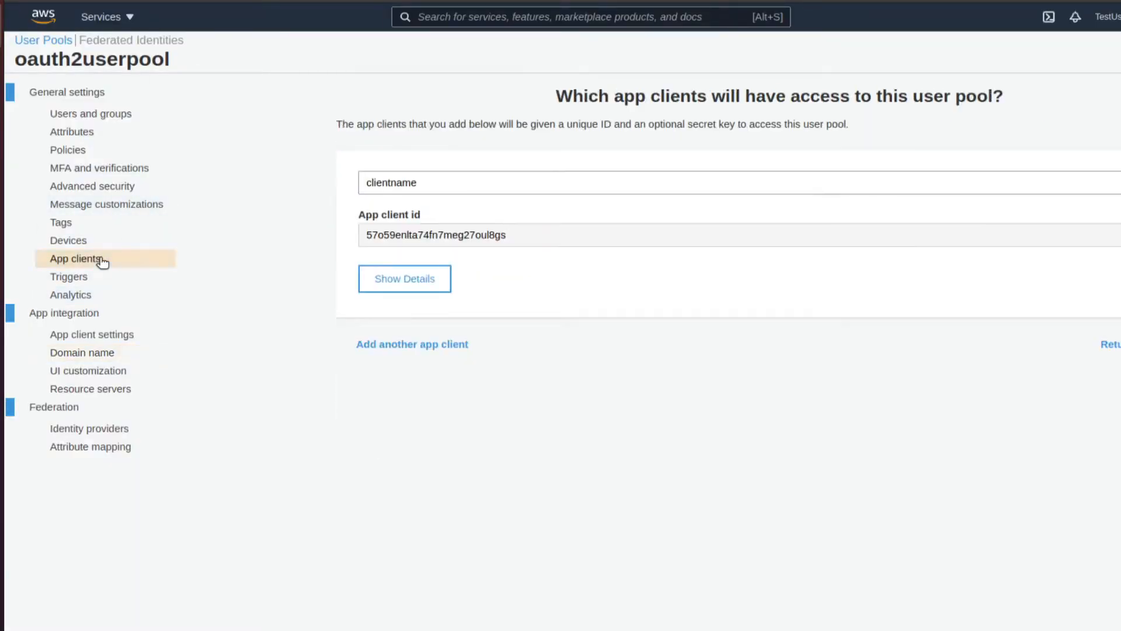
left_click(114, 333)
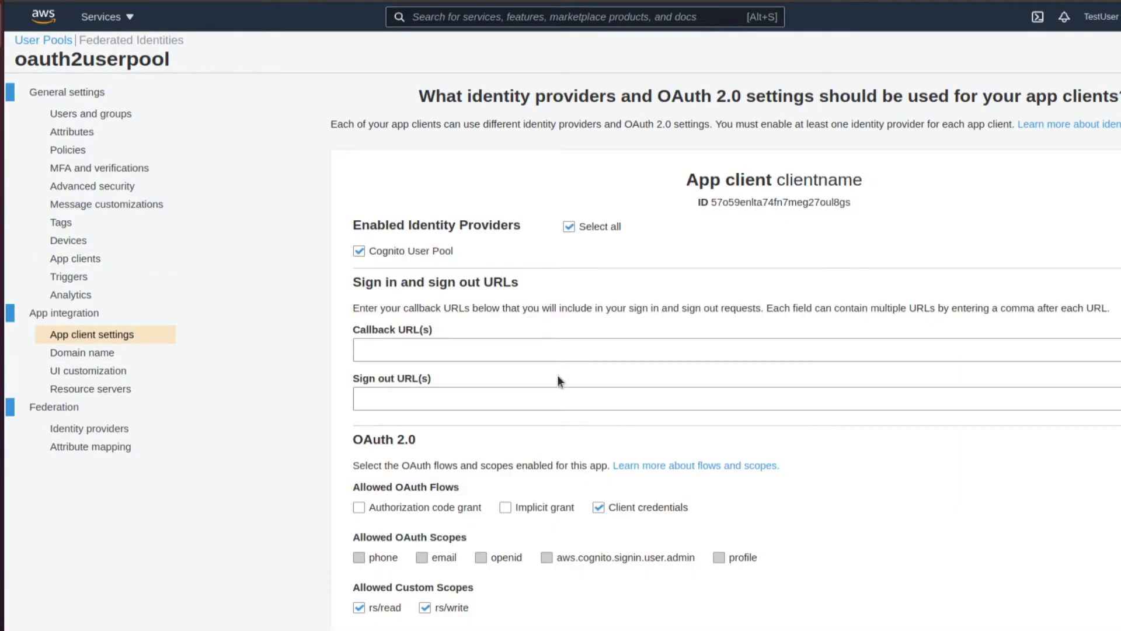
scroll(558, 380, "down", 3)
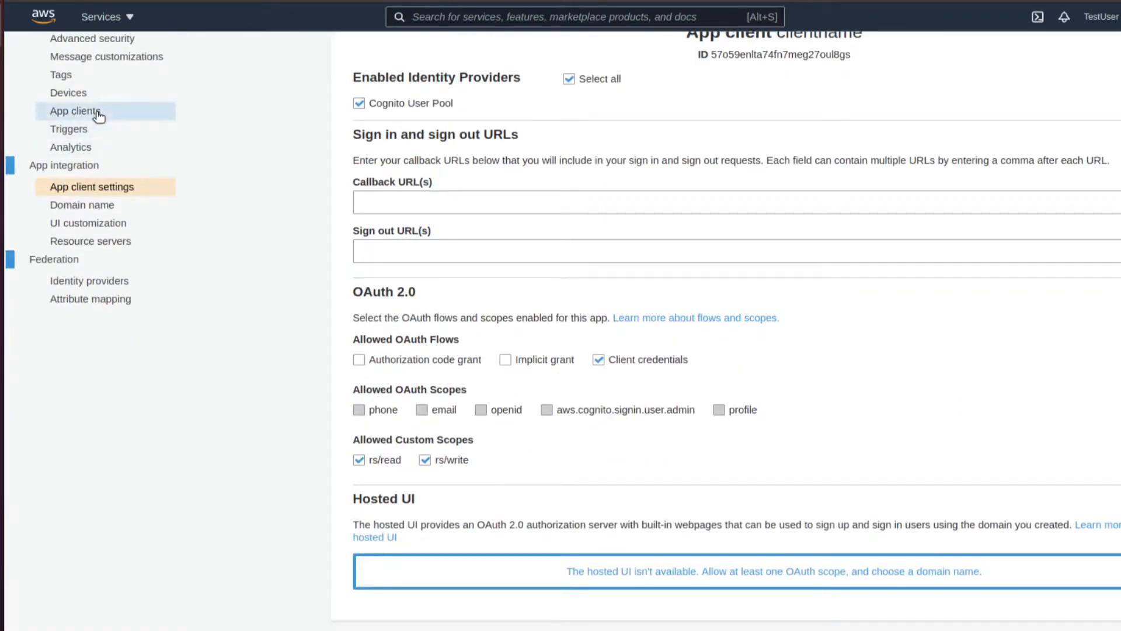
left_click(100, 116)
left_click(395, 278)
double_click(464, 232)
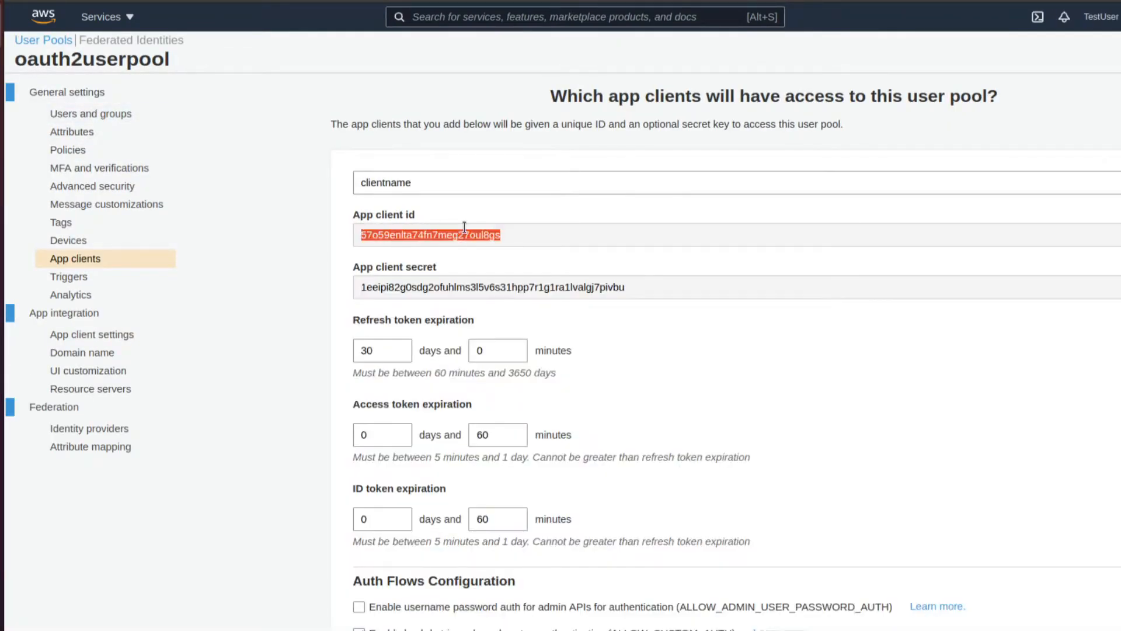
left_click(1, 214)
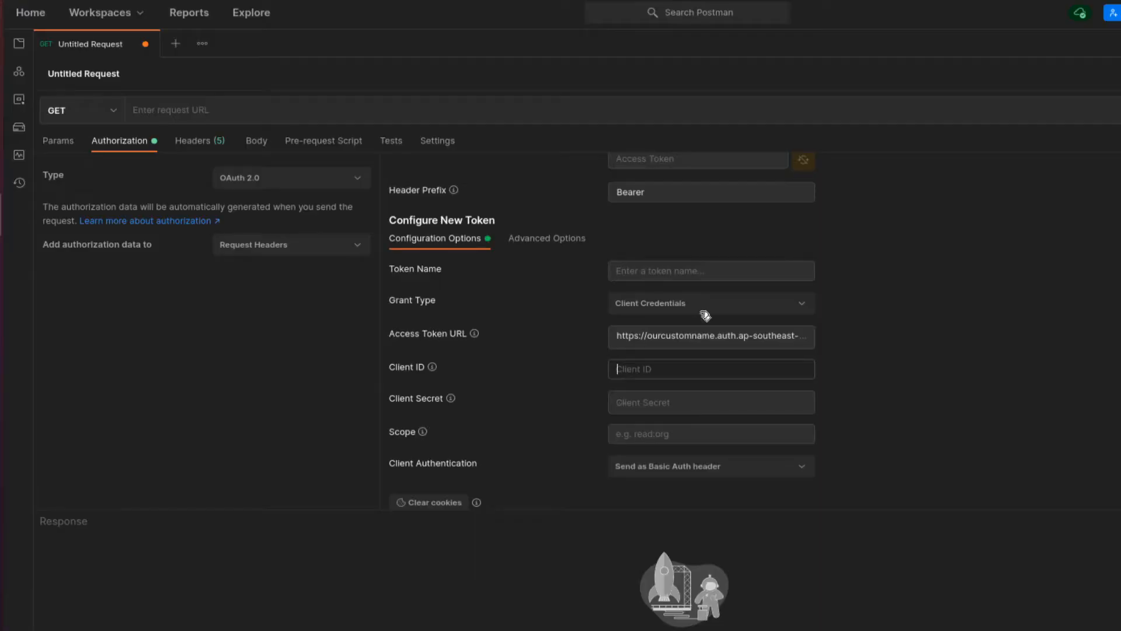
left_click(656, 377)
type("57o59en5a74fn7meg27oul8gs")
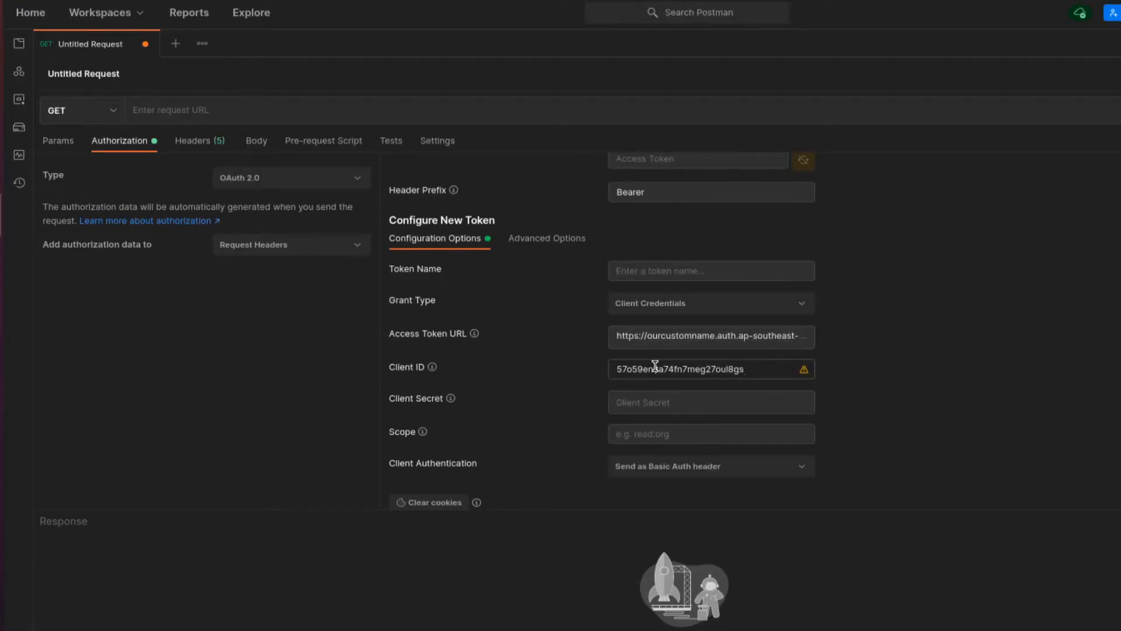
- Copy the app client secret from Cognito into Postman's Client Secret field
left_click(0, 26)
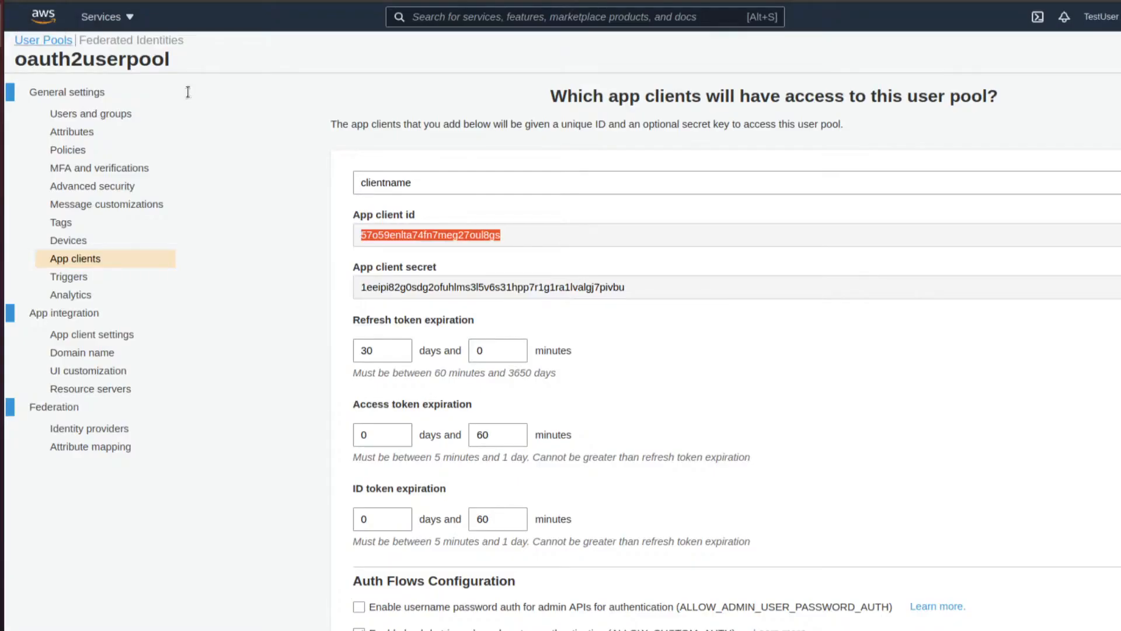
double_click(406, 290)
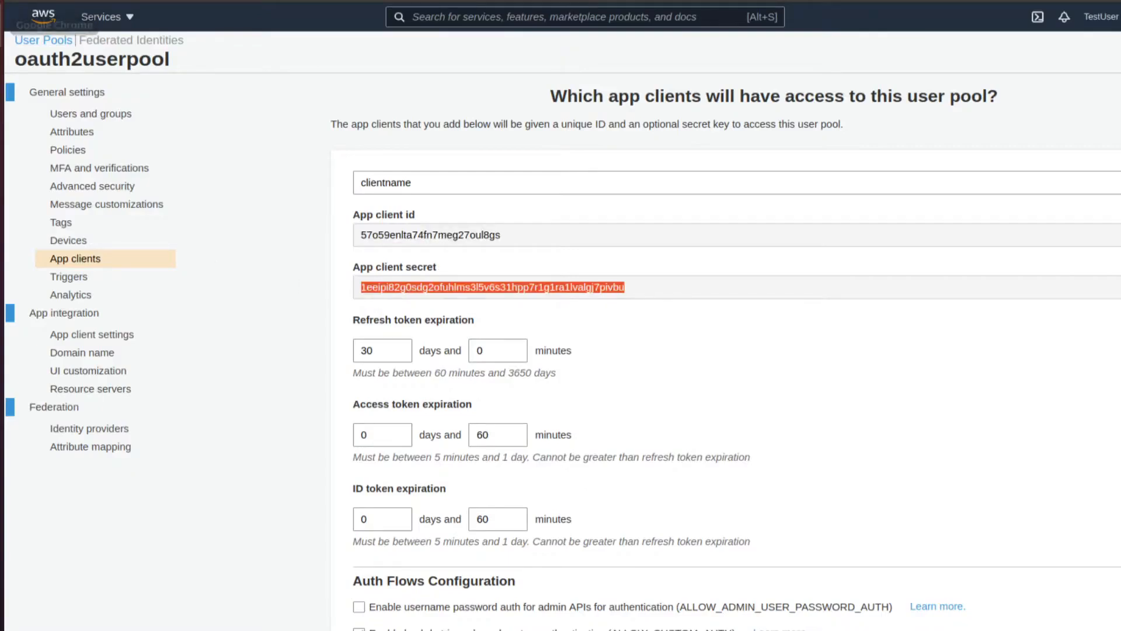
left_click(0, 214)
left_click(706, 407)
key("ctrl+v")
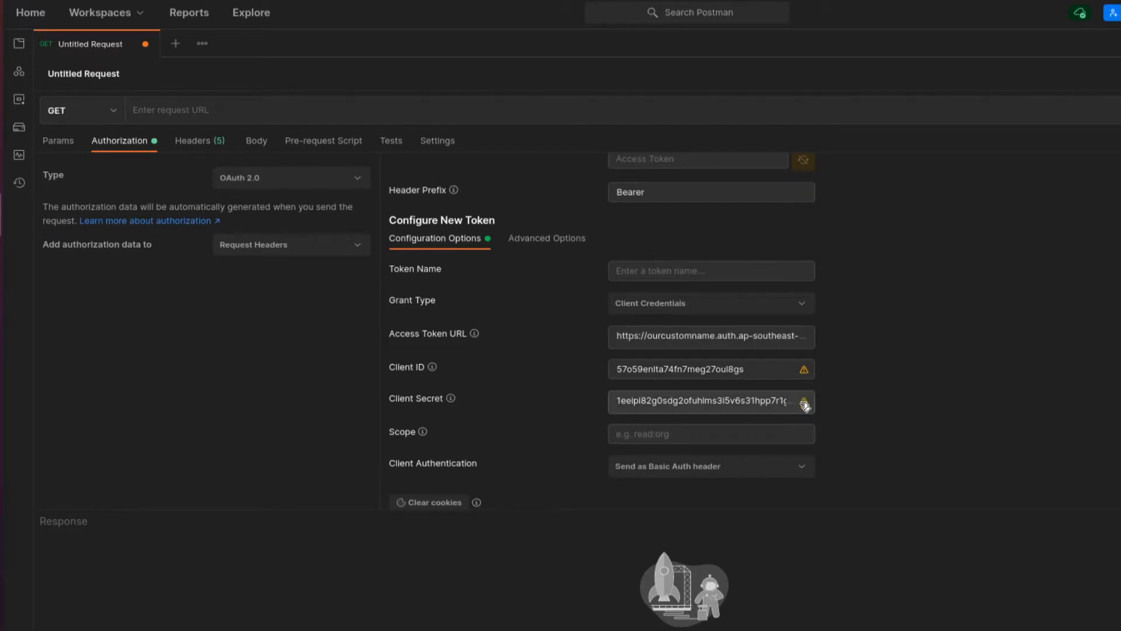
mouse_move(805, 406)
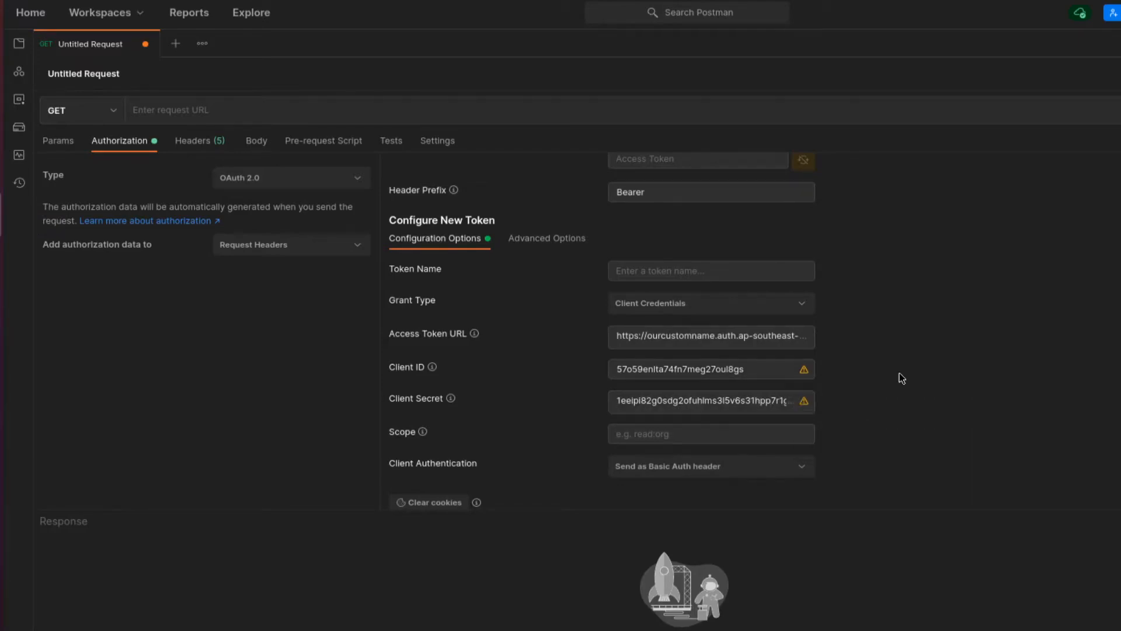
- Get a new access token from Cognito and select the issued token value
scroll(766, 434, "down", 1)
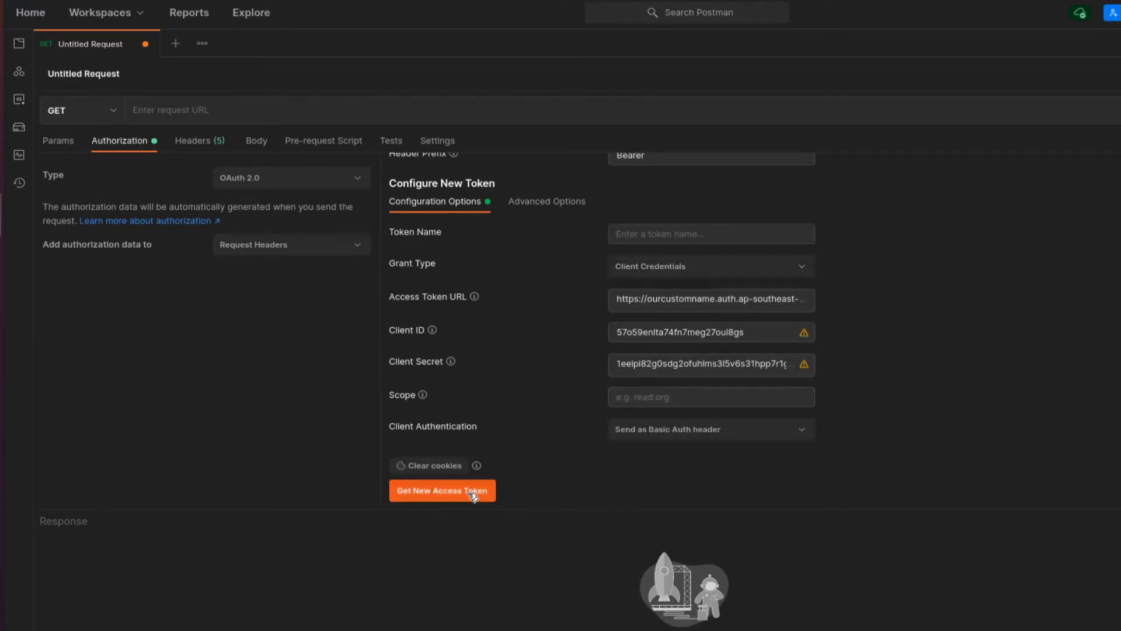
scroll(717, 443, "up", 3)
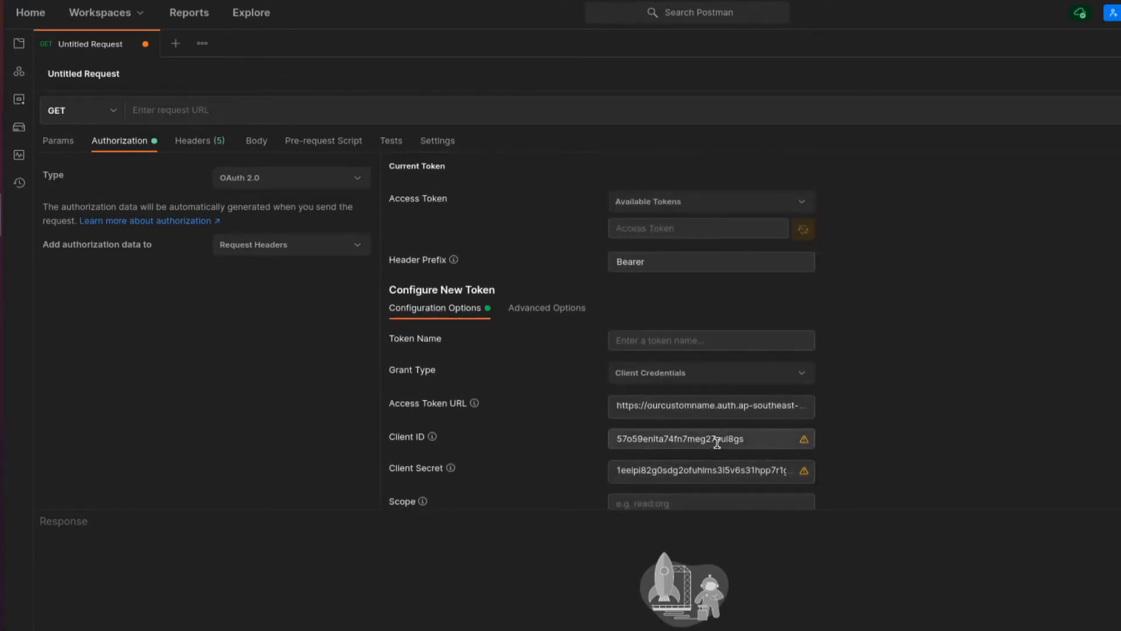
scroll(717, 443, "down", 3)
left_click(474, 490)
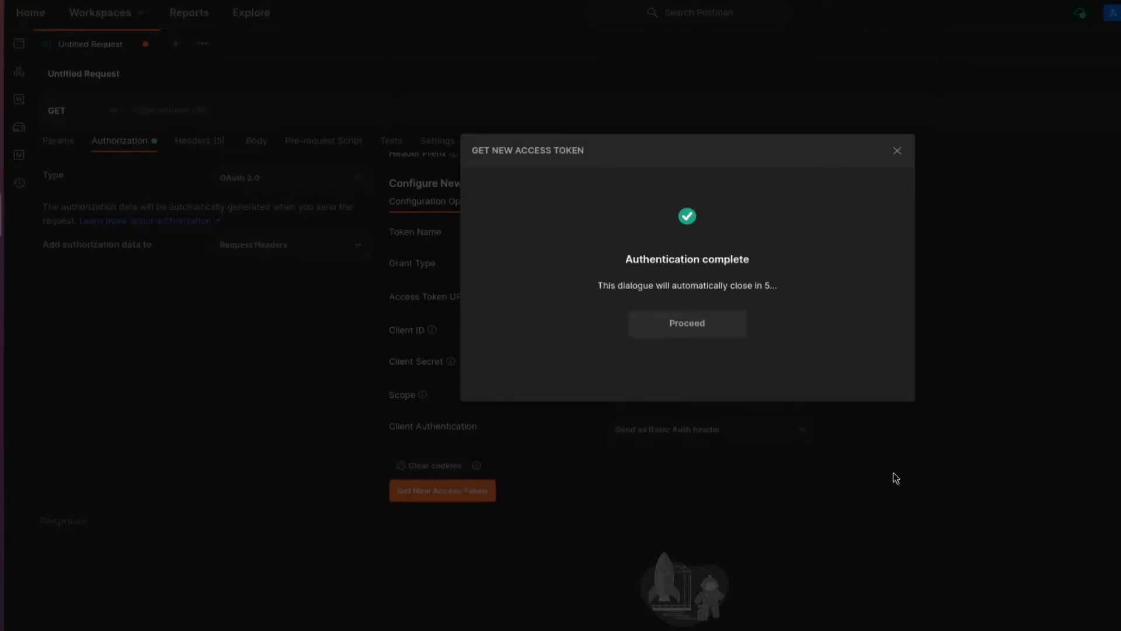
left_click(695, 322)
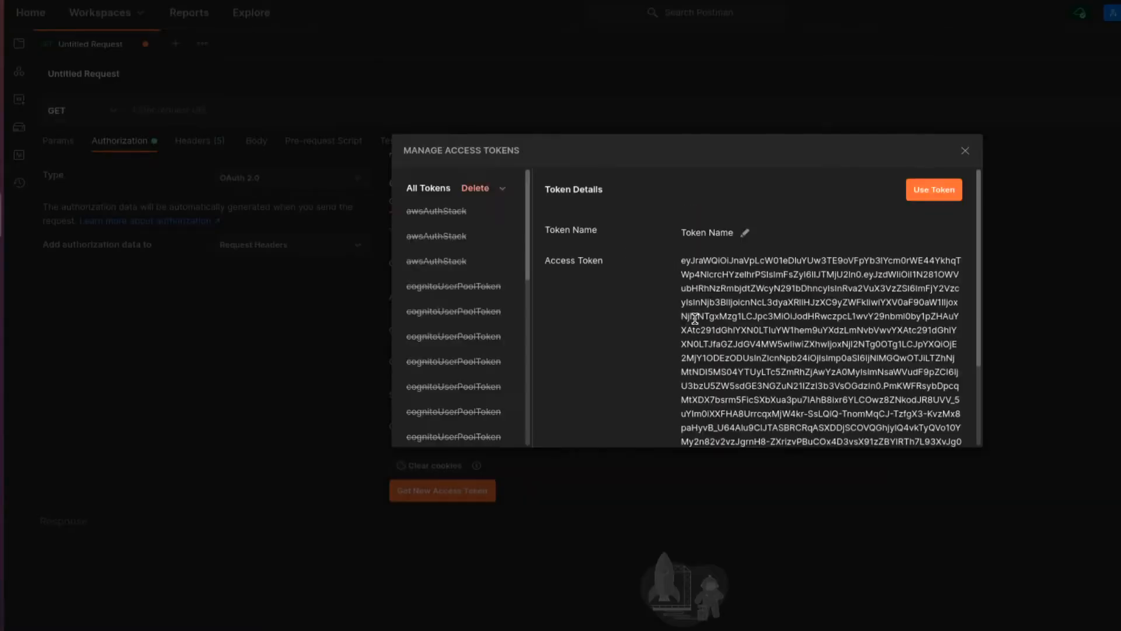
scroll(729, 304, "down", 5)
scroll(728, 306, "up", 5)
triple_click(727, 340)
left_click(1, 26)
key("ctrl+t")
- Decode the Cognito access token on jwt.io and check its scope claim reads rs/write rs/read
type("jwt")
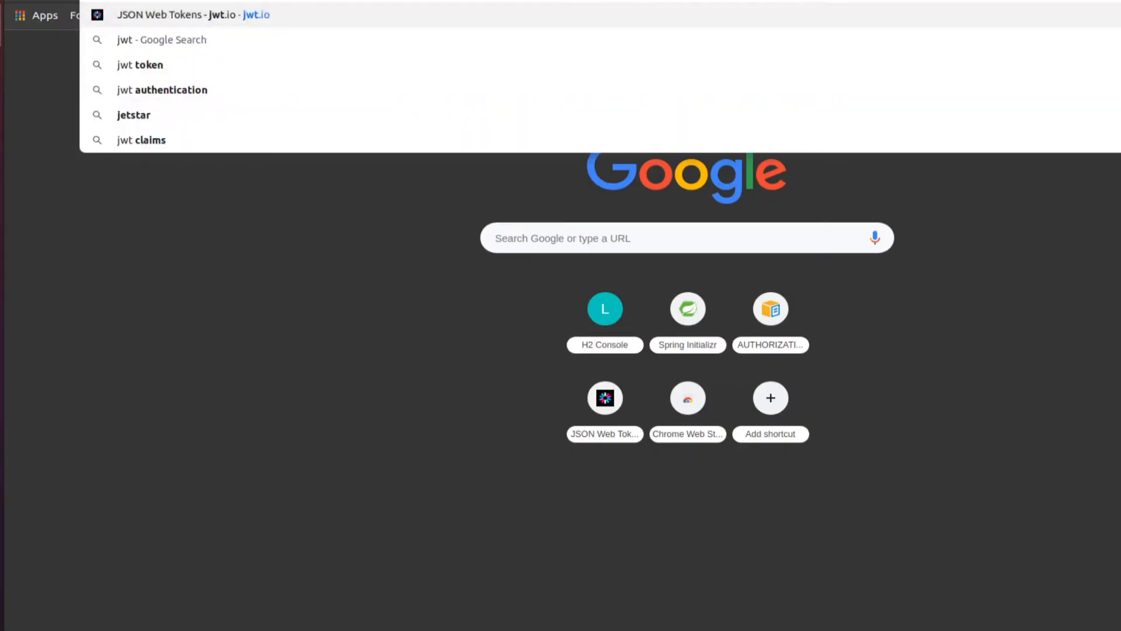
key("Return")
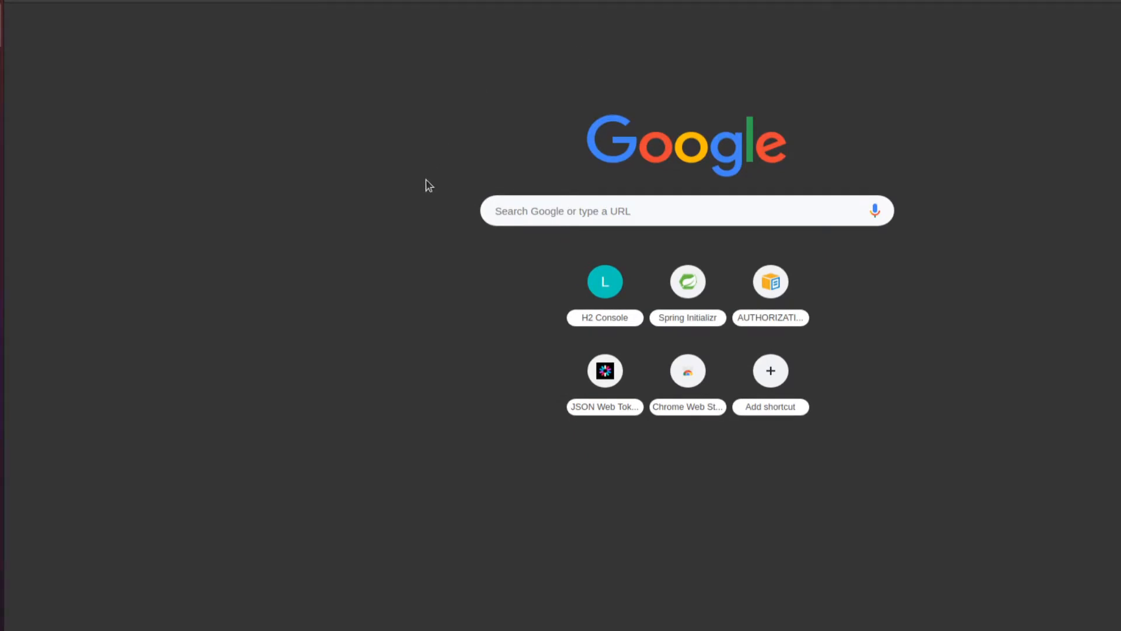
scroll(426, 345, "down", 5)
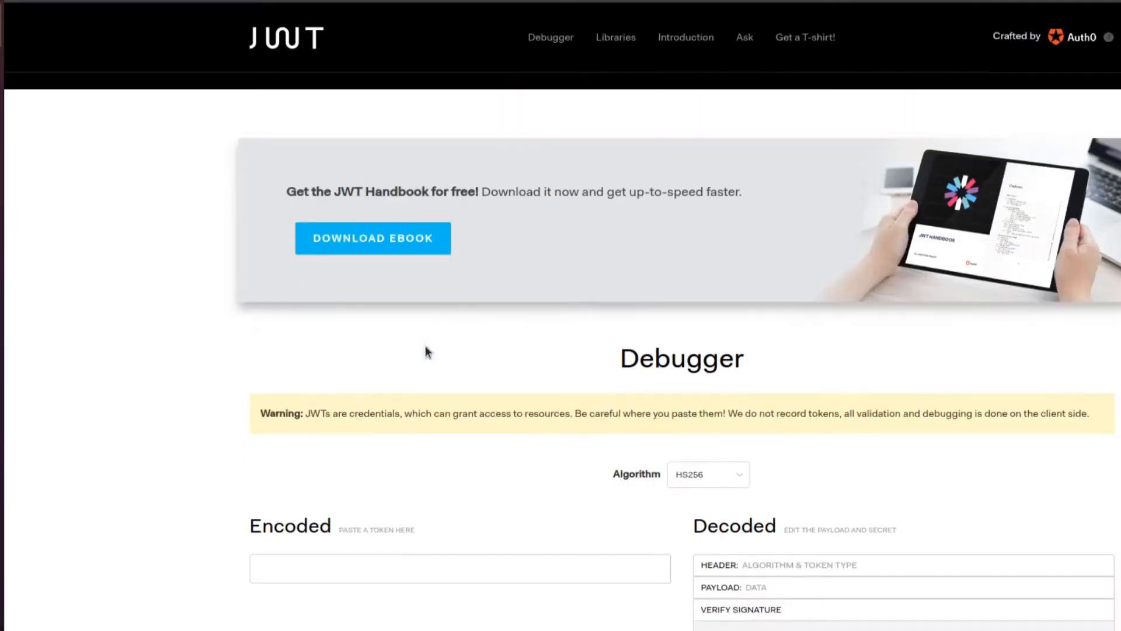
scroll(425, 345, "down", 3)
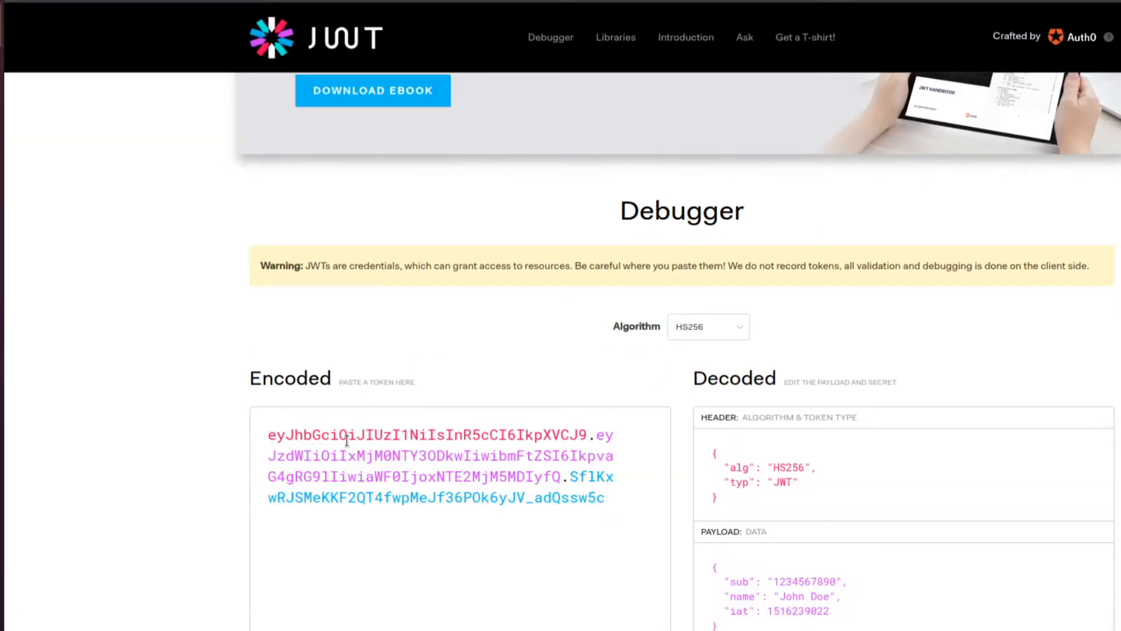
triple_click(345, 440)
key("ctrl+v")
scroll(345, 440, "down", 4)
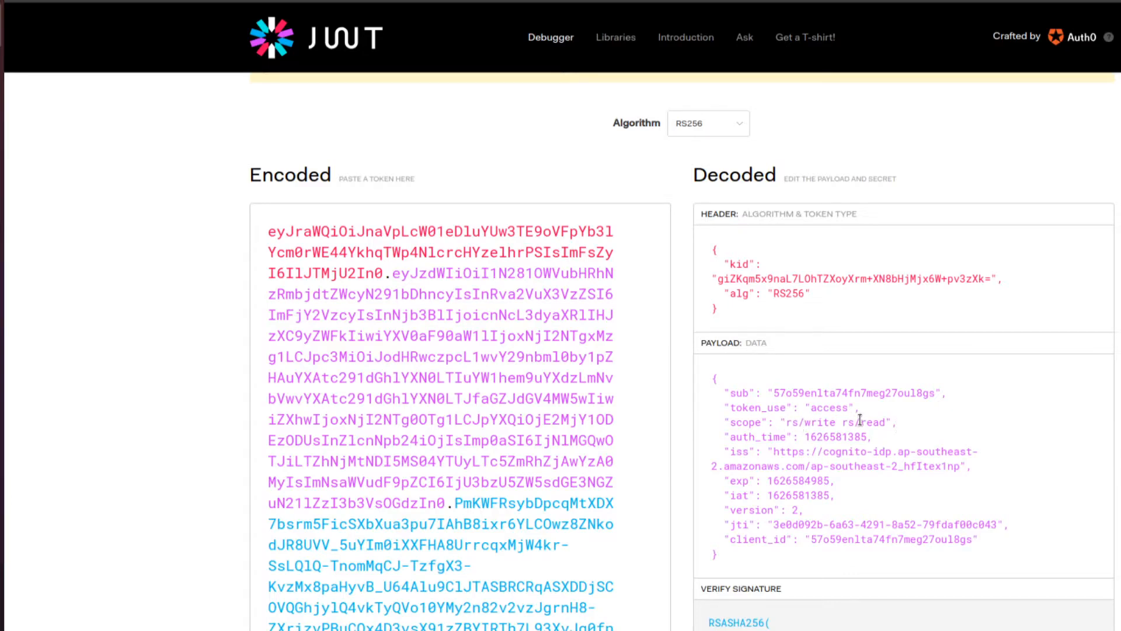
left_click_drag(843, 420, 886, 422)
key("ctrl+c")
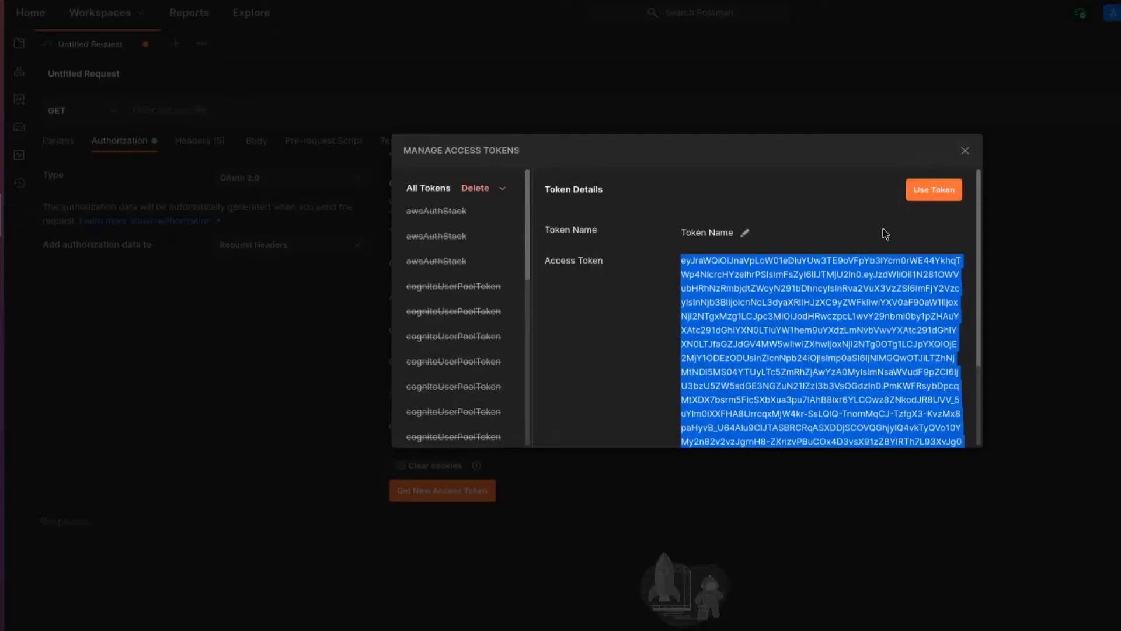
- Request a new Postman access token with the scope set to rs/read
left_click(937, 190)
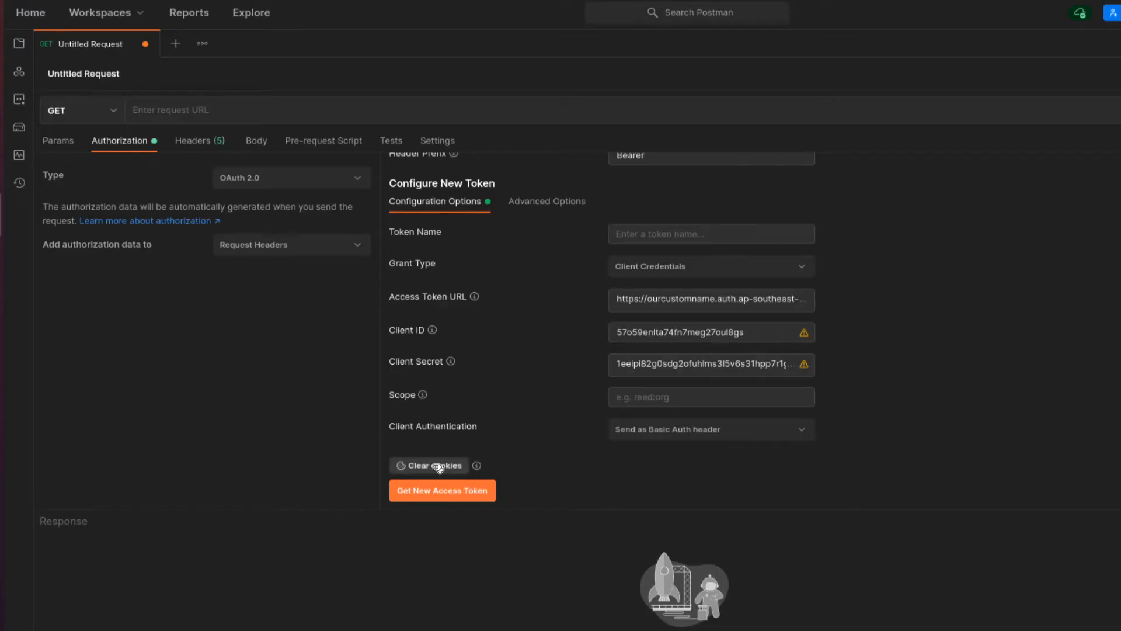
left_click(731, 400)
key("ctrl+v")
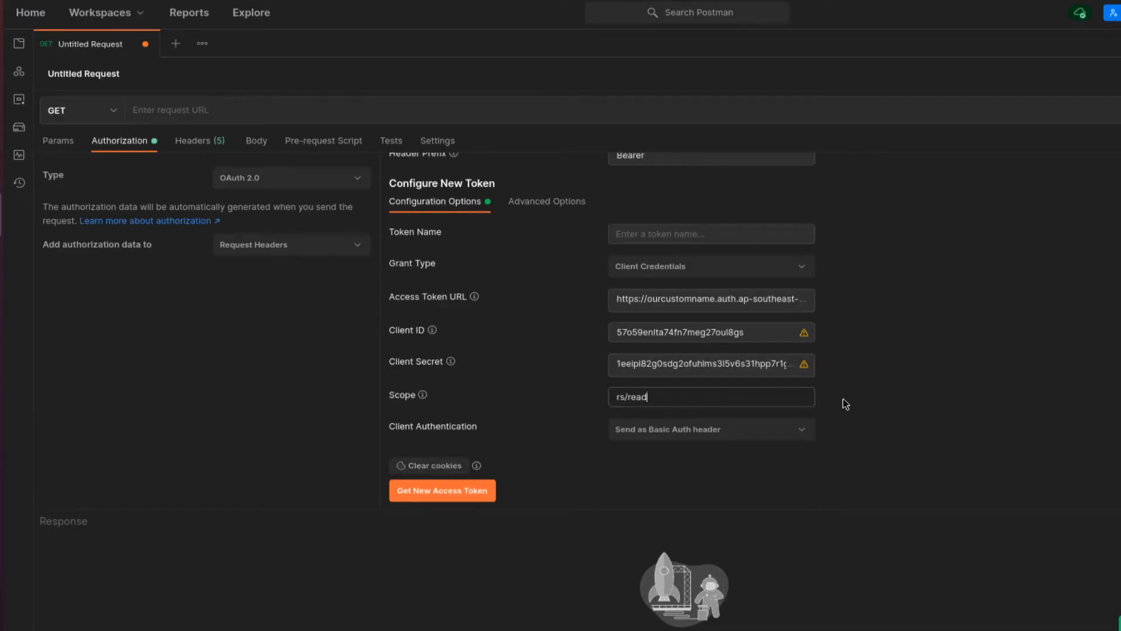
left_click(428, 493)
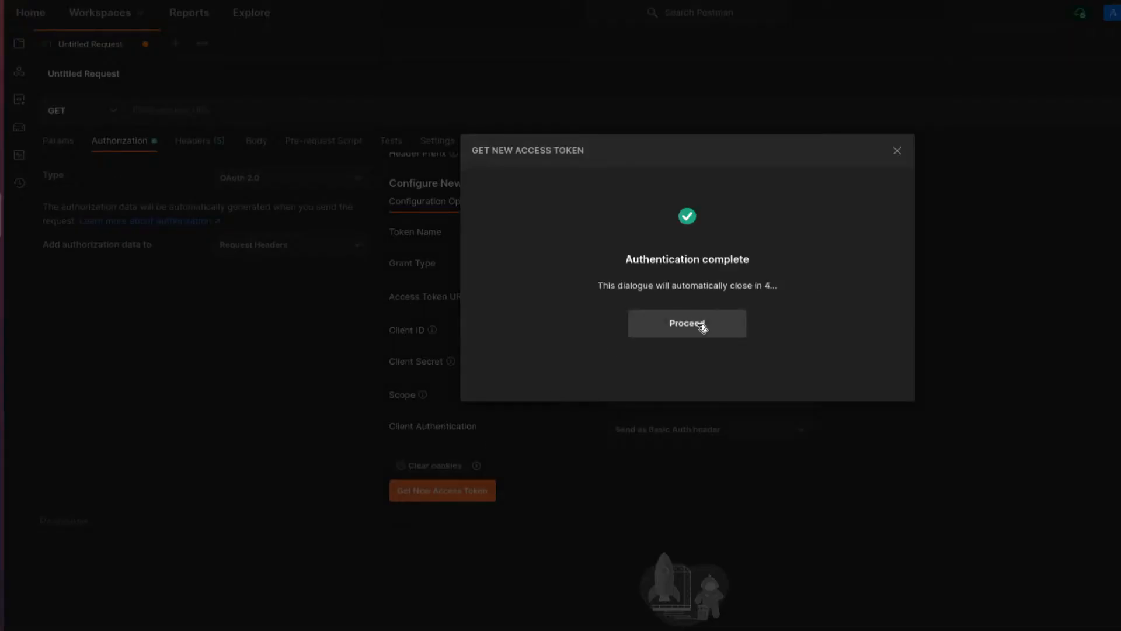
left_click(701, 322)
- Decode the new token on jwt.io to confirm its scope is only rs/read
triple_click(752, 326)
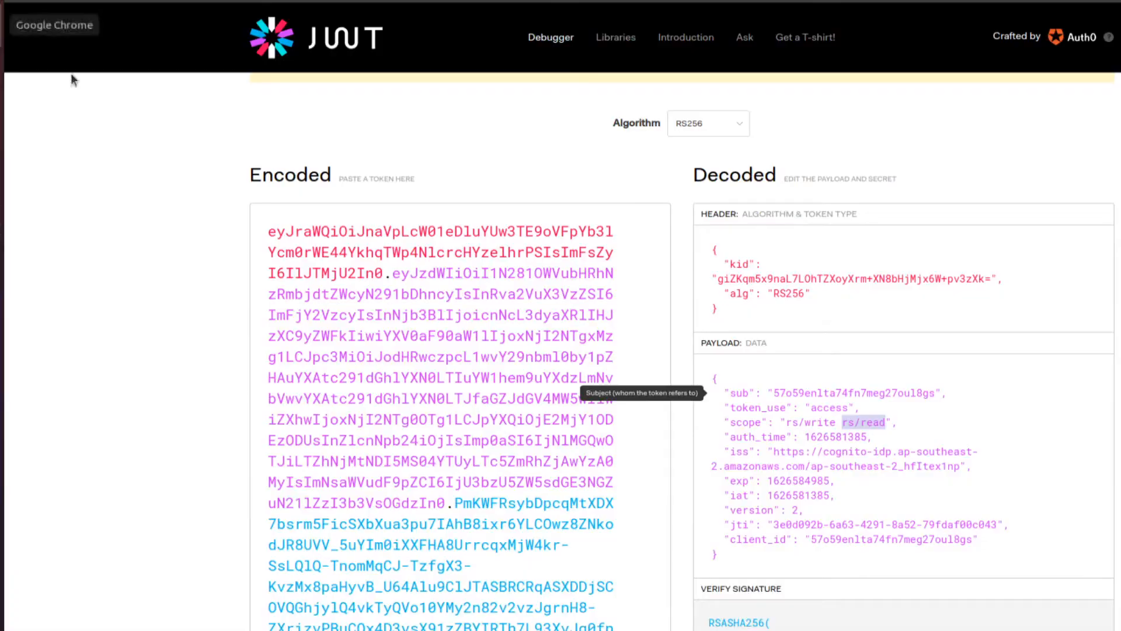
left_click(472, 378)
key("ctrl+a")
key("ctrl+v")
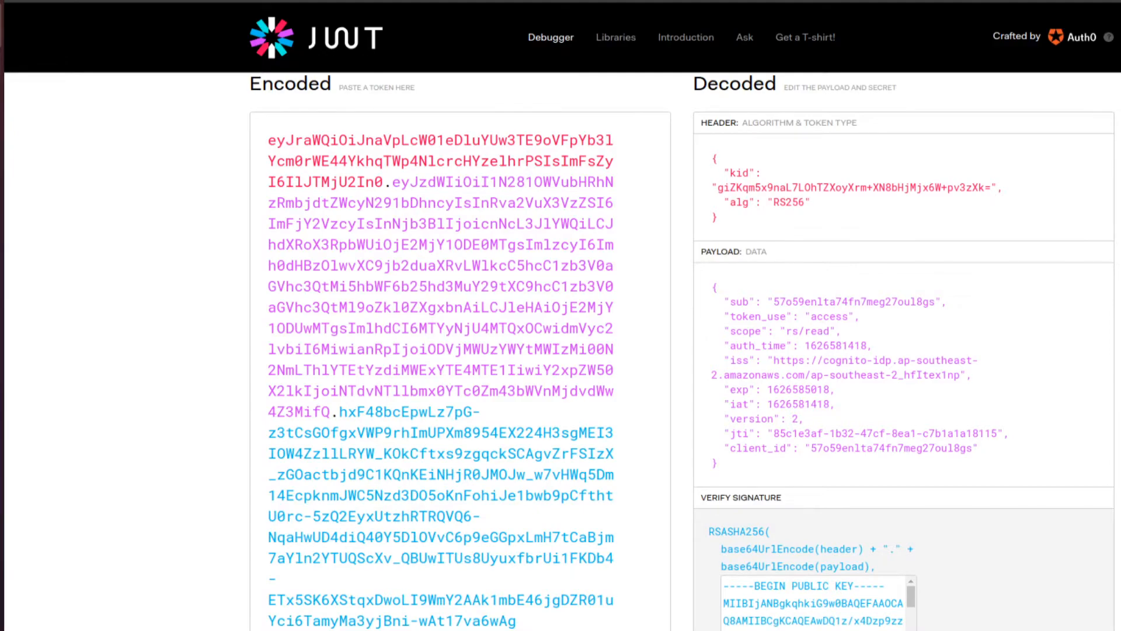
key("ctrl+shift+Tab")
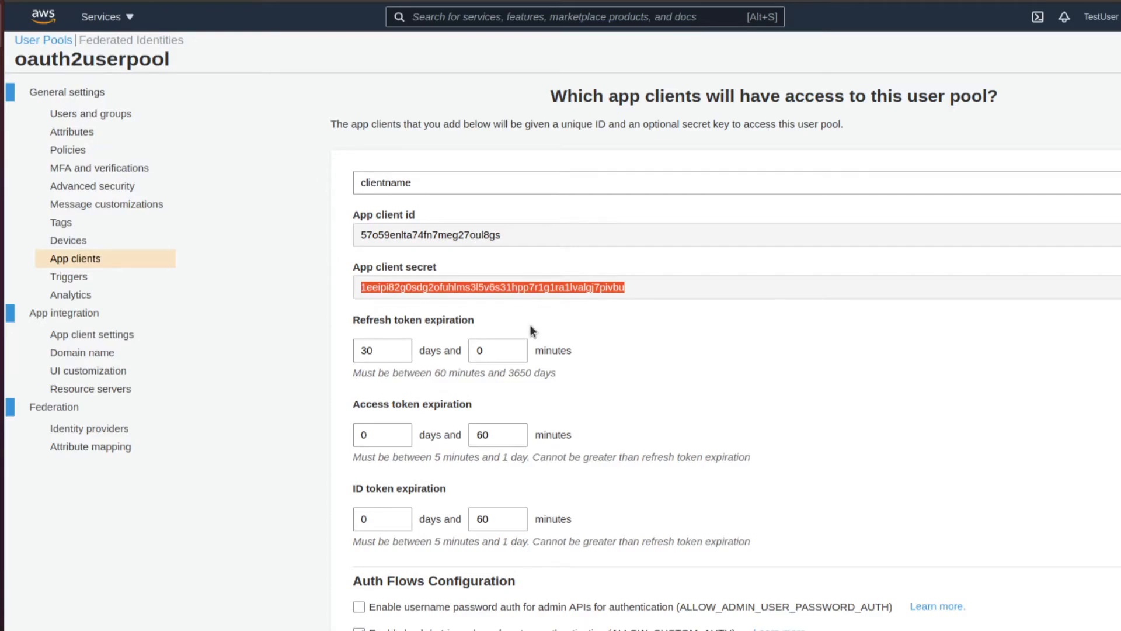
- Open API Gateway via an 'apig' search and build a new REST API named MyAPI
scroll(531, 325, "down", 2)
left_click(479, 17)
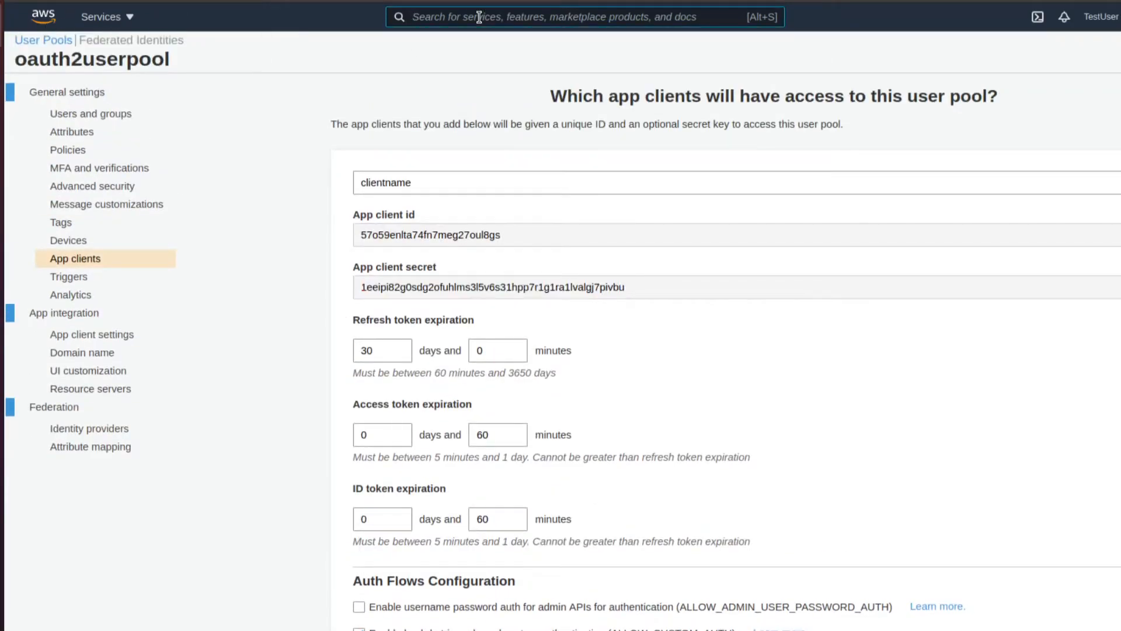
type("api")
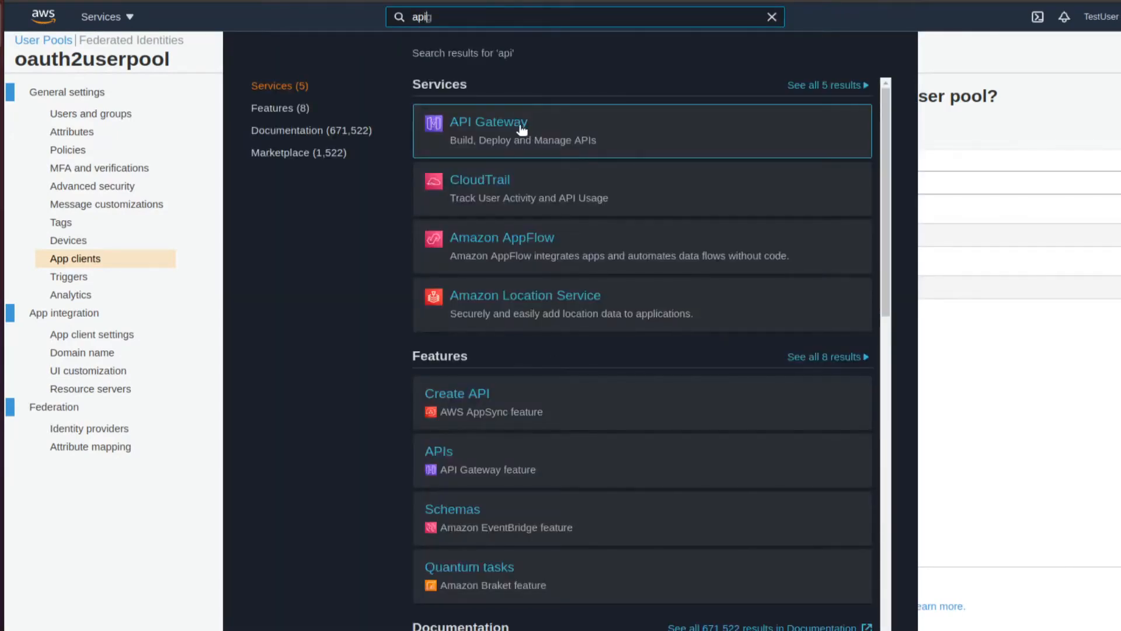
type("g")
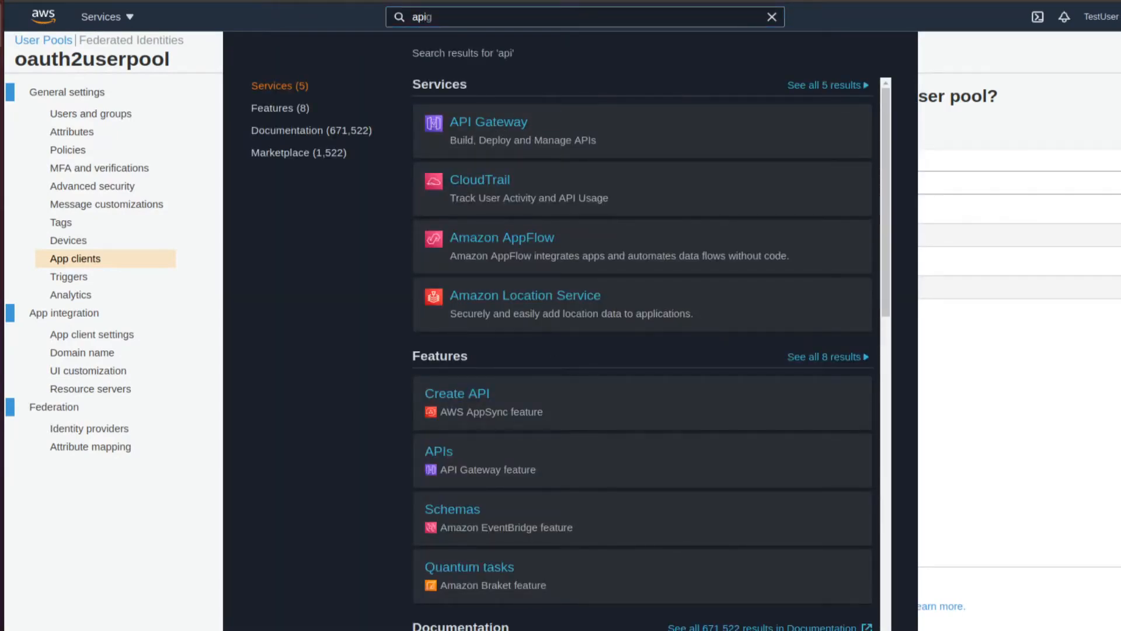
key("Return")
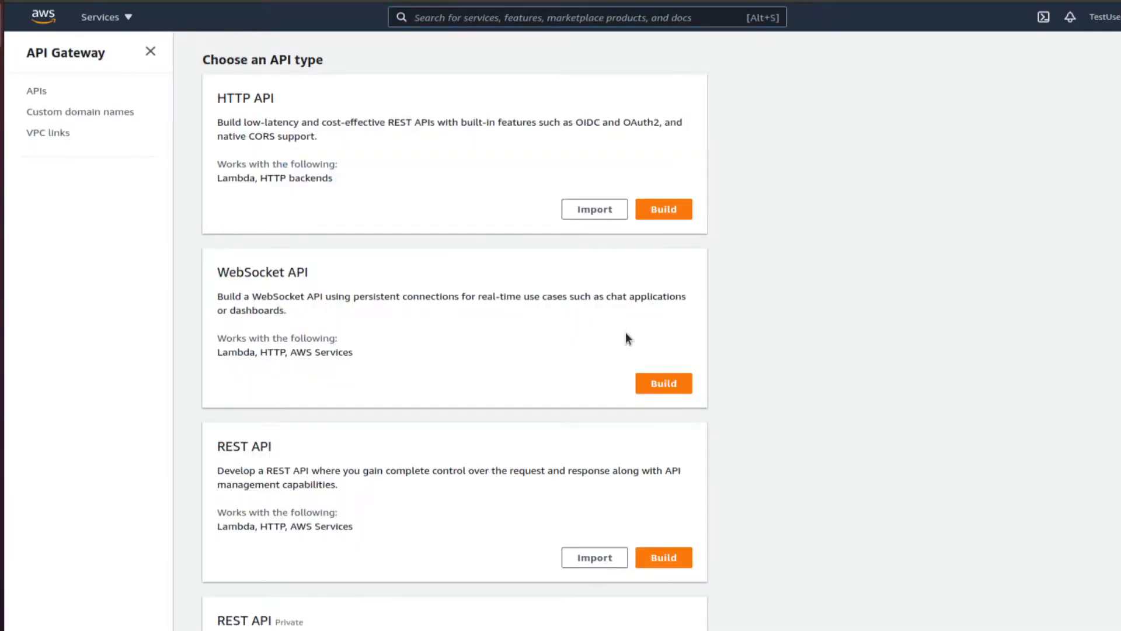
scroll(626, 334, "down", 3)
left_click(670, 457)
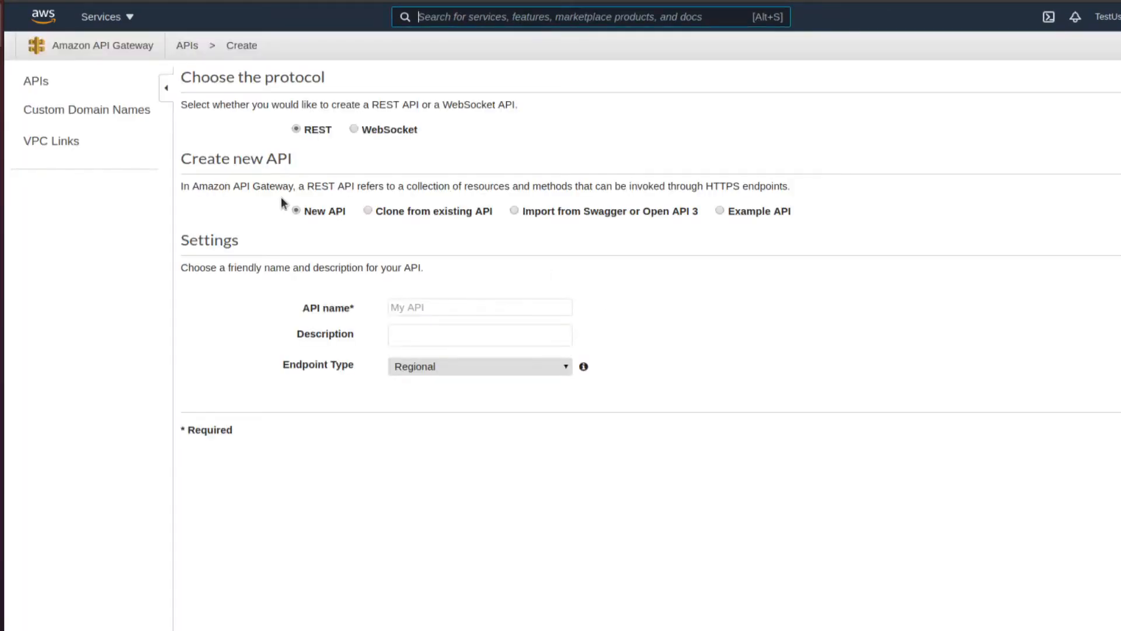
left_click(507, 308)
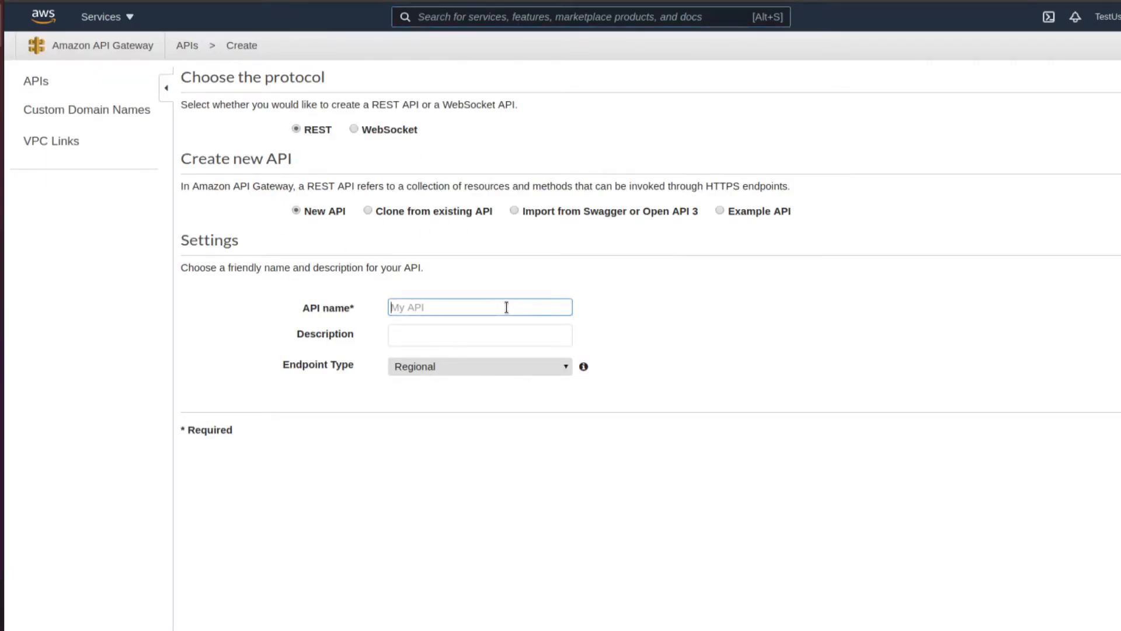
type("M")
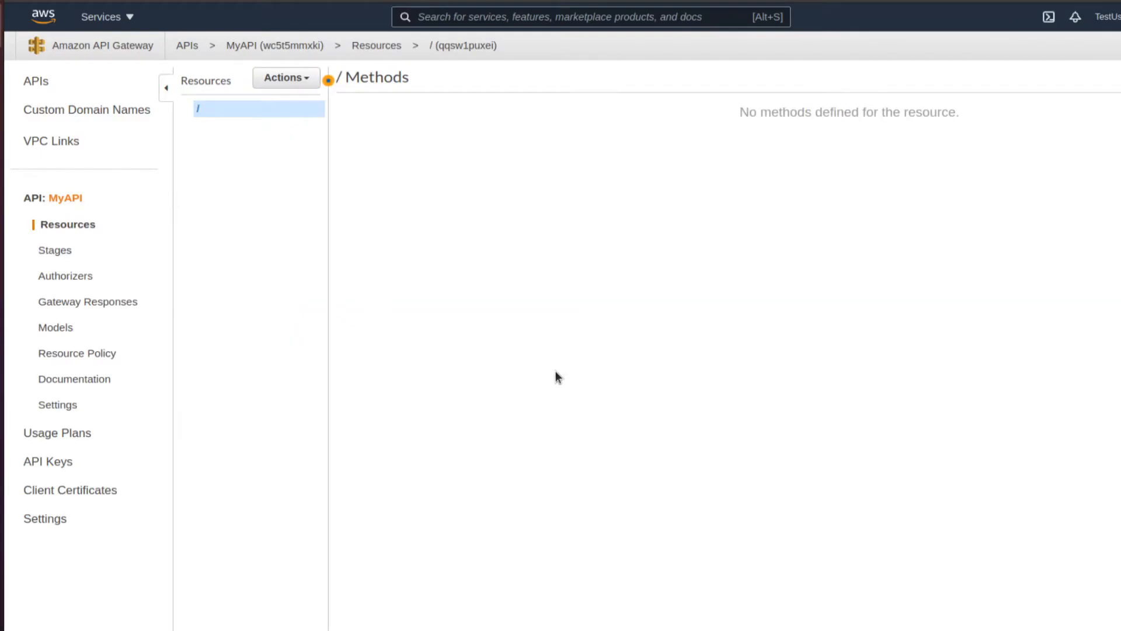
- Create the resource /someresource under MyAPI's root resource
left_click(279, 82)
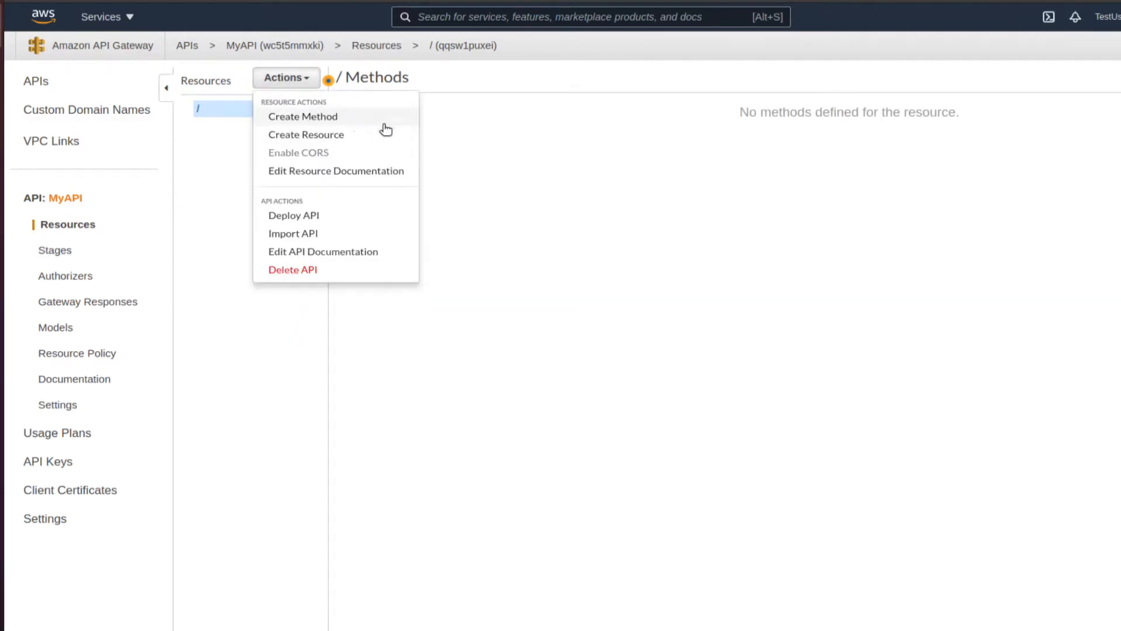
left_click(330, 135)
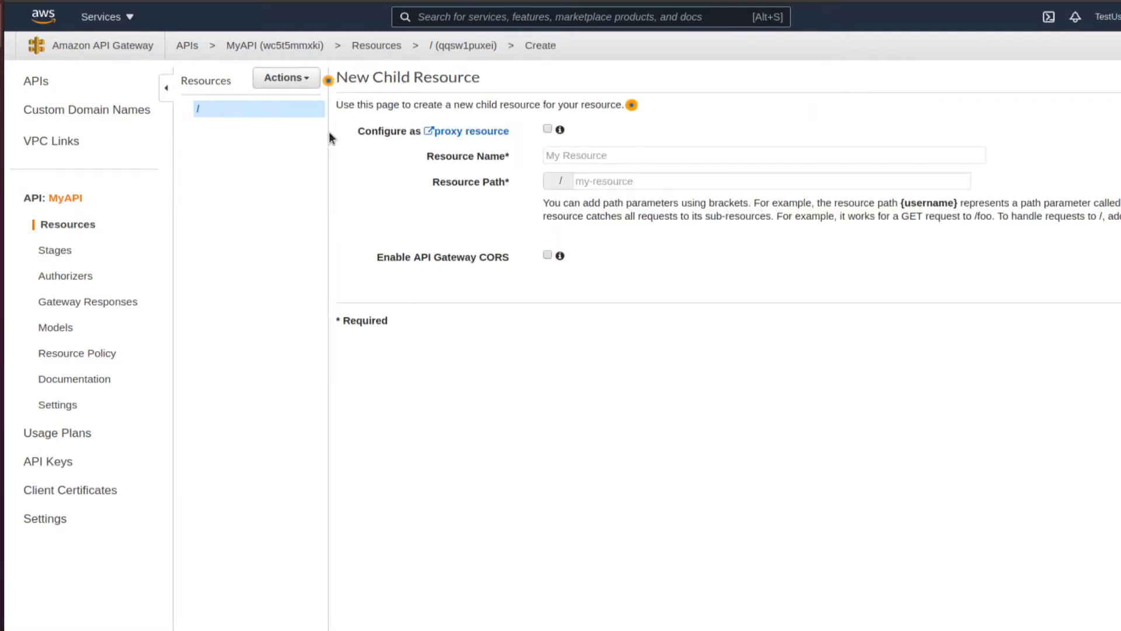
left_click(570, 156)
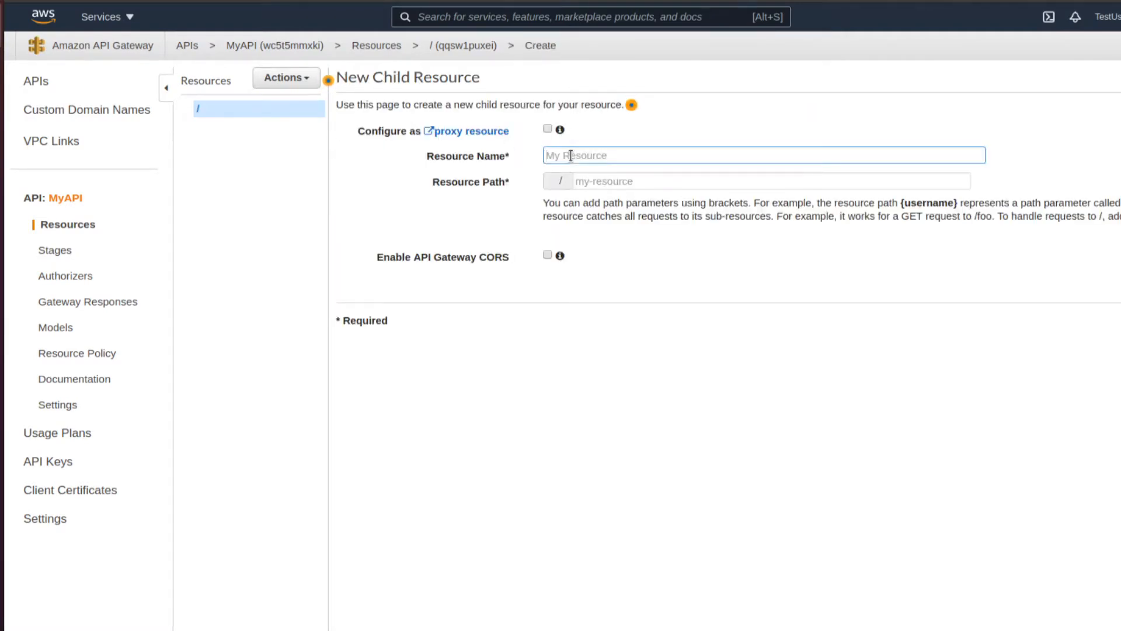
type("someresource")
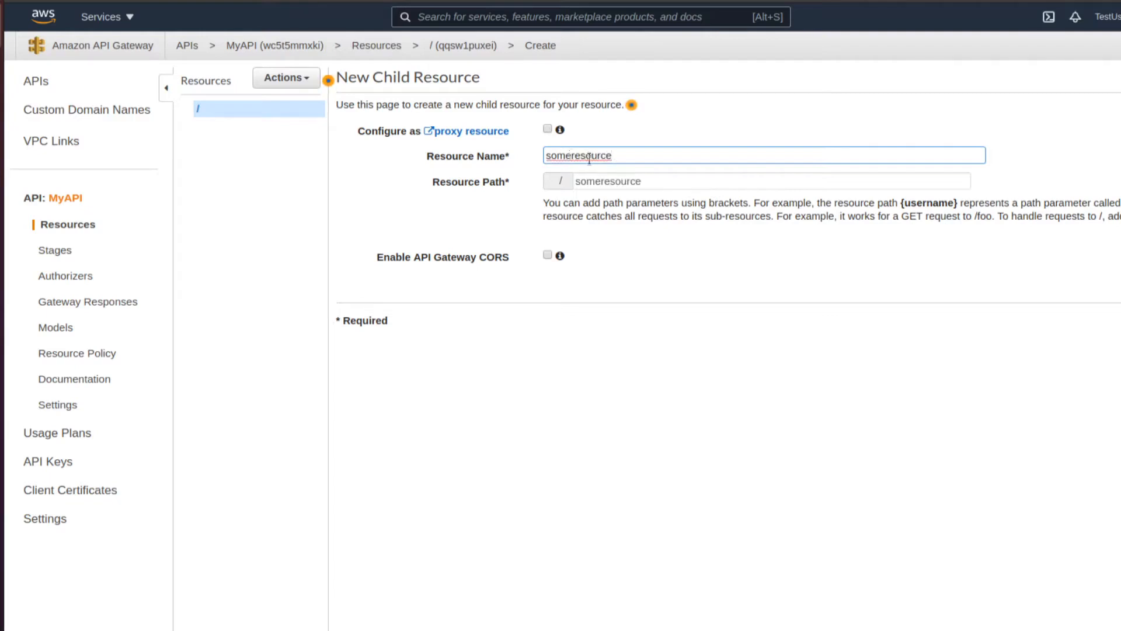
left_click(1120, 321)
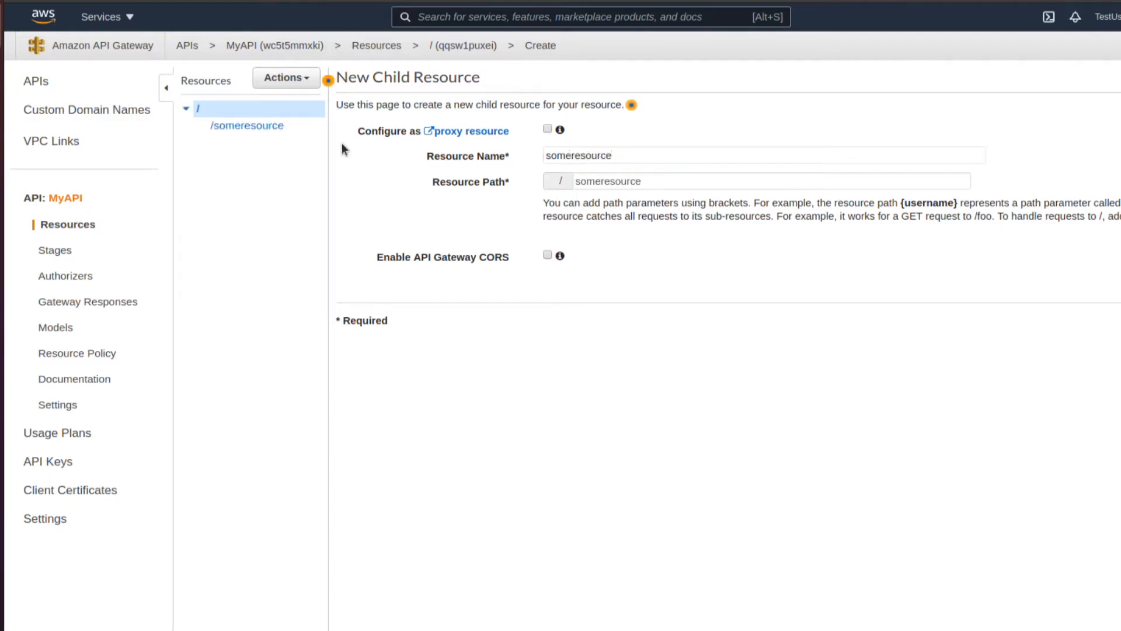
- Add a GET method to /someresource, cancelling an accidental delete prompt
left_click(298, 77)
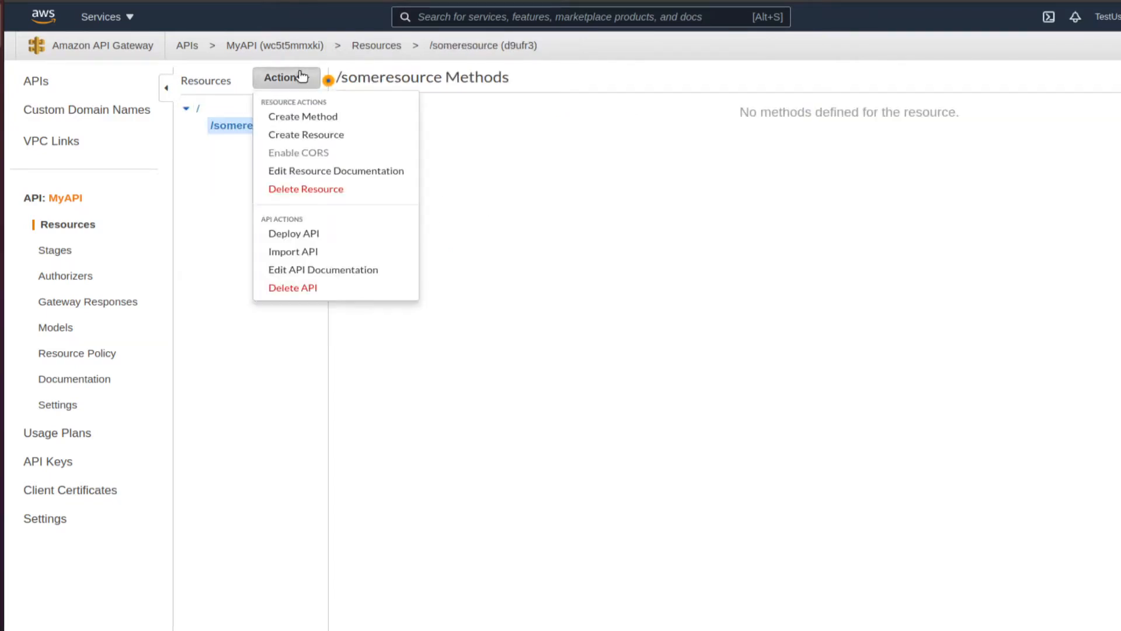
left_click(349, 120)
left_click(244, 142)
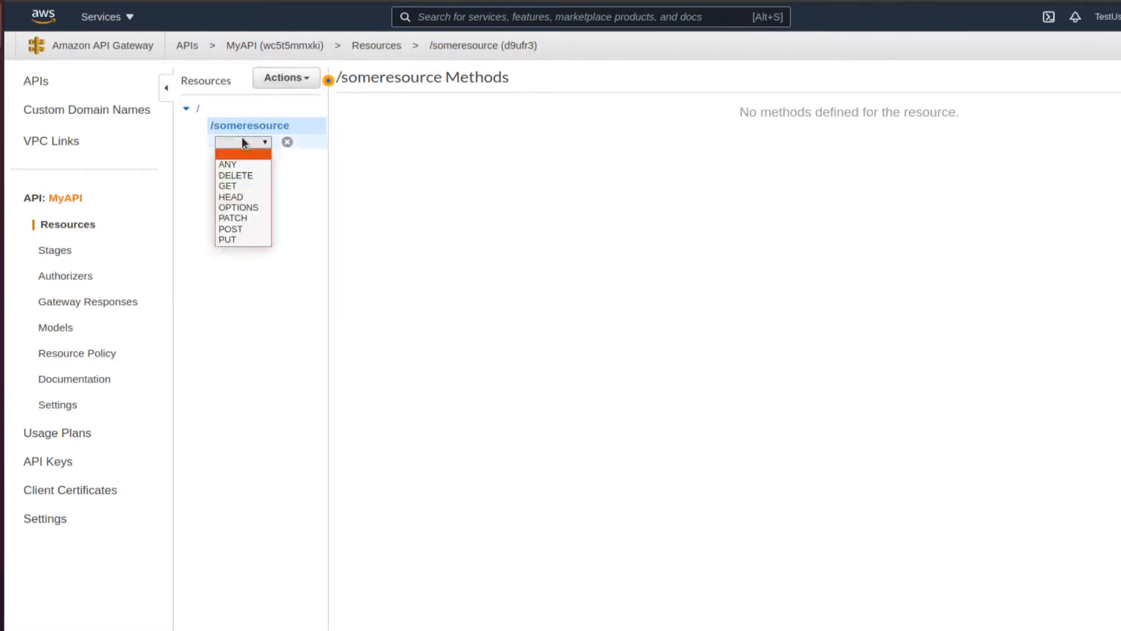
left_click(245, 186)
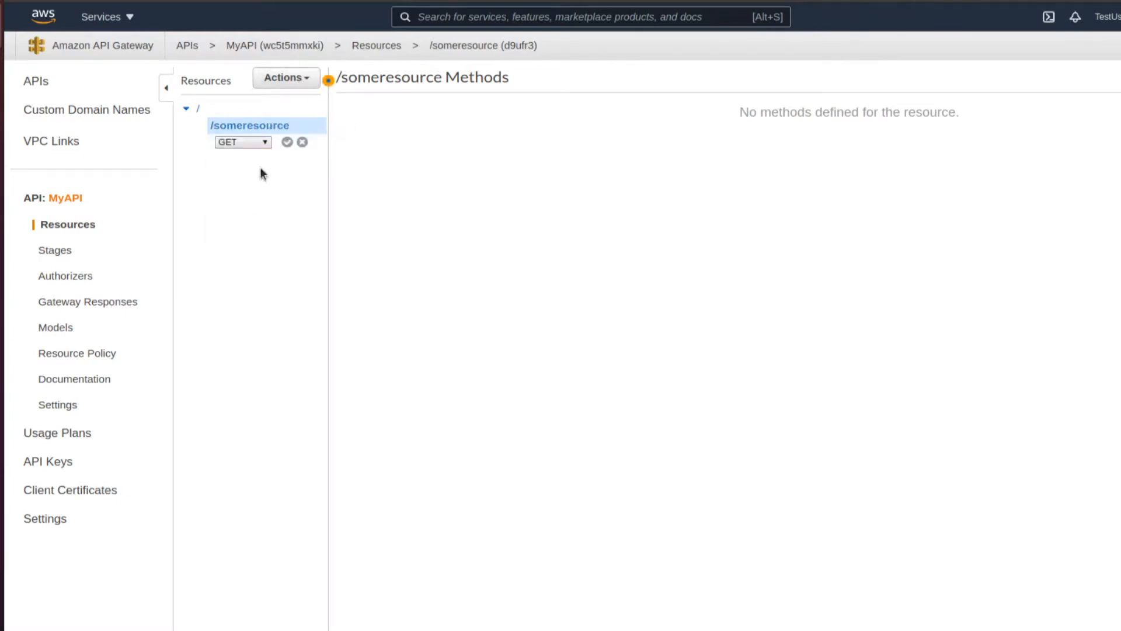
left_click(288, 142)
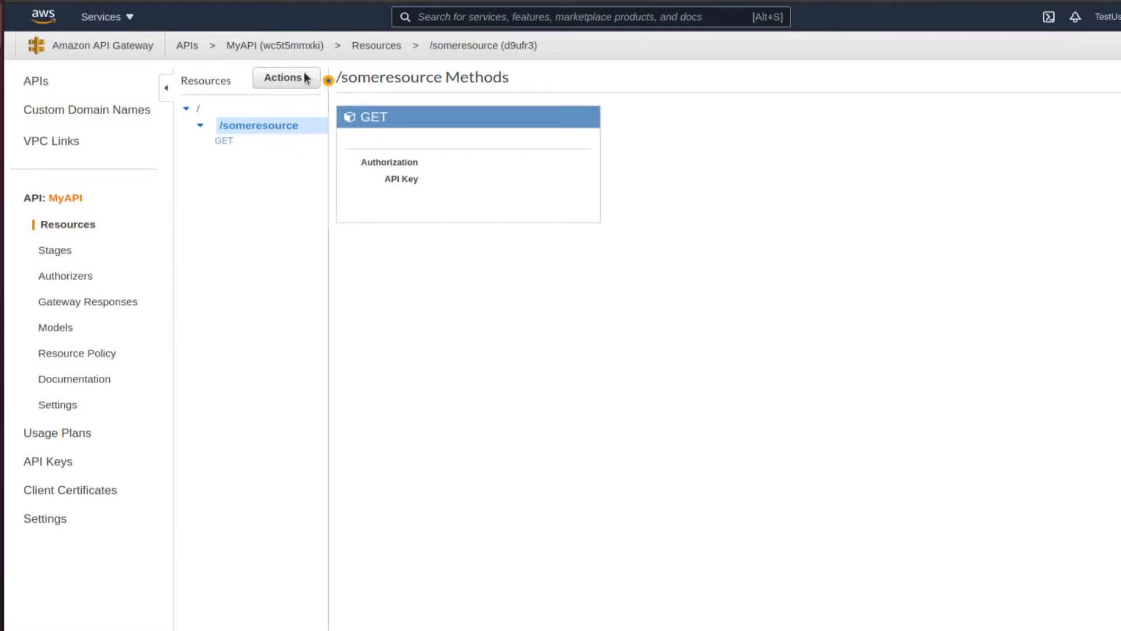
left_click(286, 78)
left_click(266, 129)
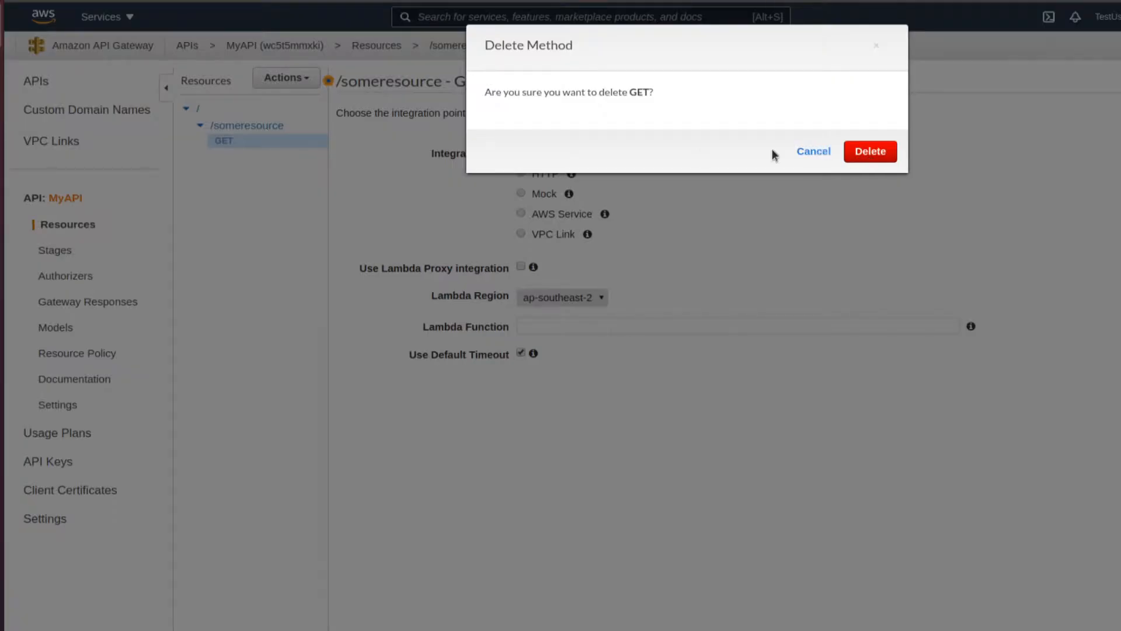
left_click(813, 151)
left_click(272, 131)
- Add a POST method to /someresource with a Mock integration
left_click(286, 78)
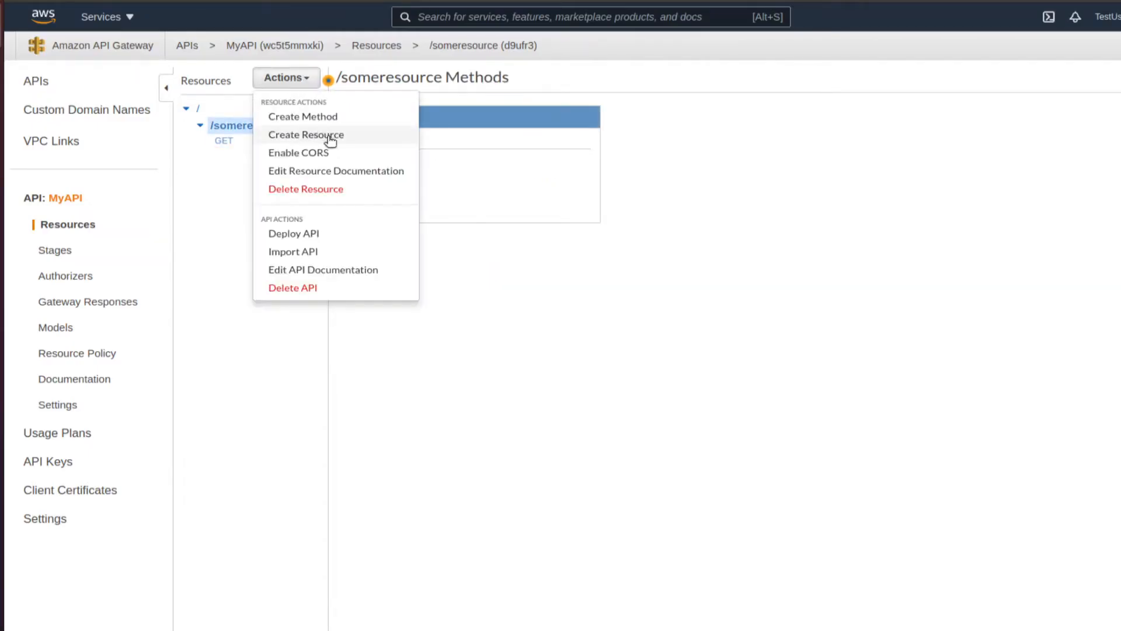
left_click(347, 122)
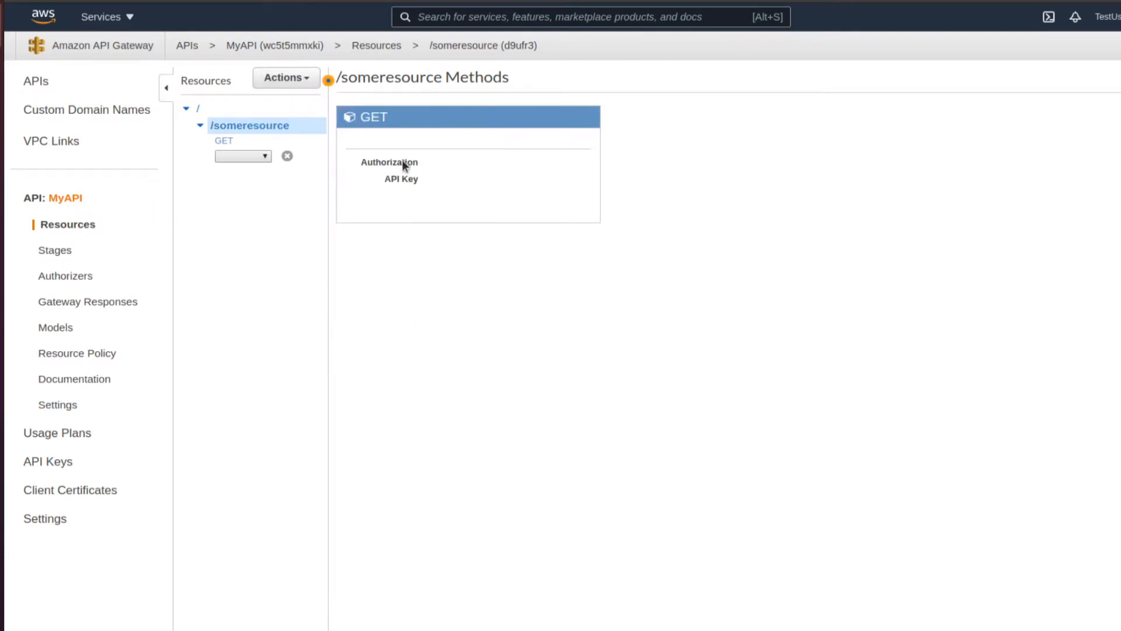
left_click(252, 156)
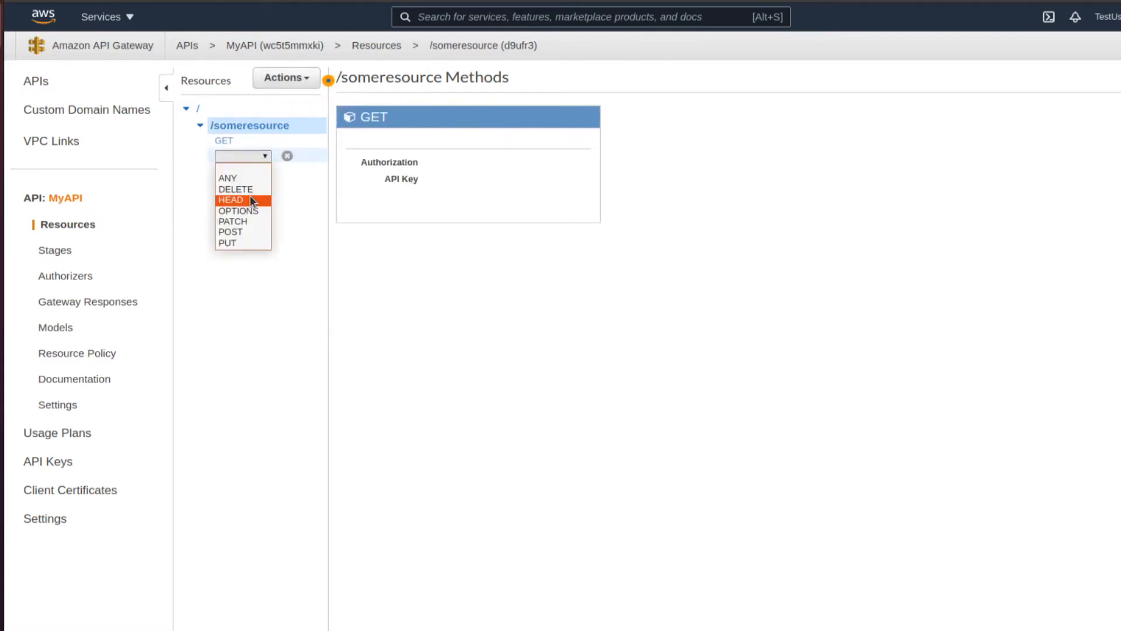
left_click(240, 231)
left_click(290, 158)
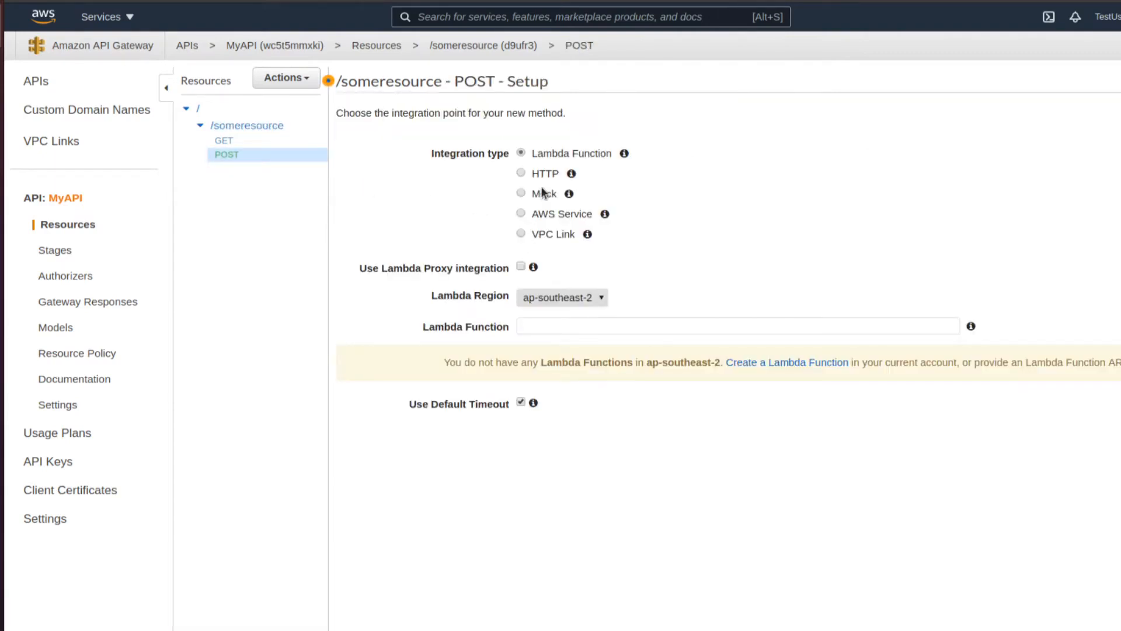
left_click(521, 193)
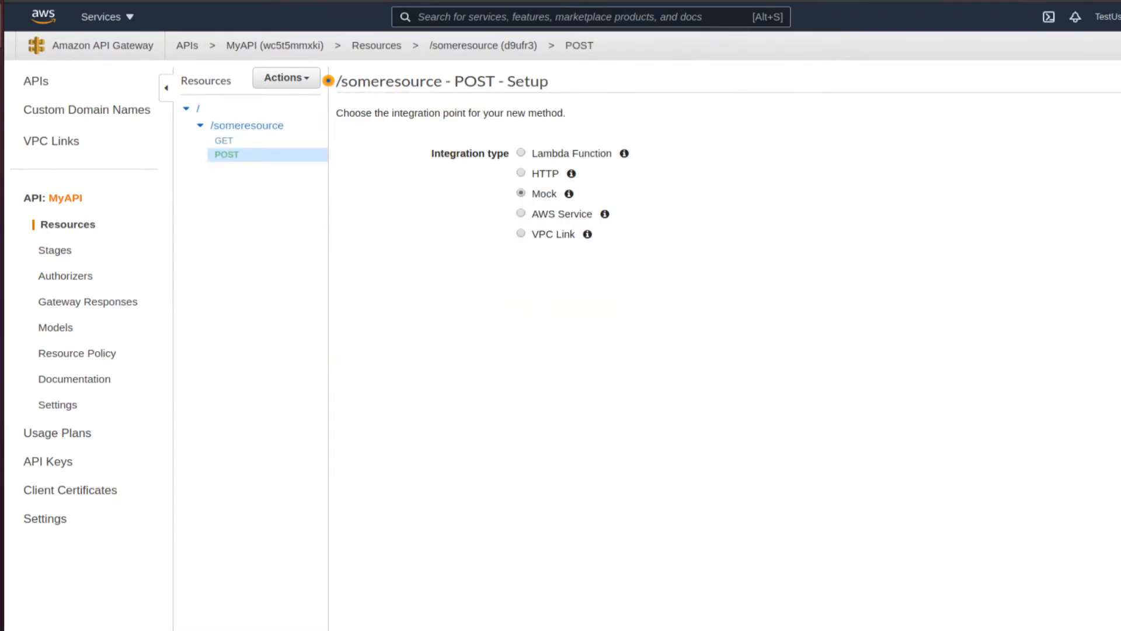
left_click(222, 156)
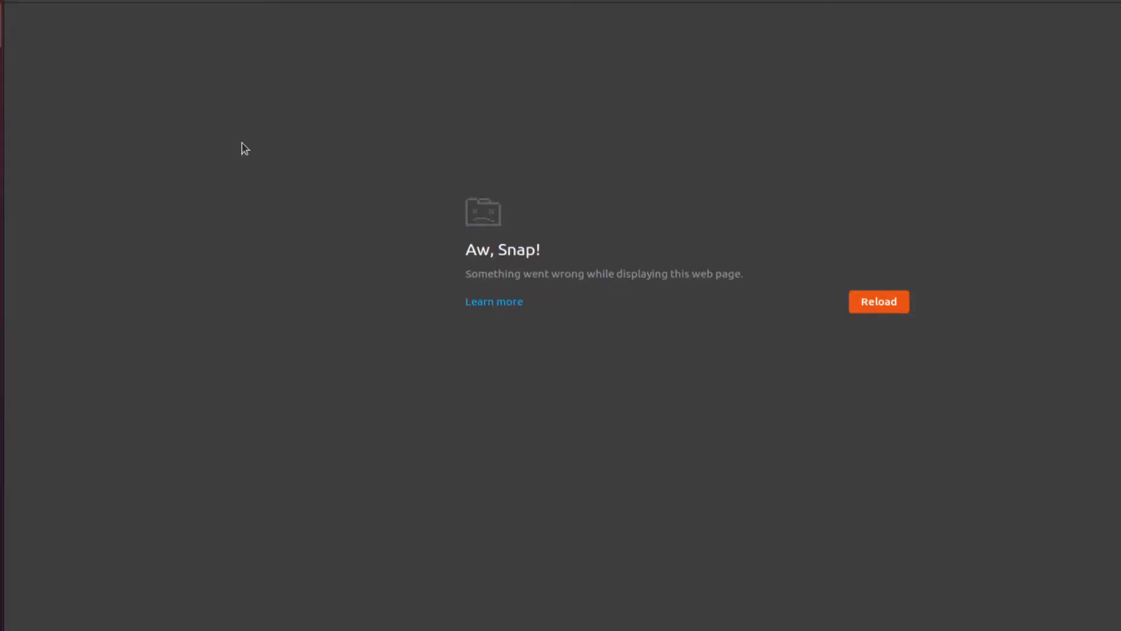
- Reload the crashed API Gateway tab to bring back the /someresource GET setup page
left_click(74, 1)
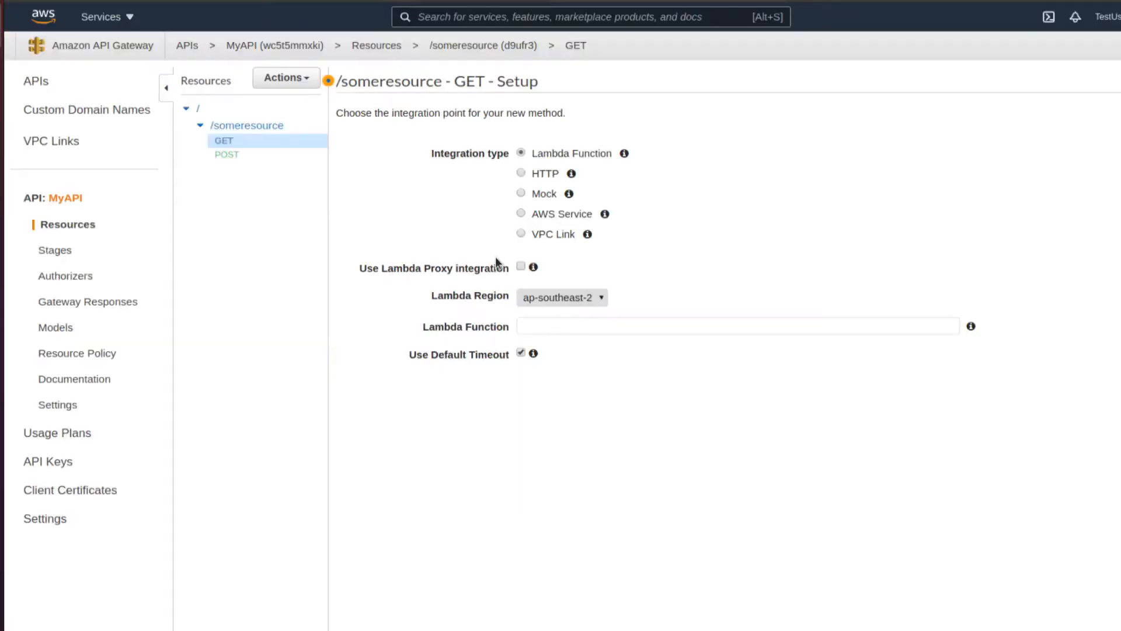
- Give the GET method a Mock integration, then view the POST Method Execution page
left_click(521, 193)
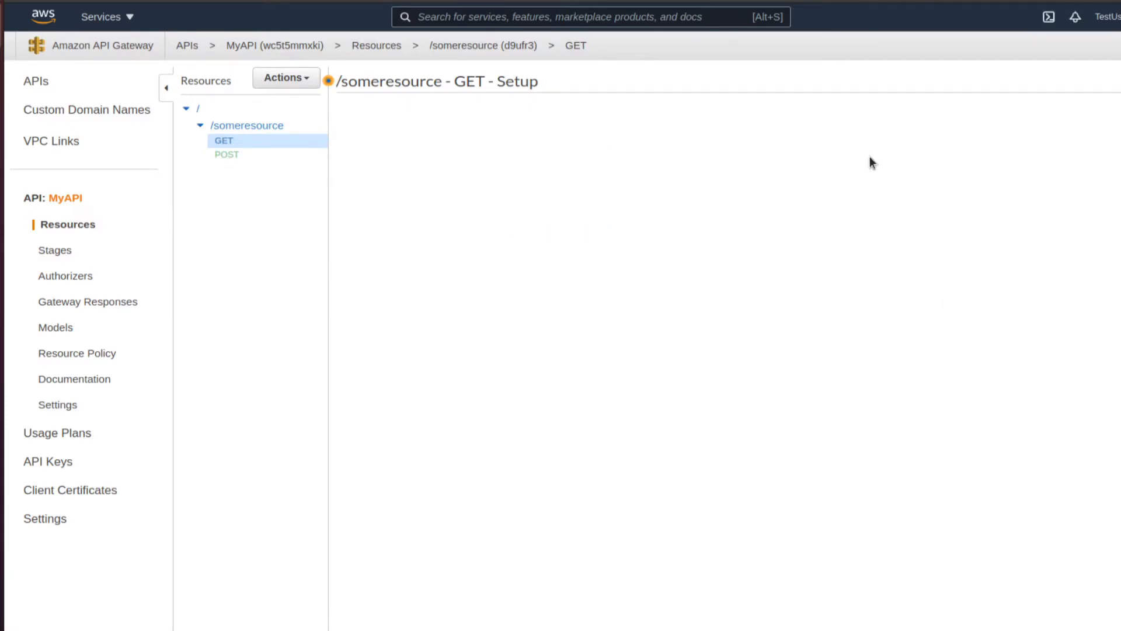
left_click(227, 155)
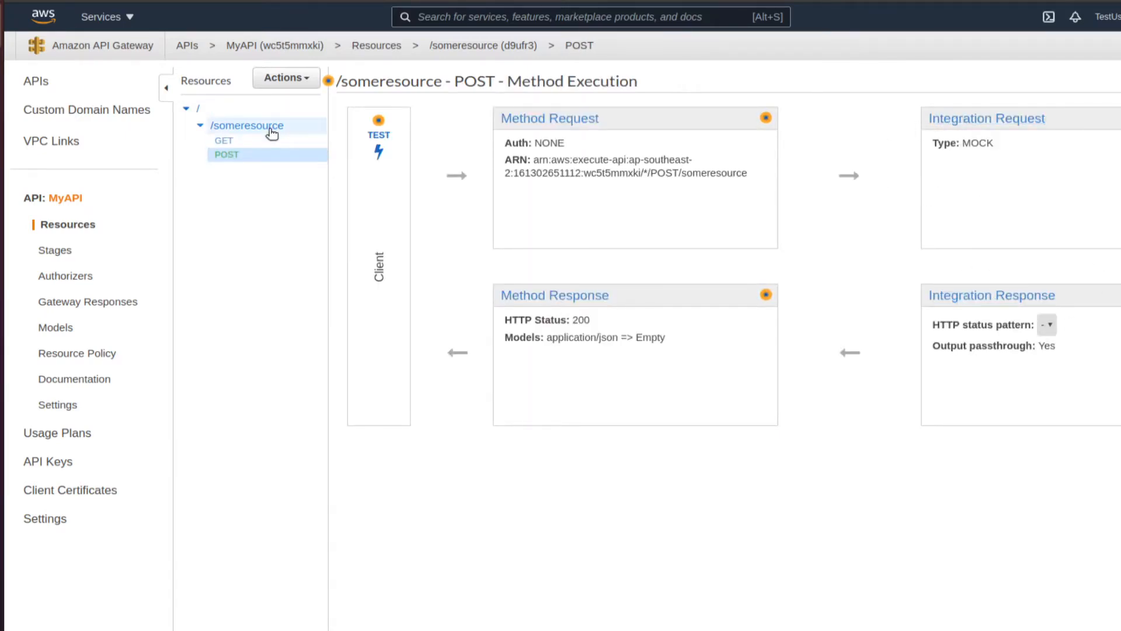
left_click(308, 82)
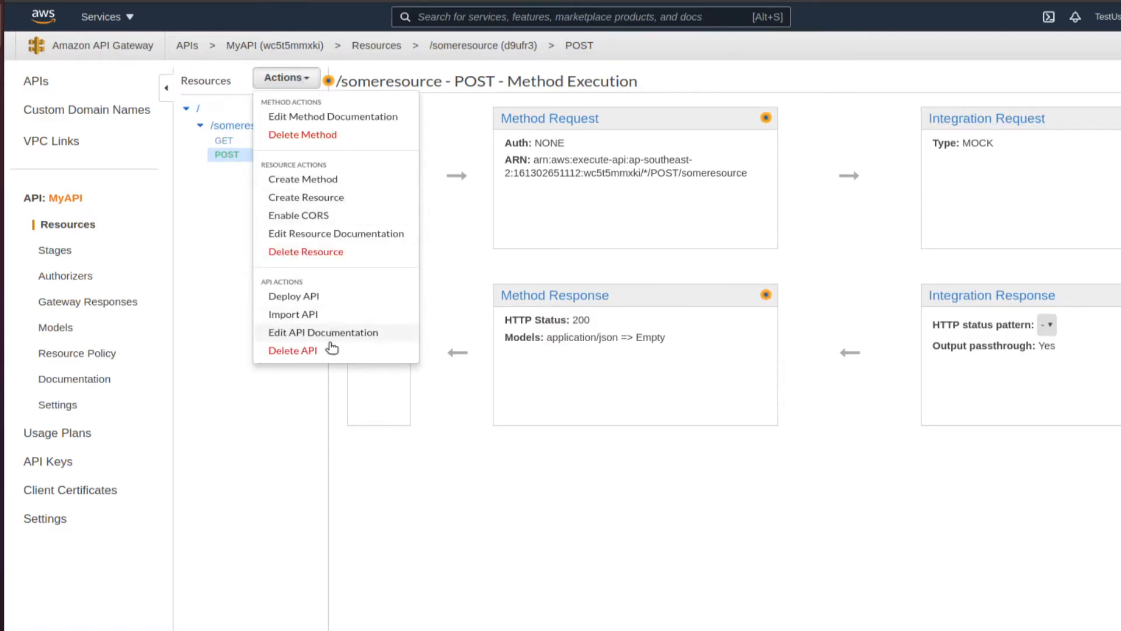
- Deploy MyAPI to a new stage named v1
left_click(332, 298)
left_click(748, 140)
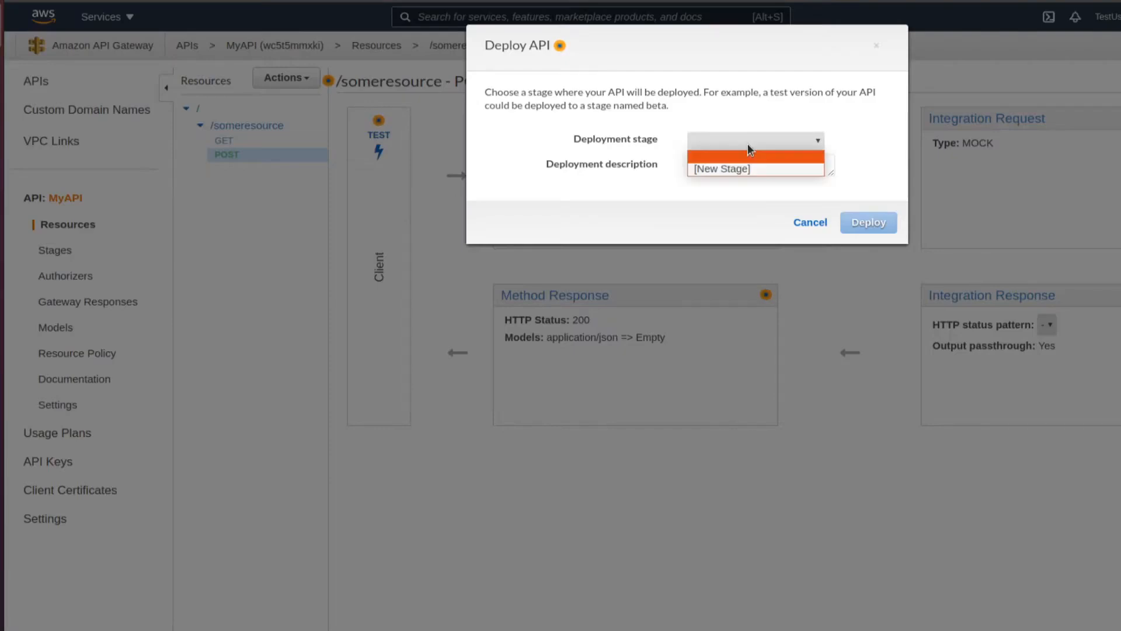
left_click(739, 166)
left_click(716, 169)
type("v1")
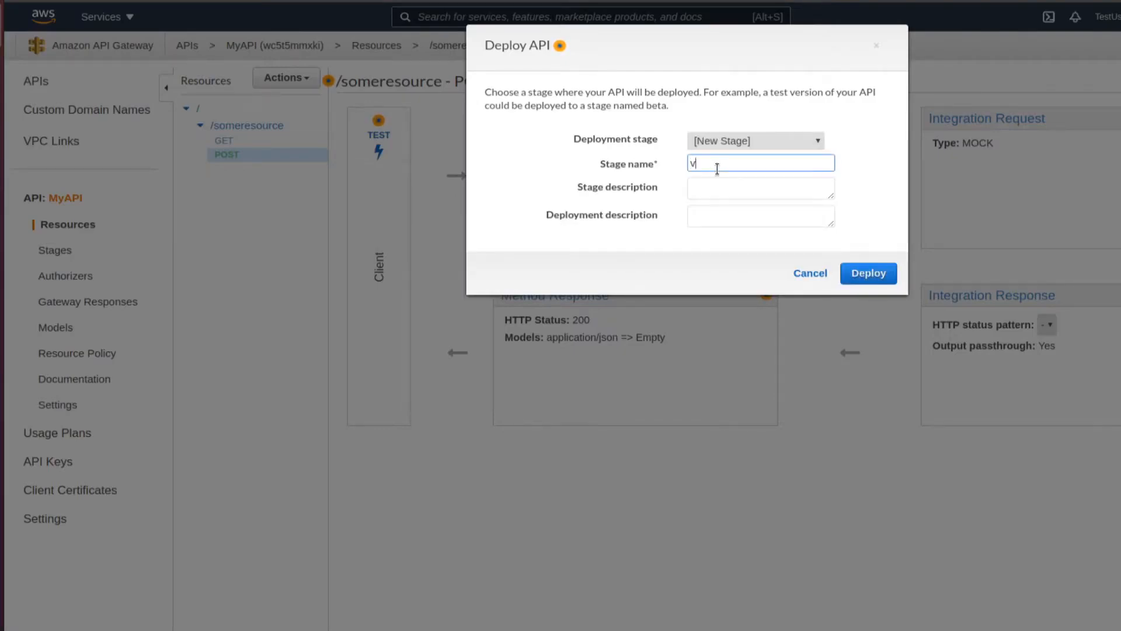
left_click(871, 272)
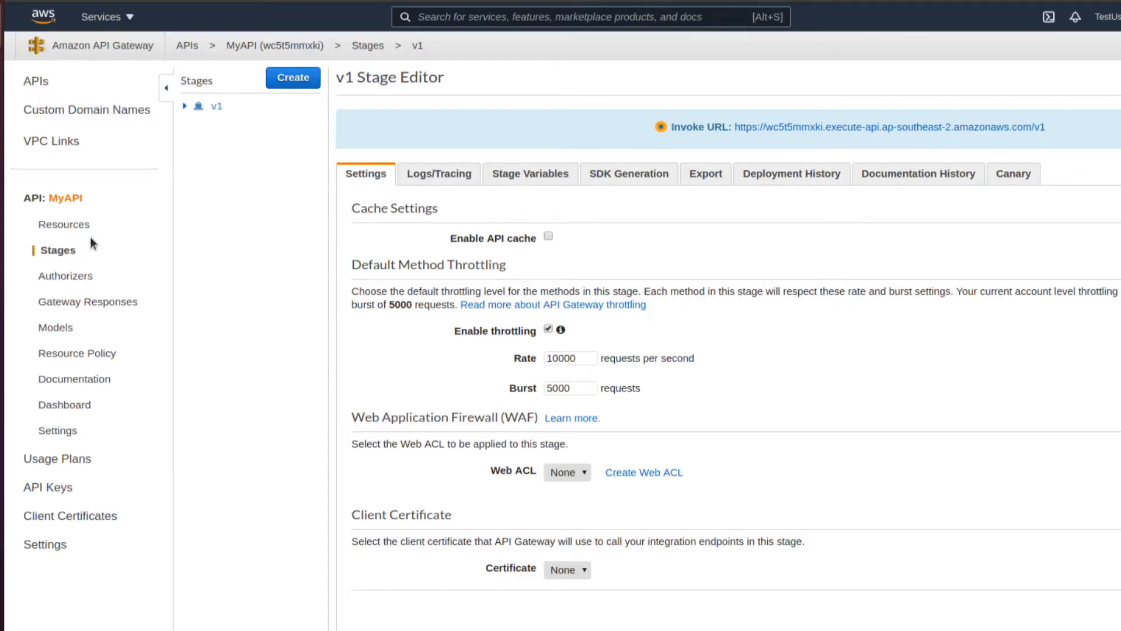
- Copy the v1 stage's invoke URL and bring Postman to the front
right_click(943, 128)
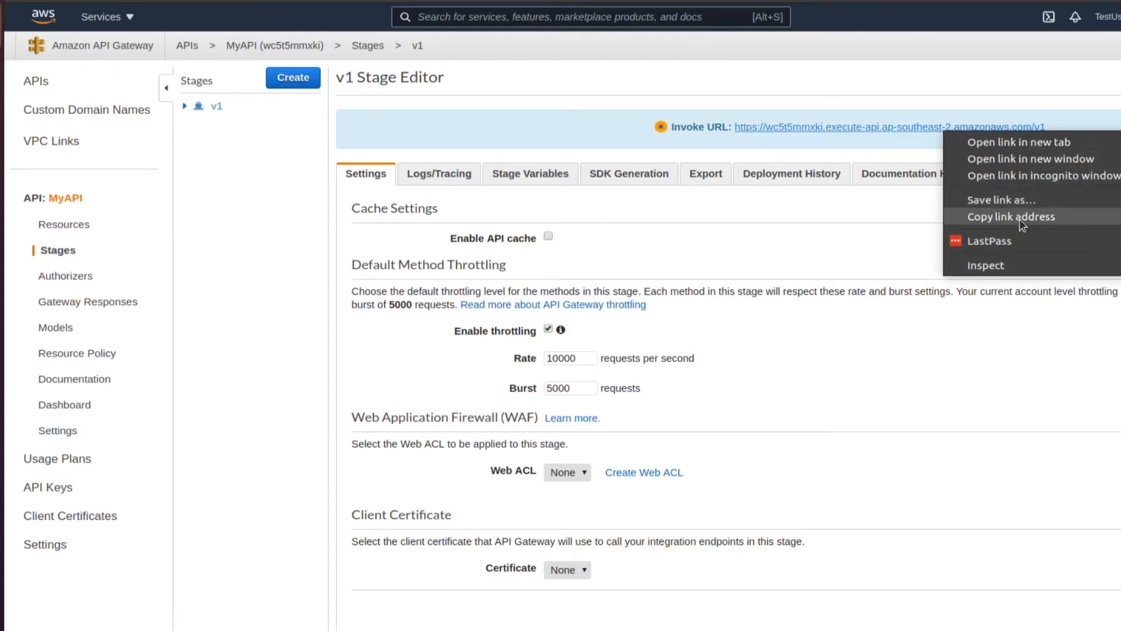
left_click(993, 217)
key("ctrl+t")
key("ctrl+w")
left_click(2, 210)
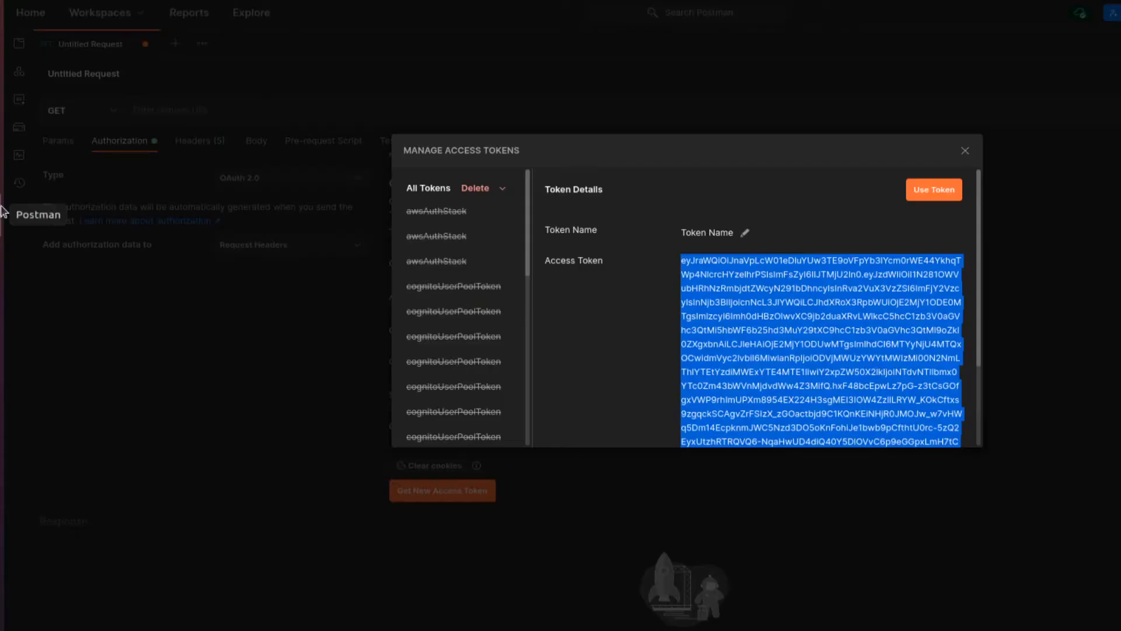
- Set Postman's request URL to the v1 invoke URL followed by someresource/
left_click(965, 150)
left_click(177, 111)
type("https://wc5t5mmxkl.execute-api.ap-southeast-2.amazonaws.com/v1")
type("someresource/")
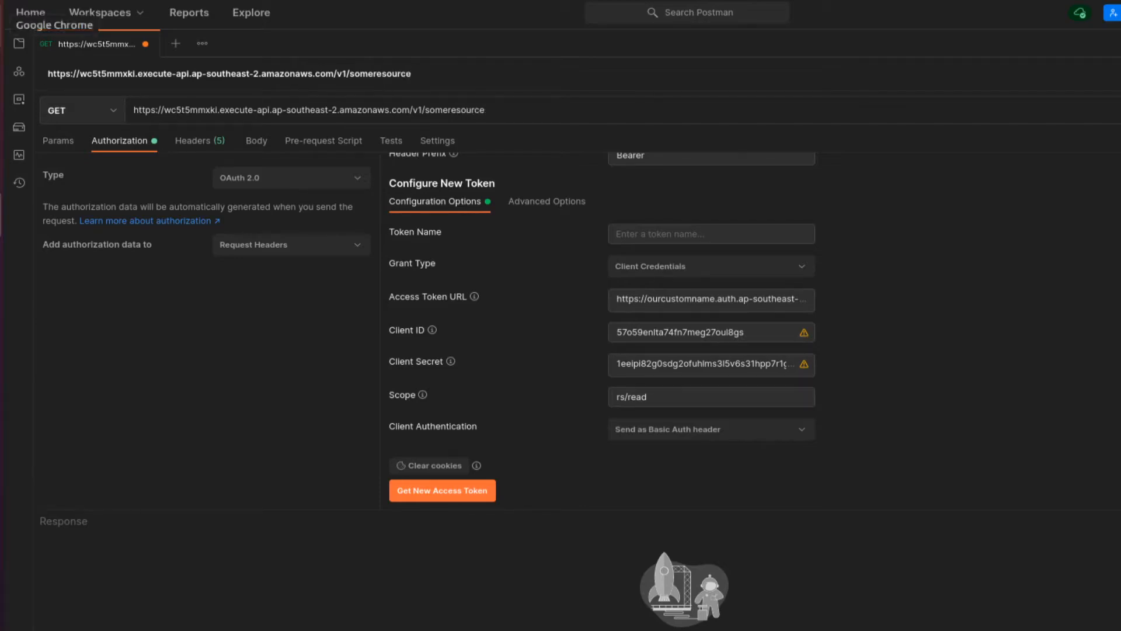
- Send the GET request for a 200 OK, then return to MyAPI's resources in the console
left_click(1, 26)
left_click(184, 105)
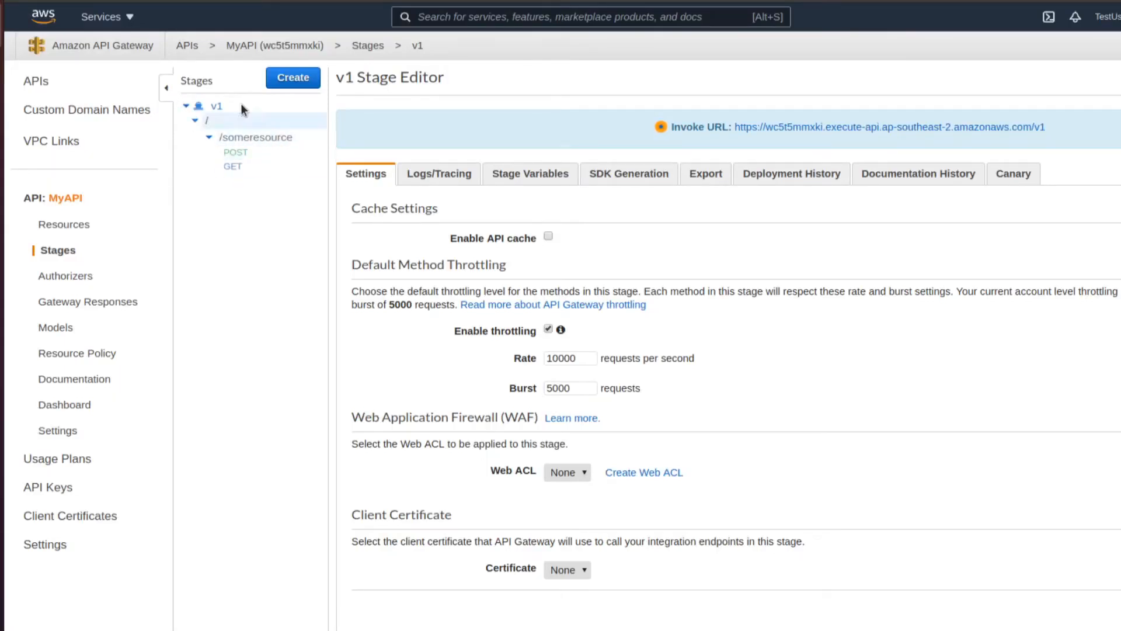
left_click(2, 215)
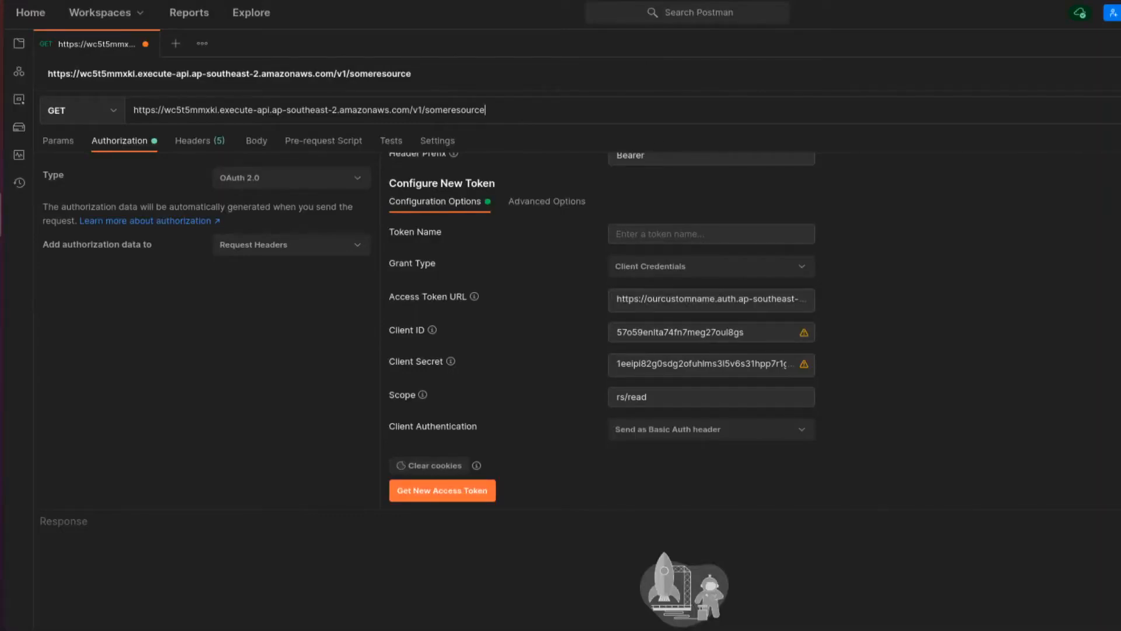
key("ctrl+Return")
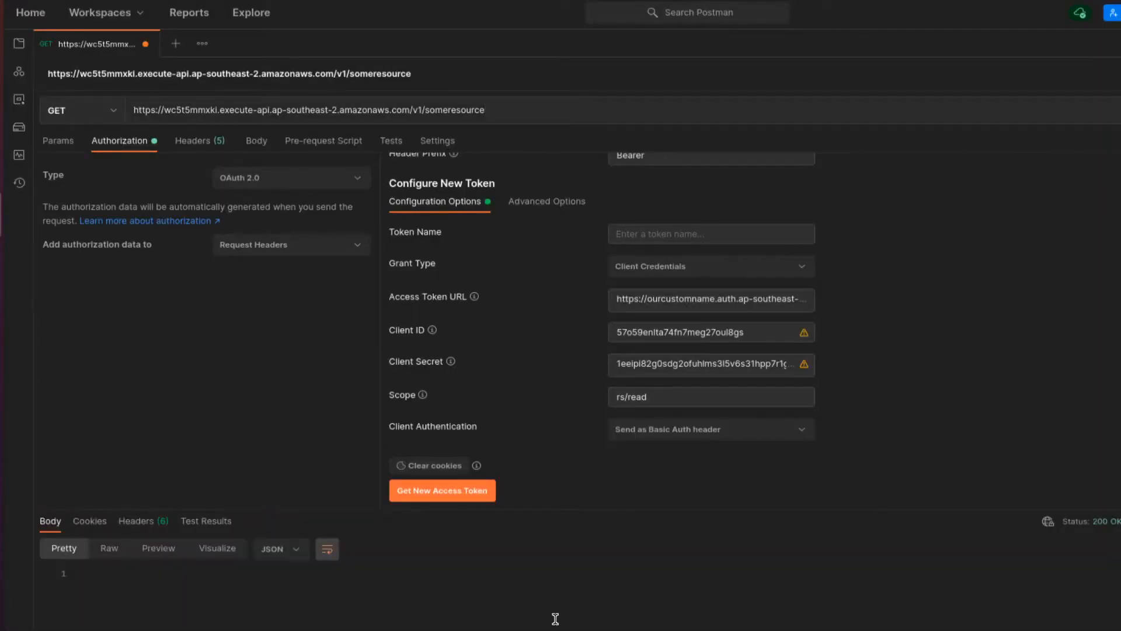
left_click(1, 25)
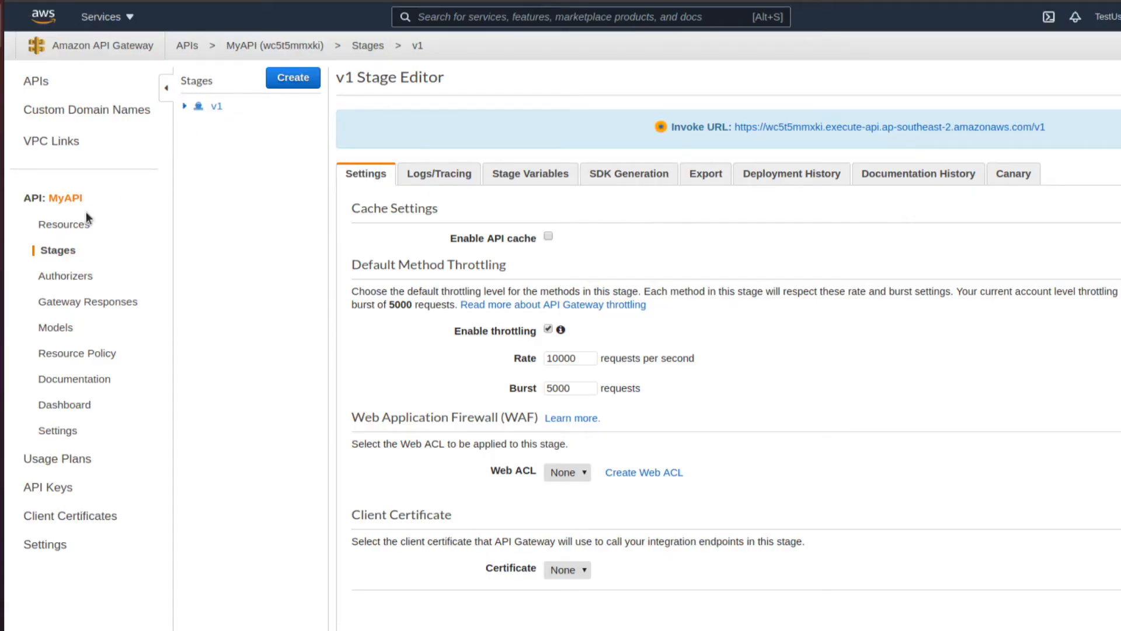
left_click(86, 222)
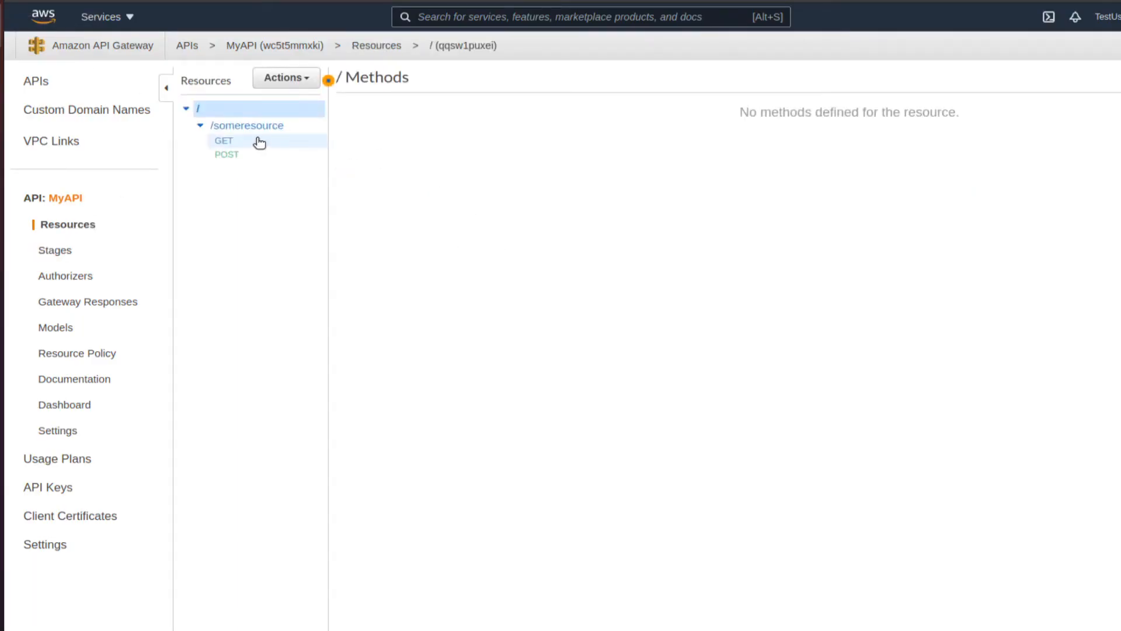
- Give the GET 200 integration response an application/json template returning {"Message": "Hello"}
left_click(212, 143)
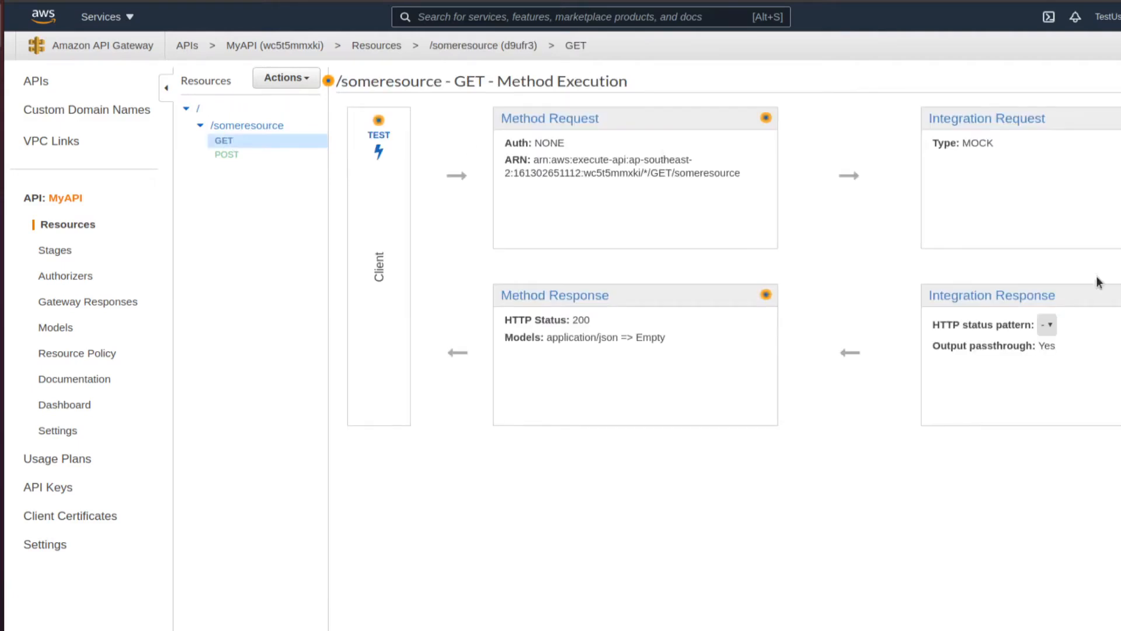
left_click(999, 298)
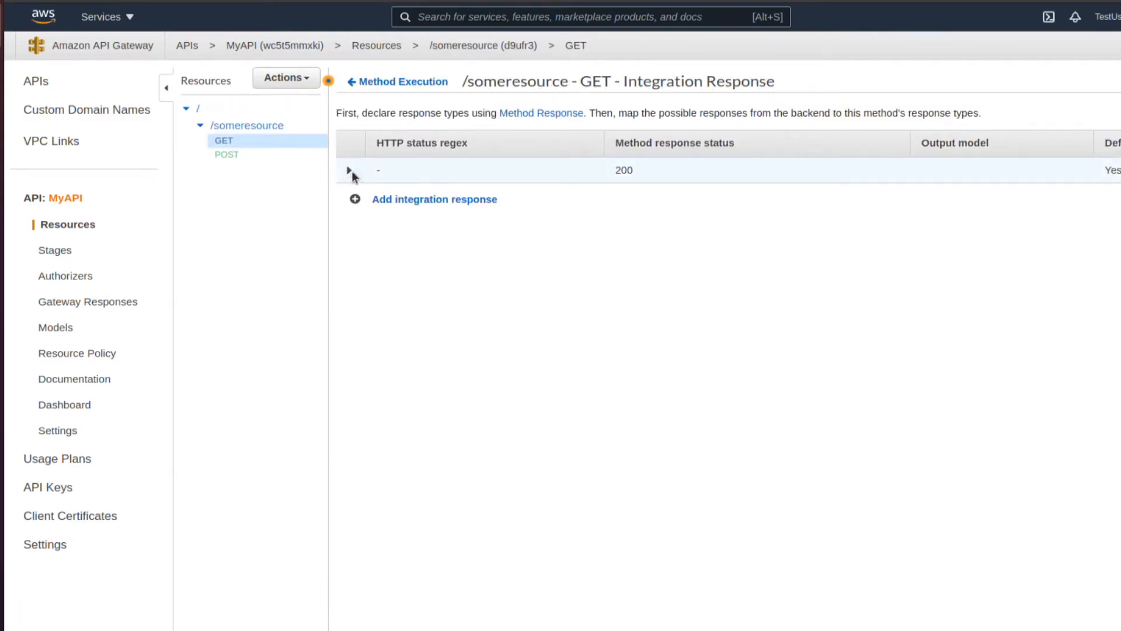
left_click(350, 170)
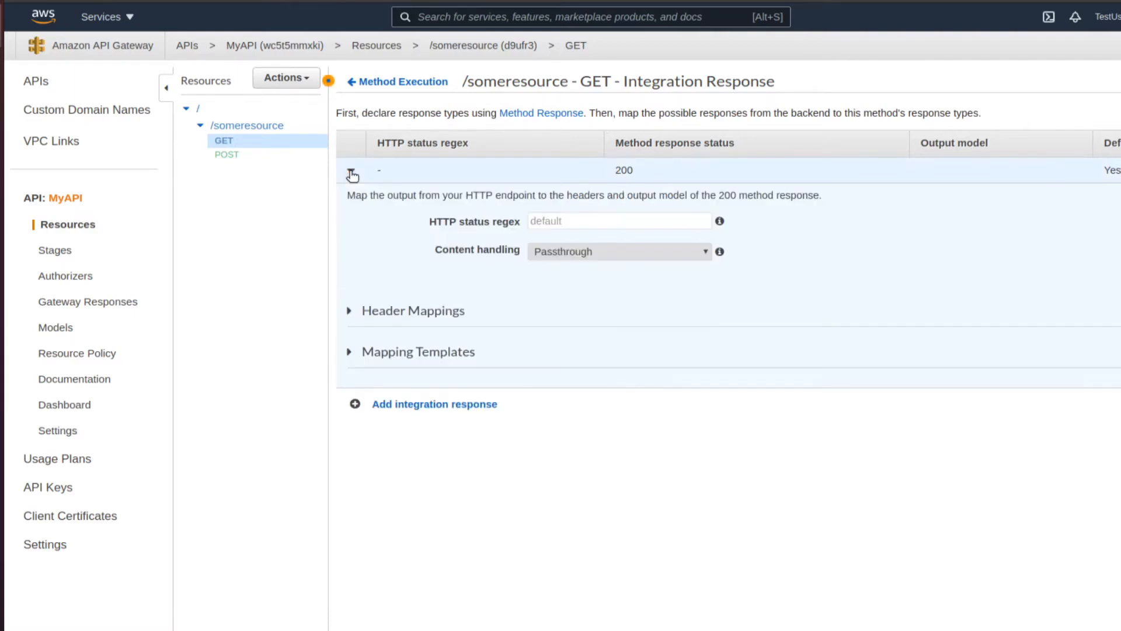
left_click(417, 353)
left_click(420, 420)
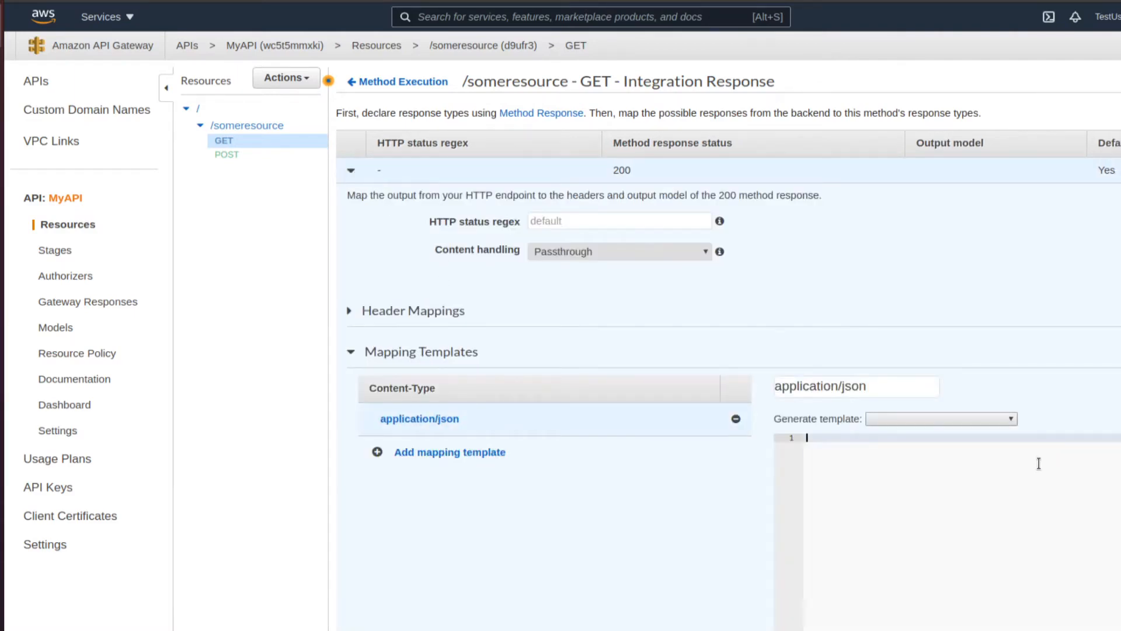
type("{")
key("Return")
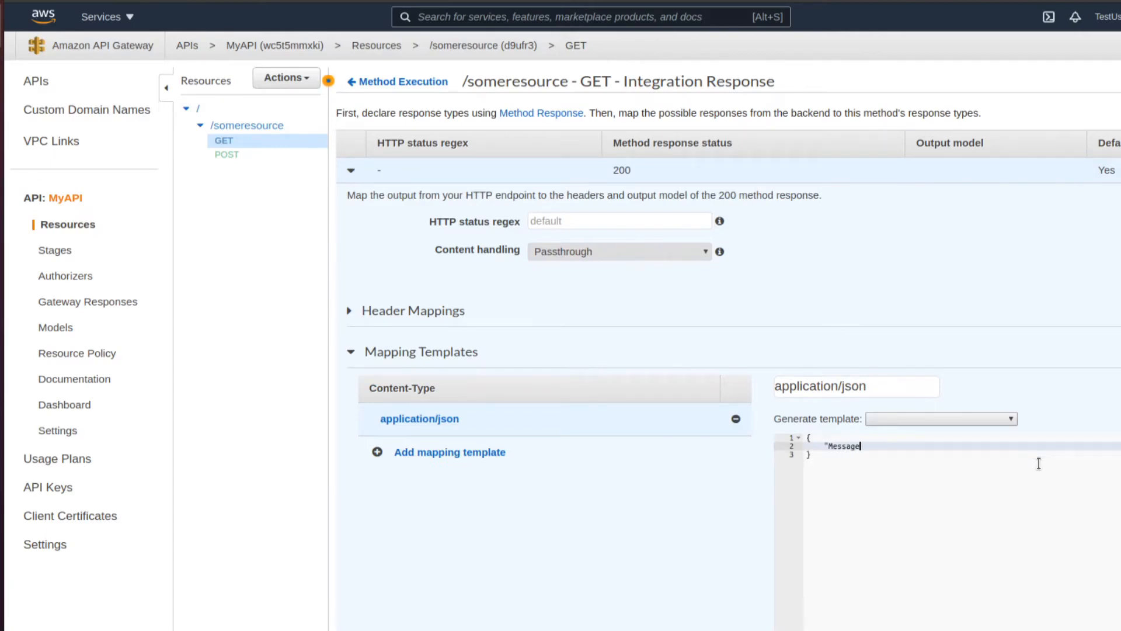
type("\"Message\"")
type(": \"Hellow WOrl")
type("\"")
scroll(993, 447, "down", 1)
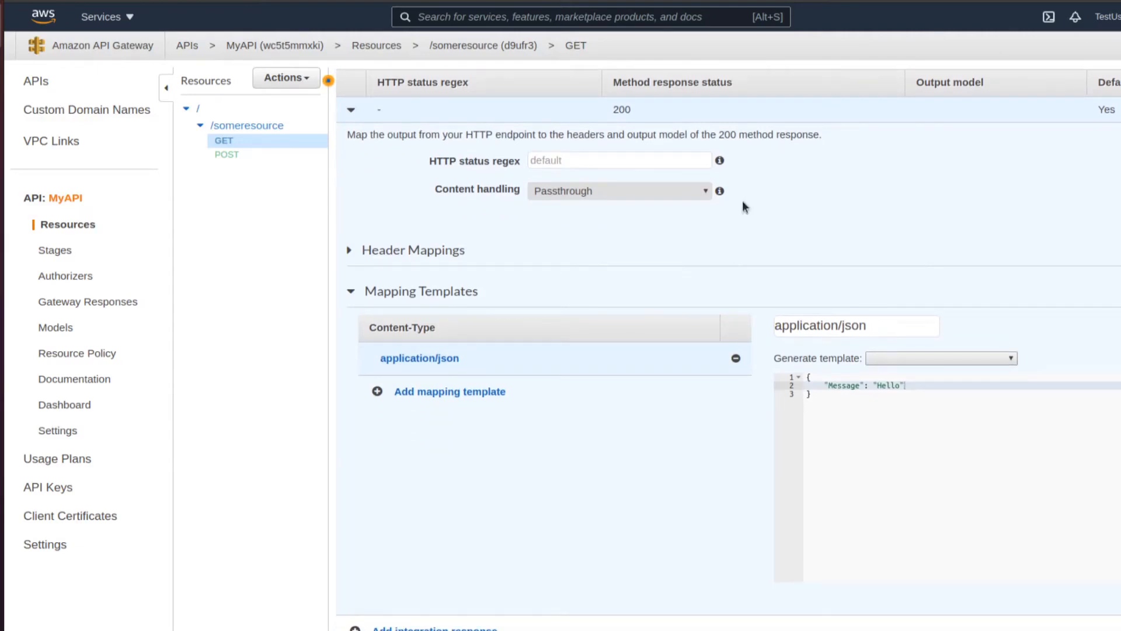
- Redeploy MyAPI to the existing v1 stage
left_click(276, 80)
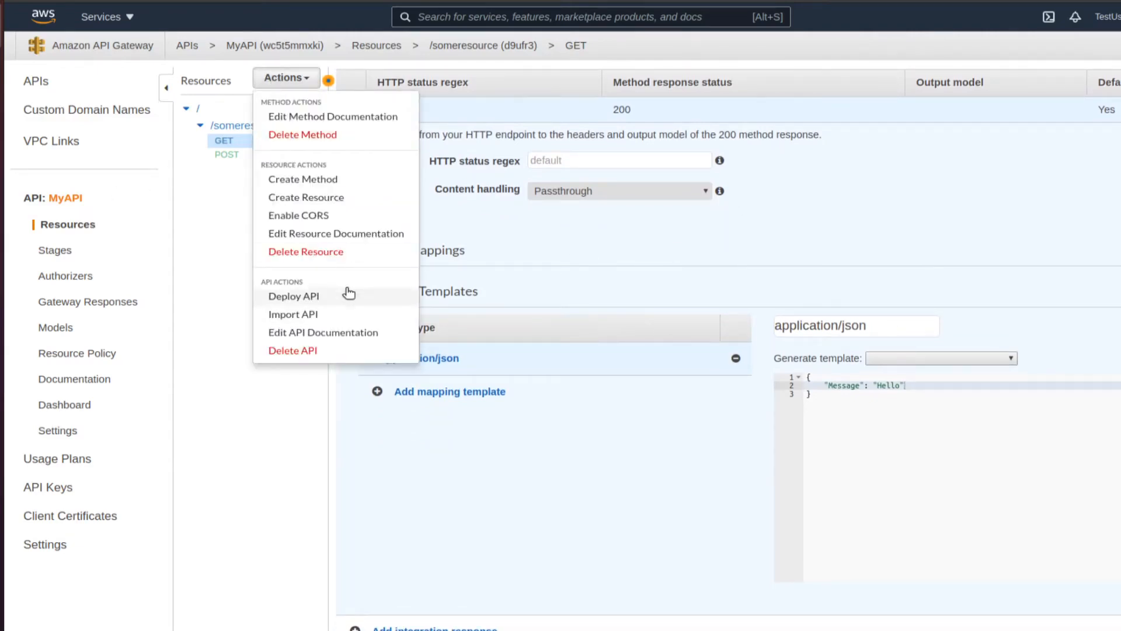
left_click(327, 298)
left_click(779, 146)
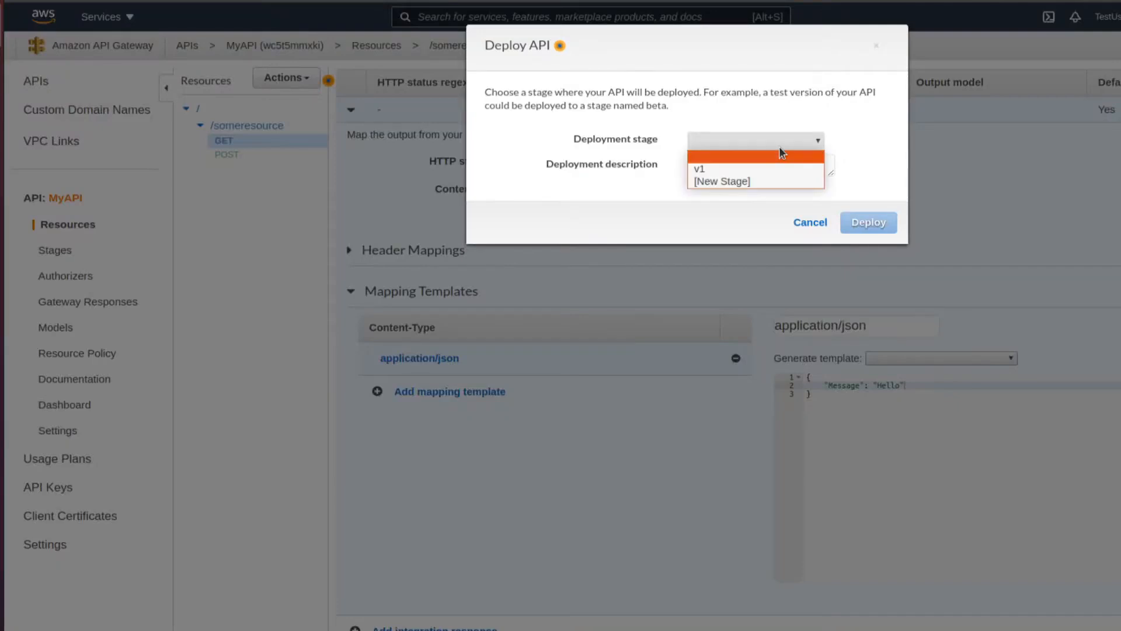
left_click(759, 166)
left_click(864, 222)
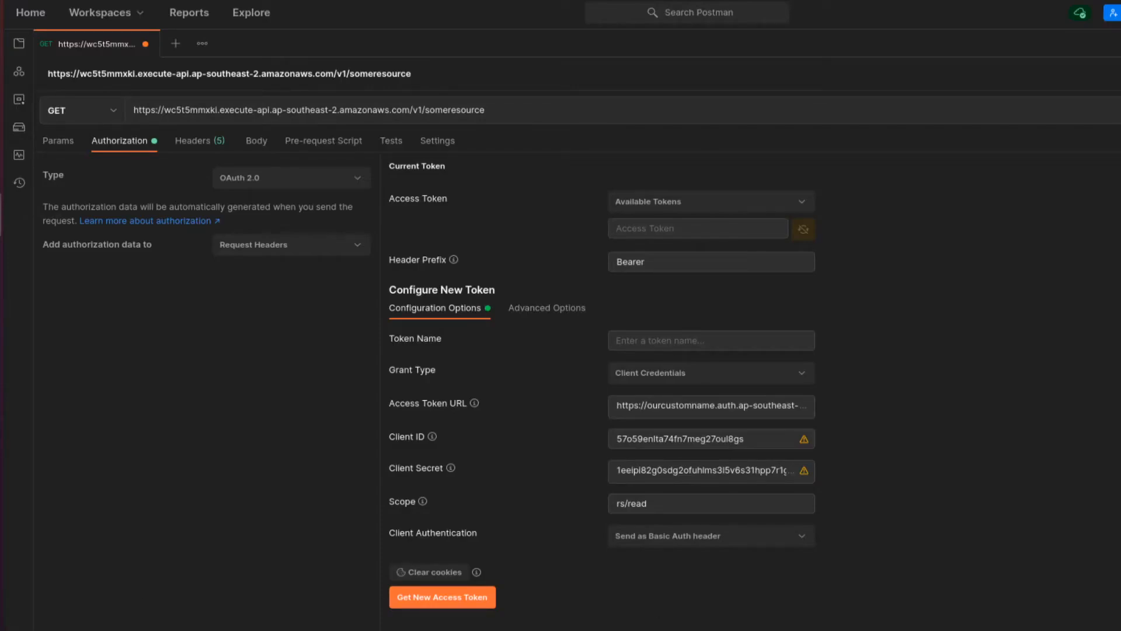
- Send the GET request to /someresource and see the 200 OK {"Message": "Hello"} response
key("ctrl+Return")
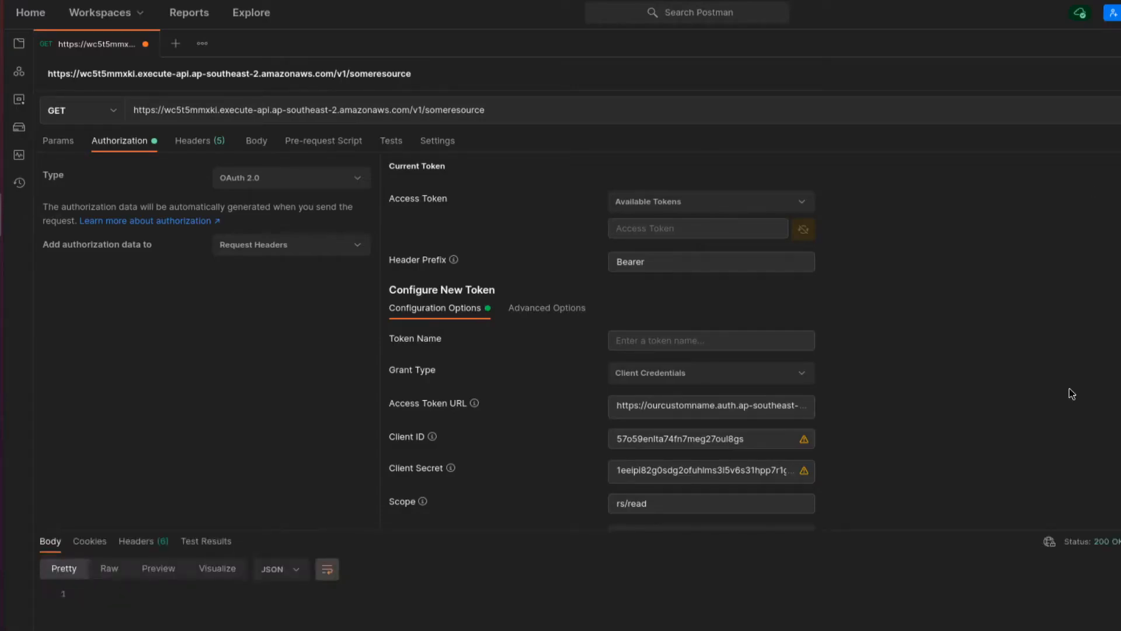
left_click_drag(934, 531, 942, 493)
key("ctrl+Return")
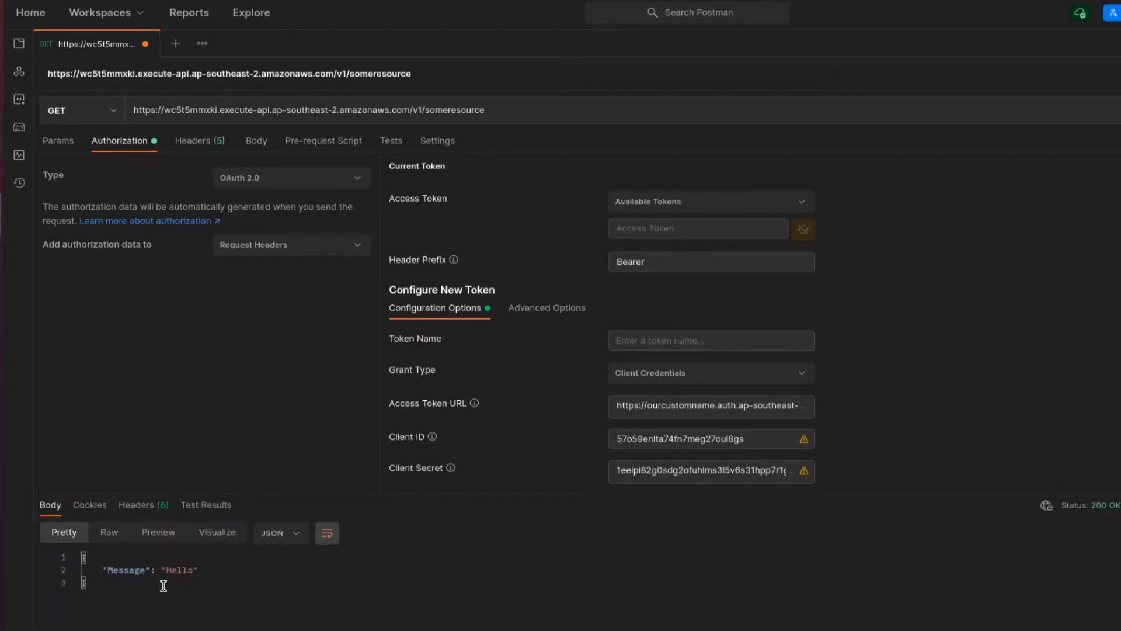
left_click(0, 21)
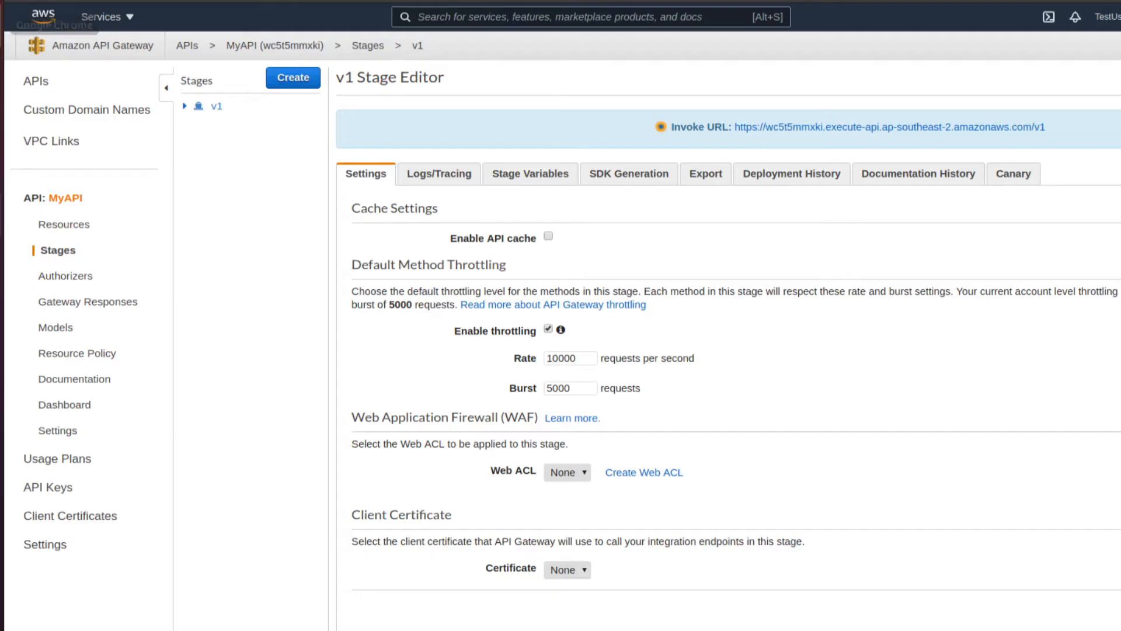
- Start a new Cognito authorizer named CognitoAuth that uses the oauth2userpool user pool
left_click(51, 277)
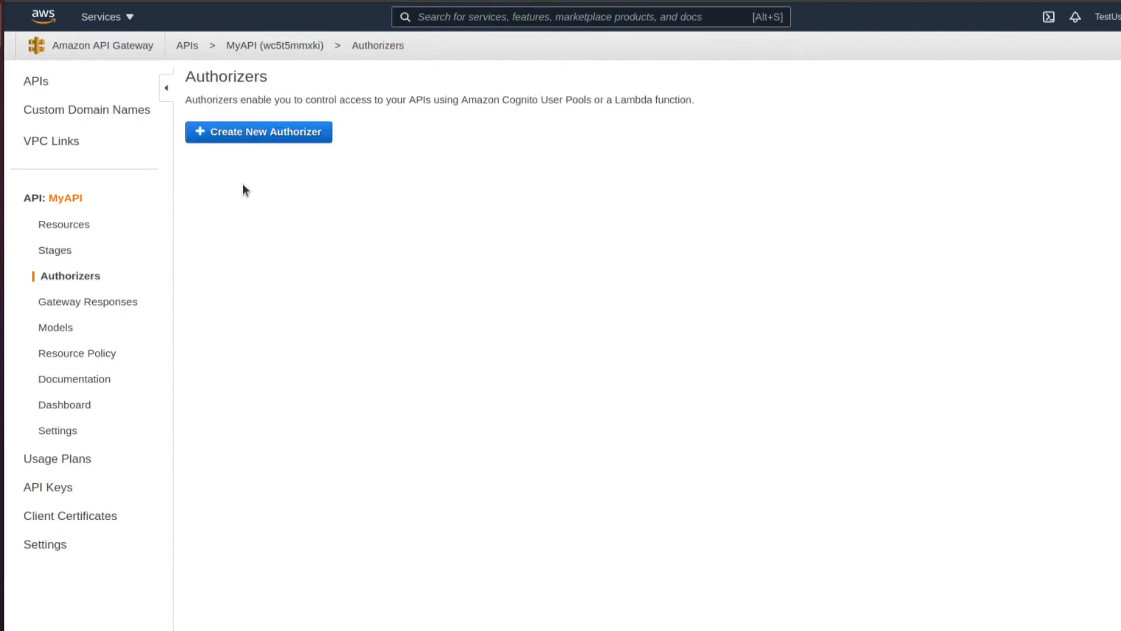
left_click(243, 137)
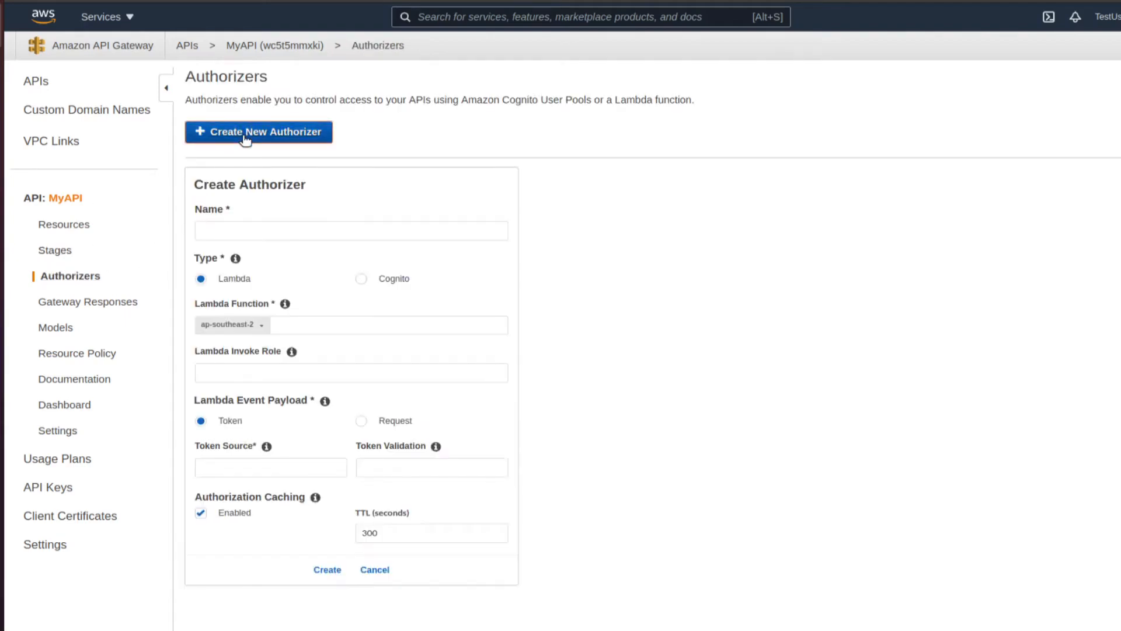
left_click(396, 277)
left_click(303, 227)
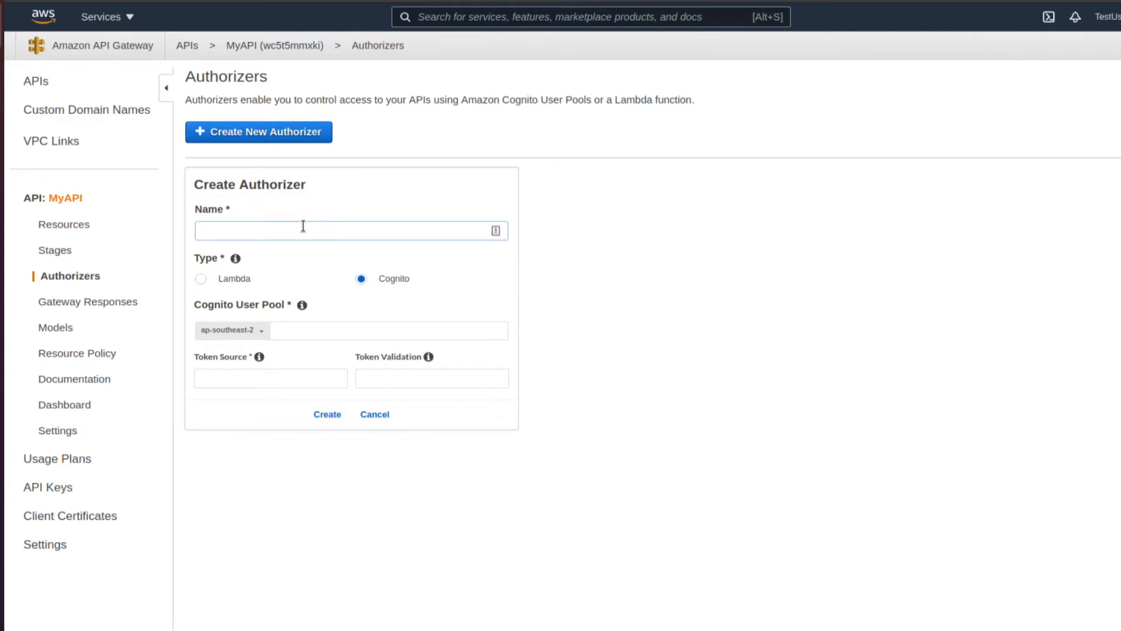
type("CognitoAuth")
left_click(310, 324)
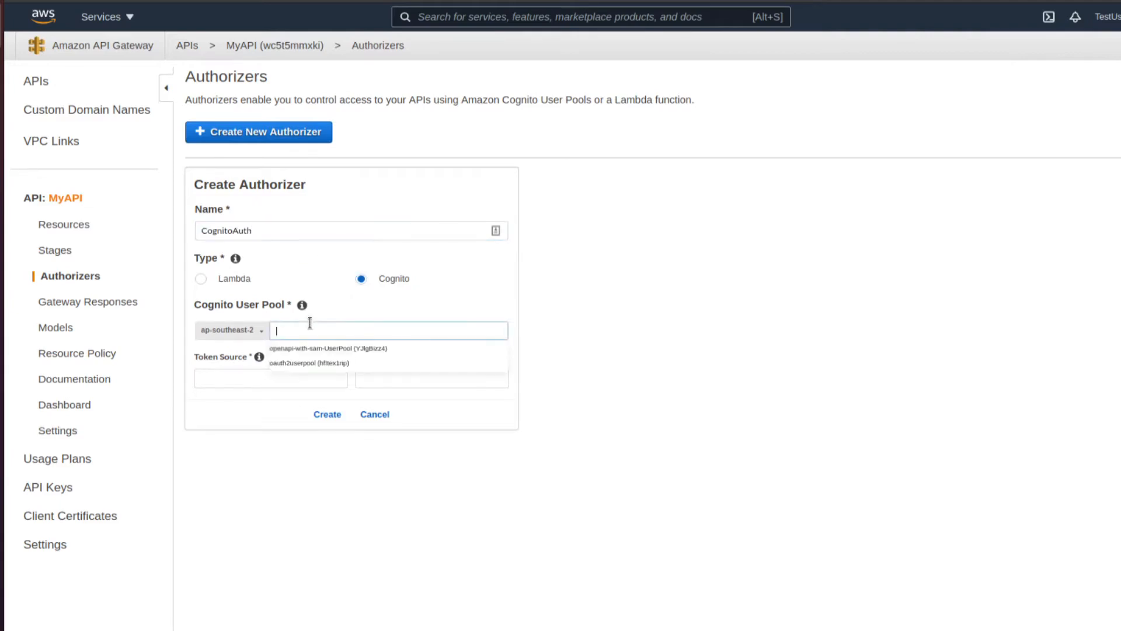
left_click(306, 363)
- Set the authorizer's token source to the Authorization header and create it
left_click(232, 374)
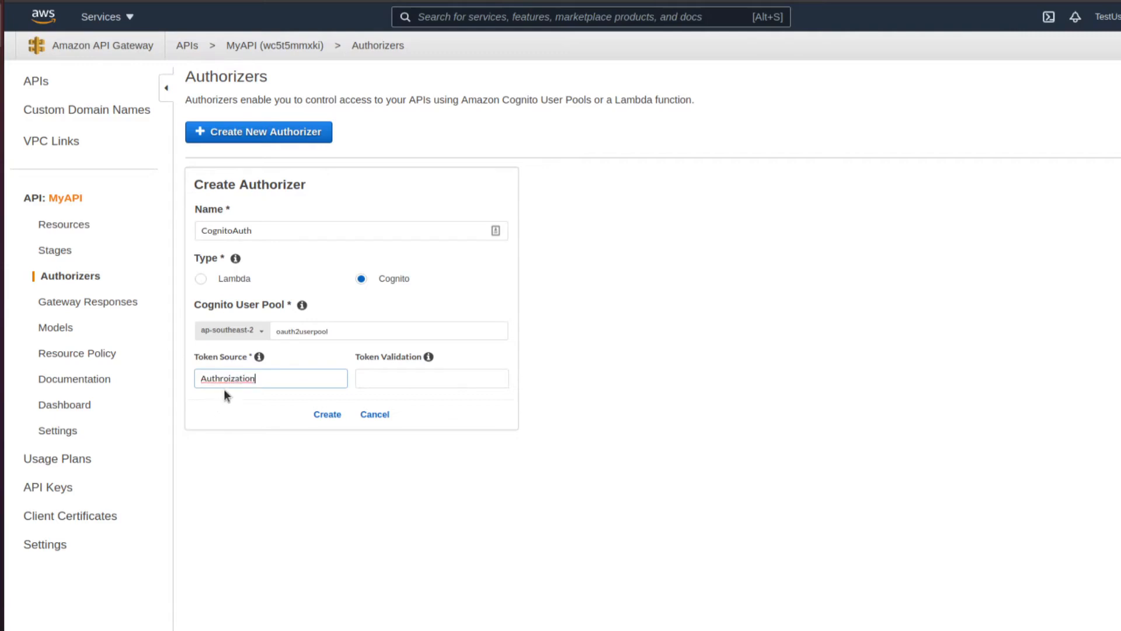
key("Left")
key("BackSpace")
key("Right")
type("r")
left_click(255, 430)
left_click(325, 416)
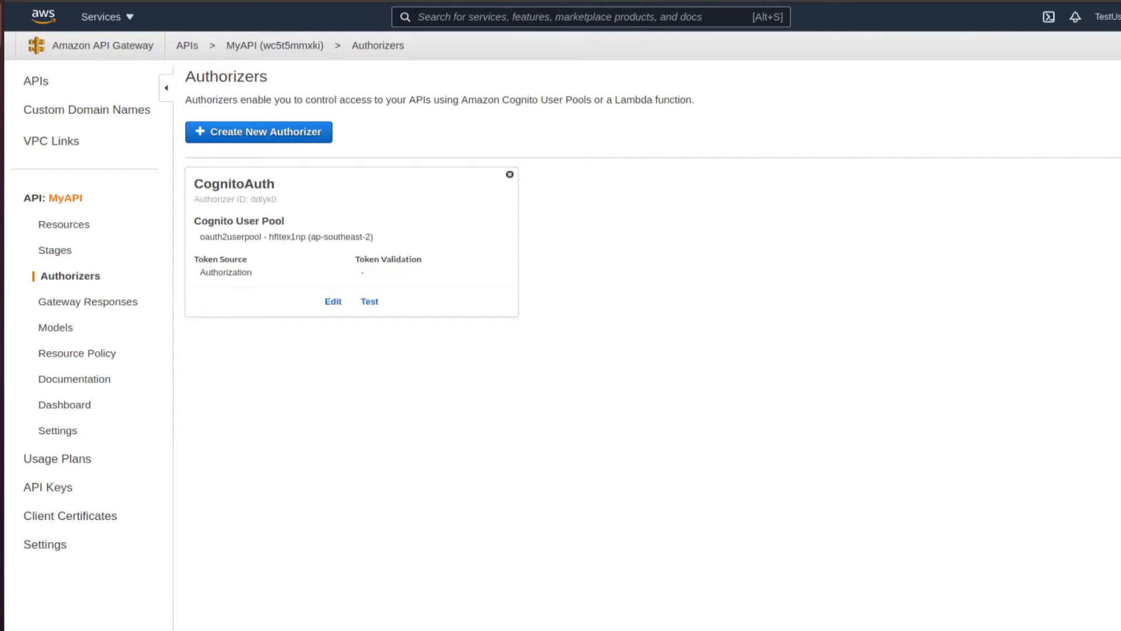
left_click(68, 224)
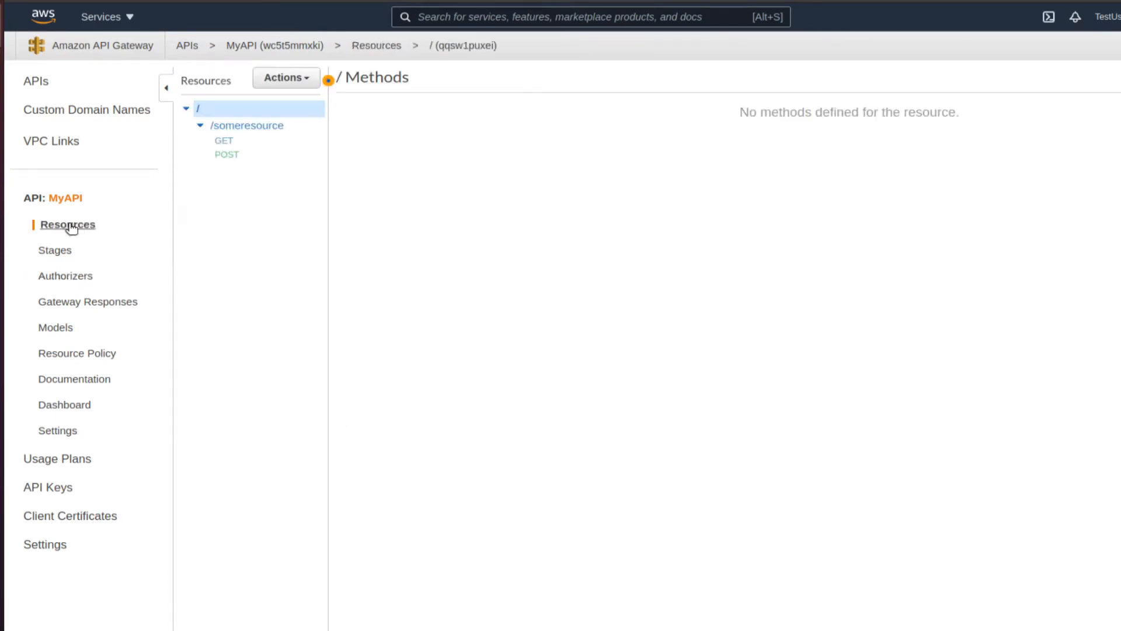
- Require the CognitoAuth authorizer with OAuth scope rs/read on the /someresource GET method
left_click(243, 142)
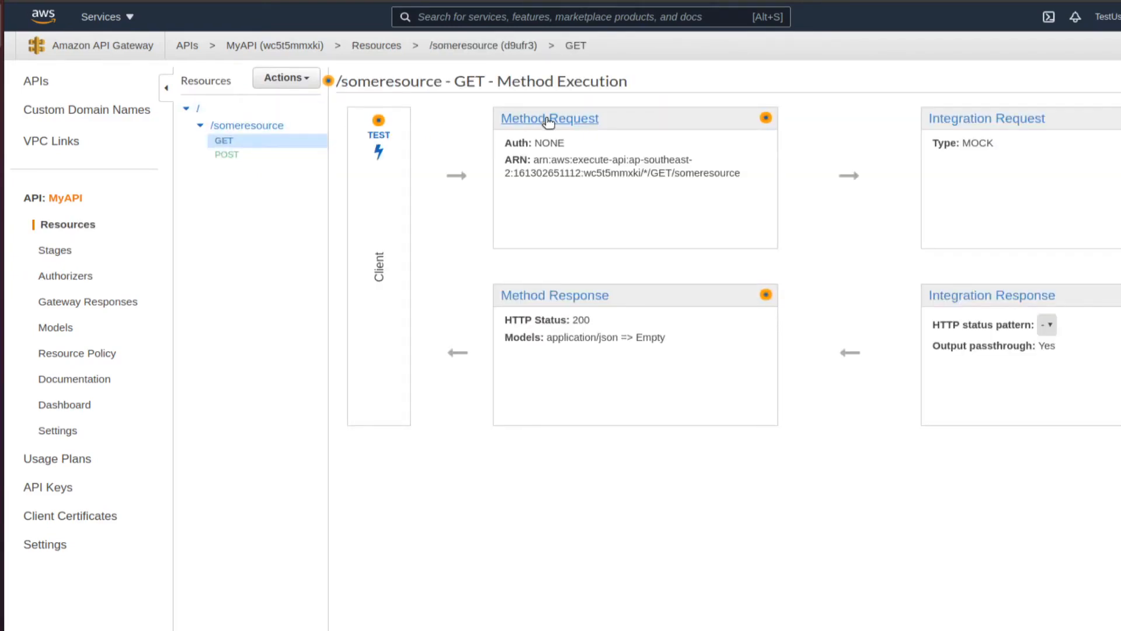
left_click(547, 120)
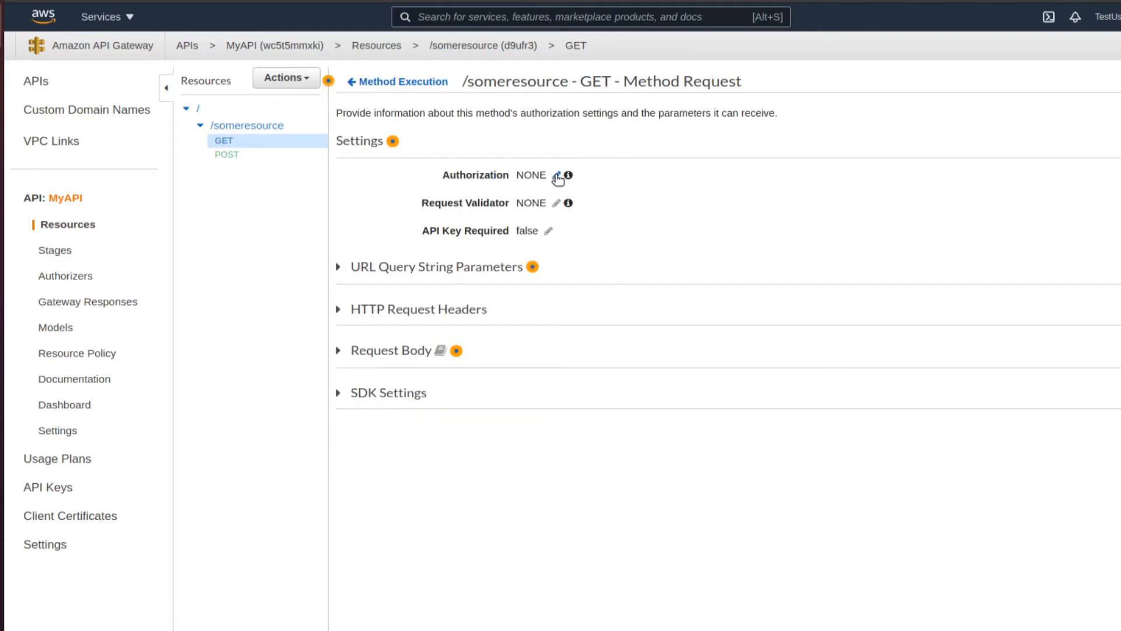
left_click(556, 176)
left_click(553, 176)
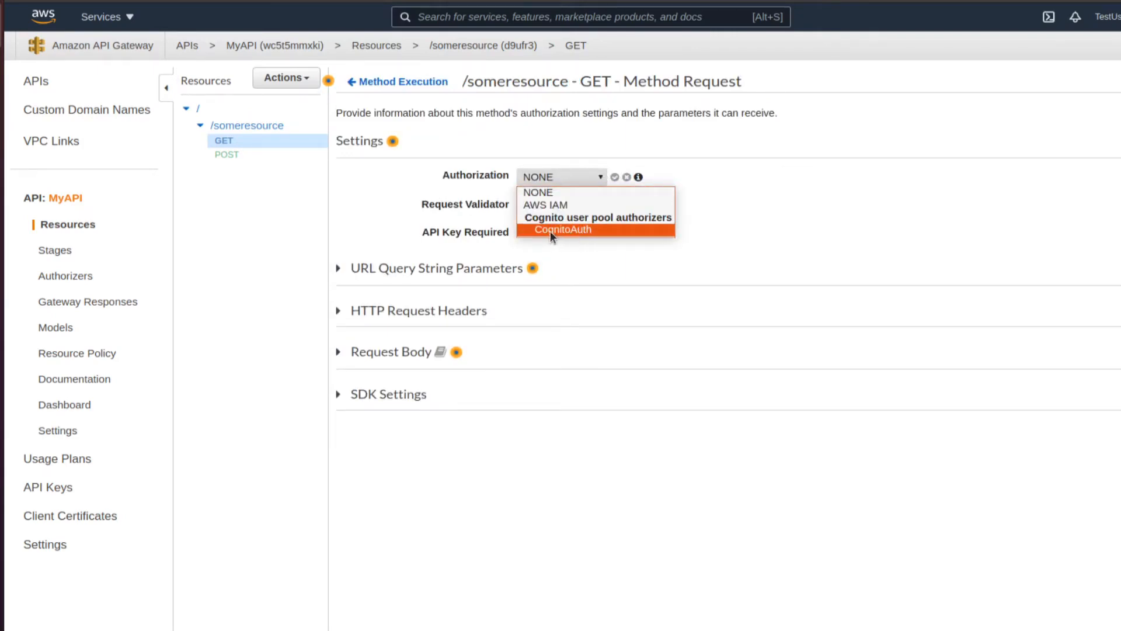
left_click(580, 228)
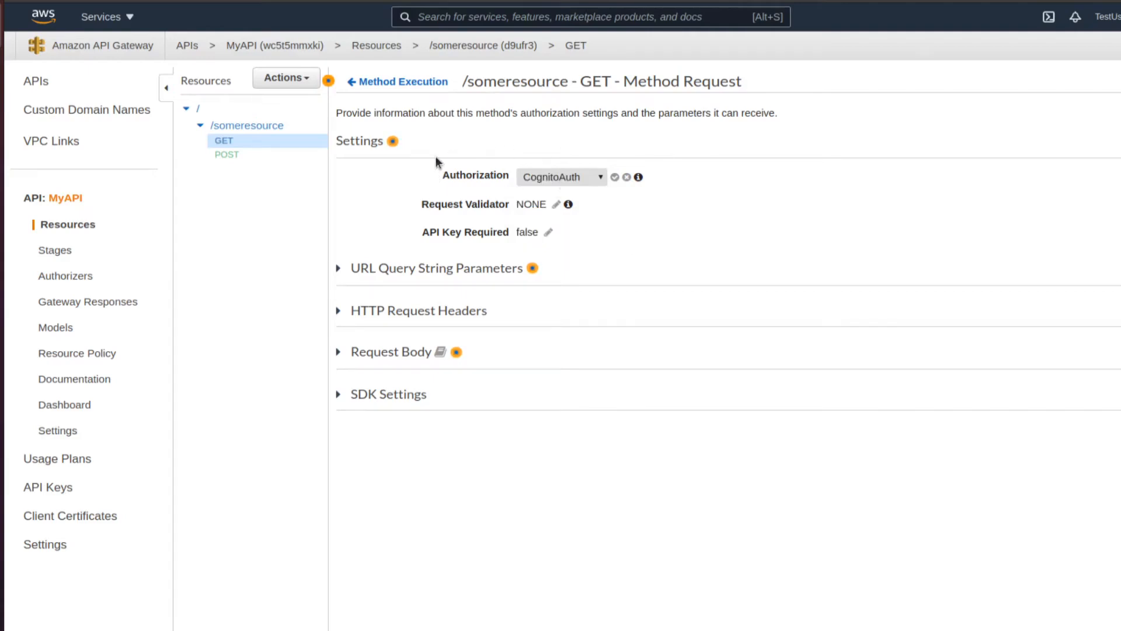
left_click(615, 177)
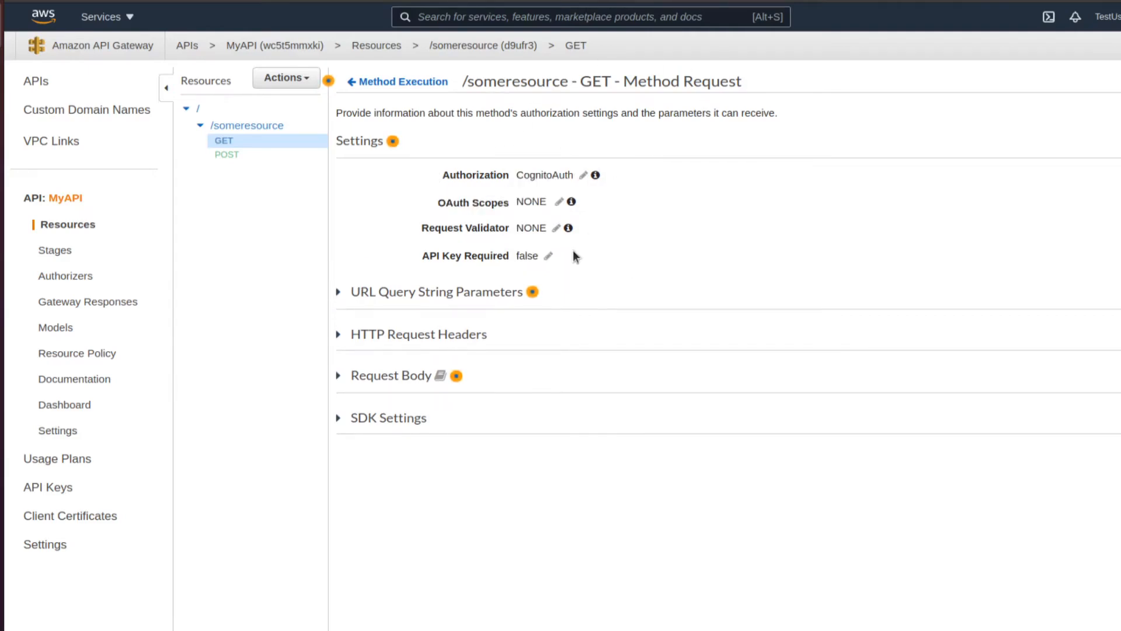
left_click(559, 202)
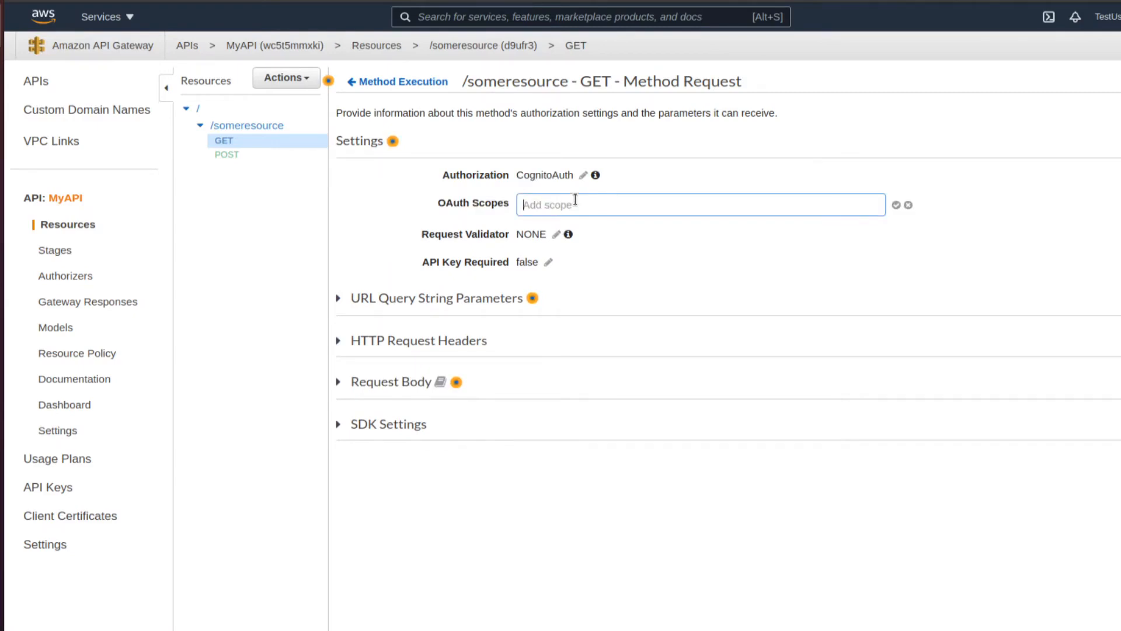
type("rs/read")
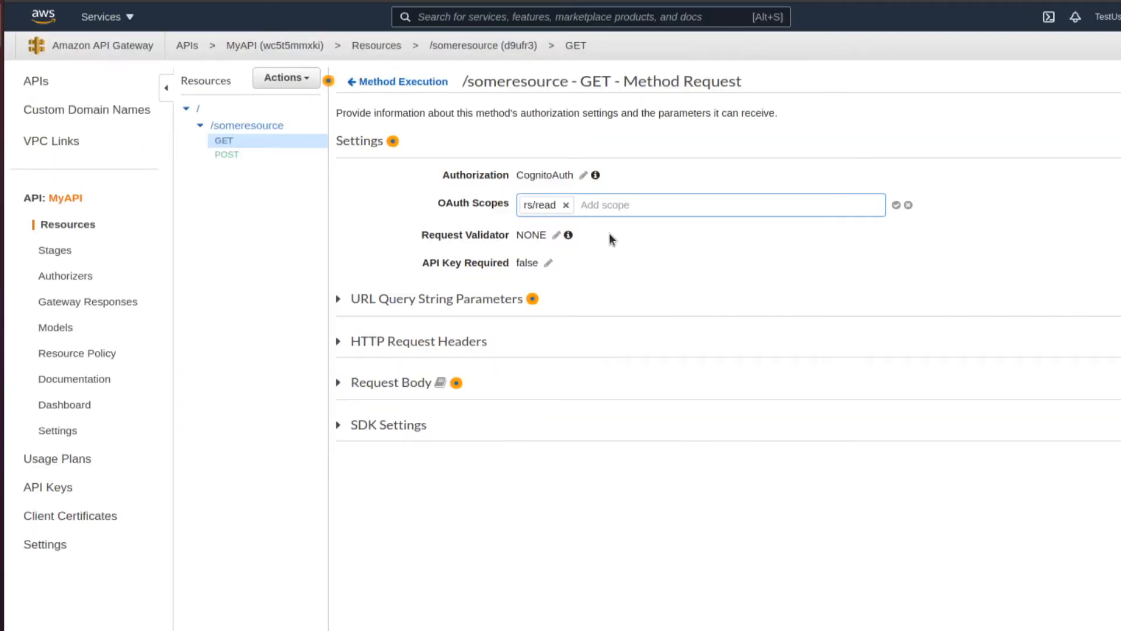
left_click(896, 205)
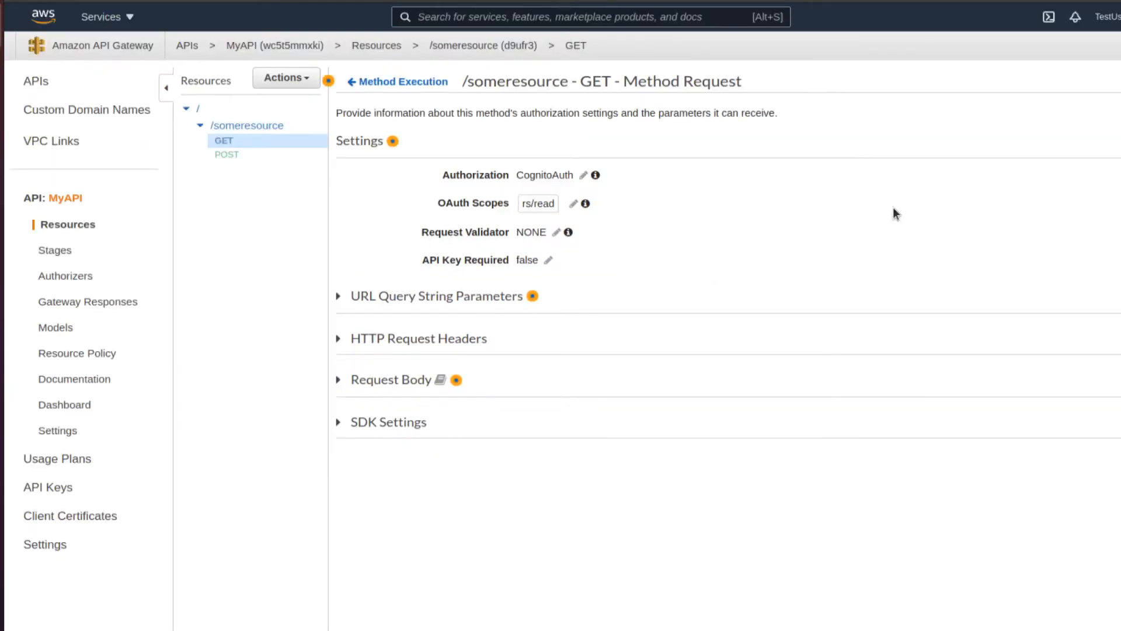
- Redeploy the API to the v1 stage
left_click(303, 78)
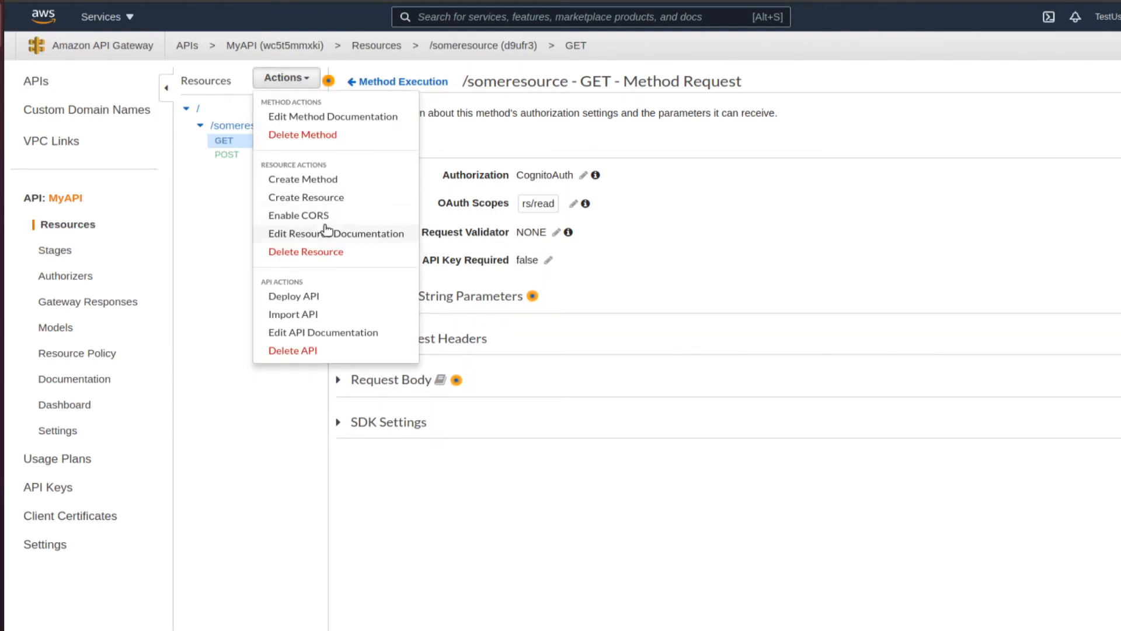
left_click(326, 296)
left_click(785, 138)
left_click(734, 168)
left_click(876, 224)
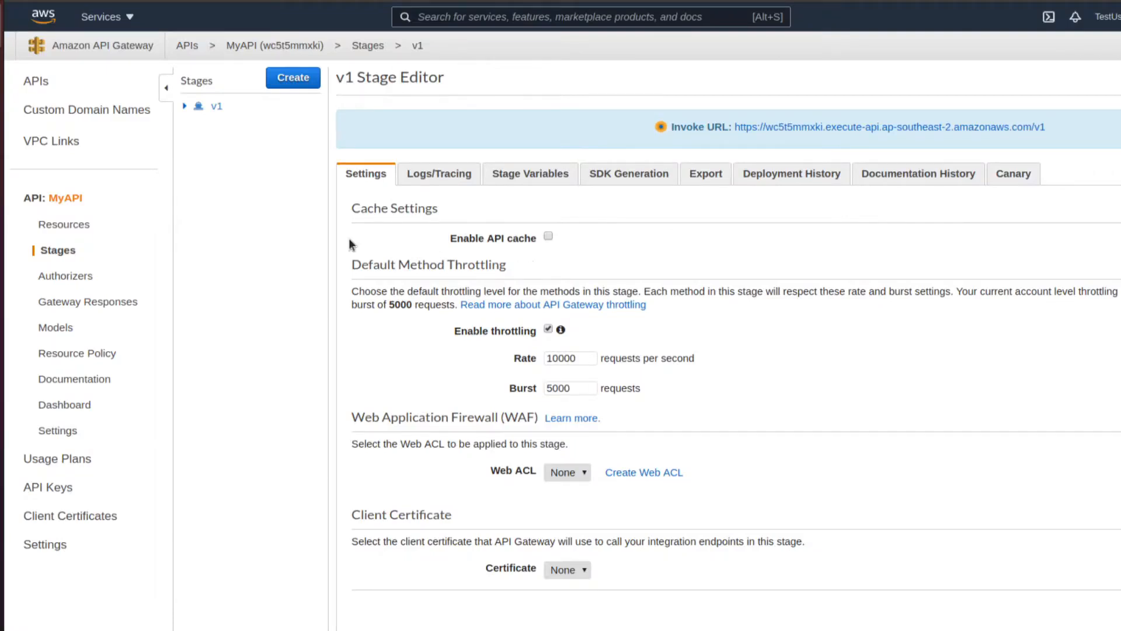
left_click(0, 220)
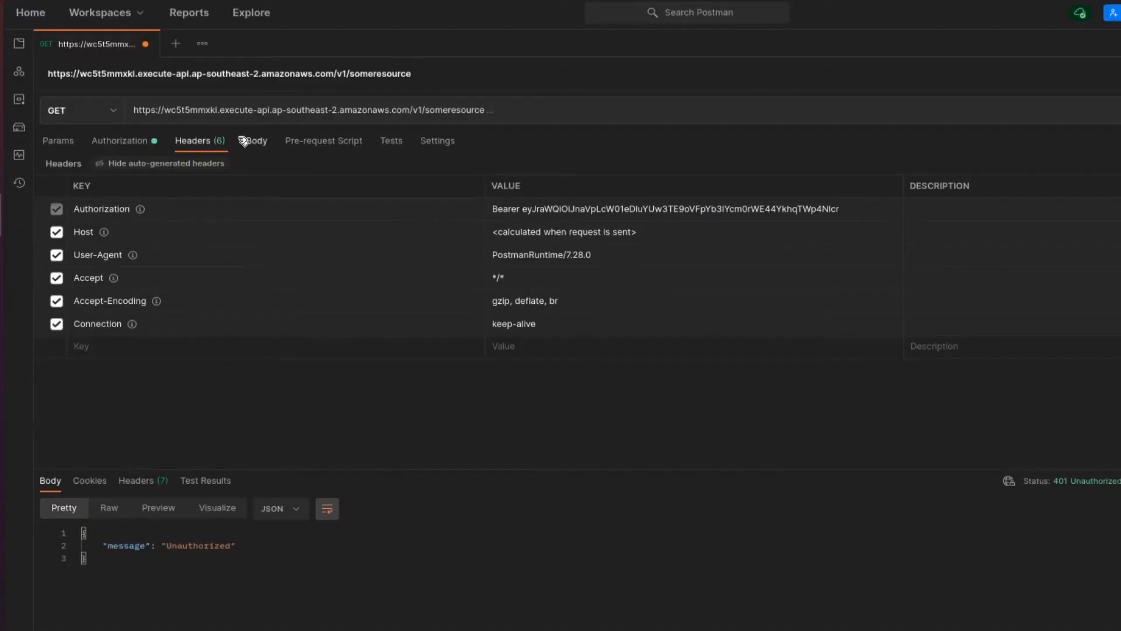
- Request a new access token from the request's OAuth 2.0 settings
left_click(132, 146)
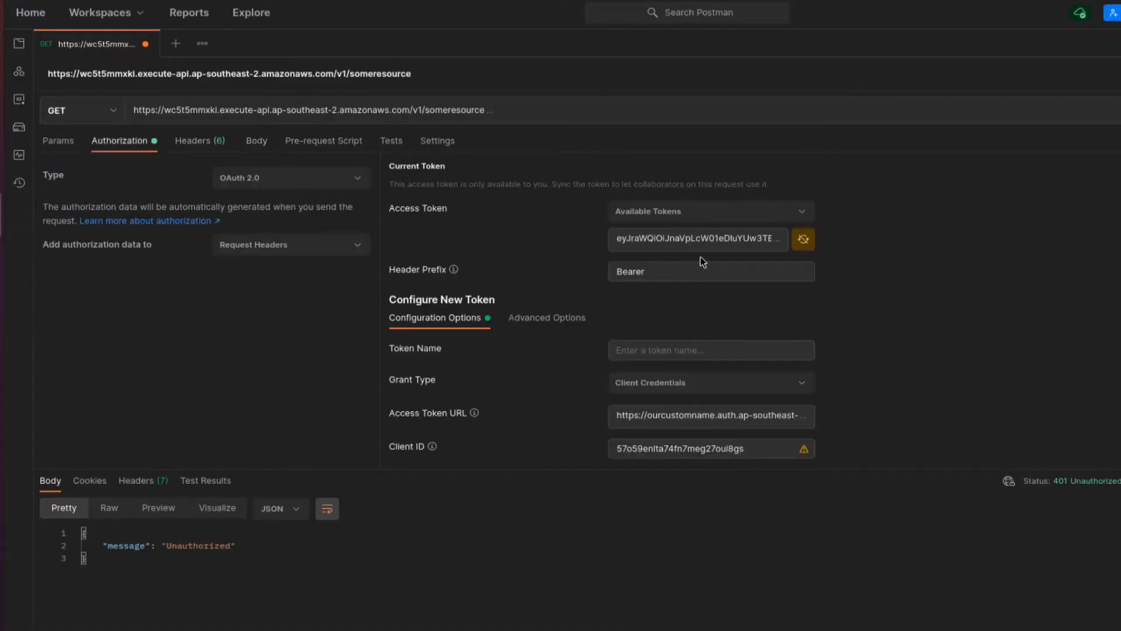
scroll(847, 337, "down", 3)
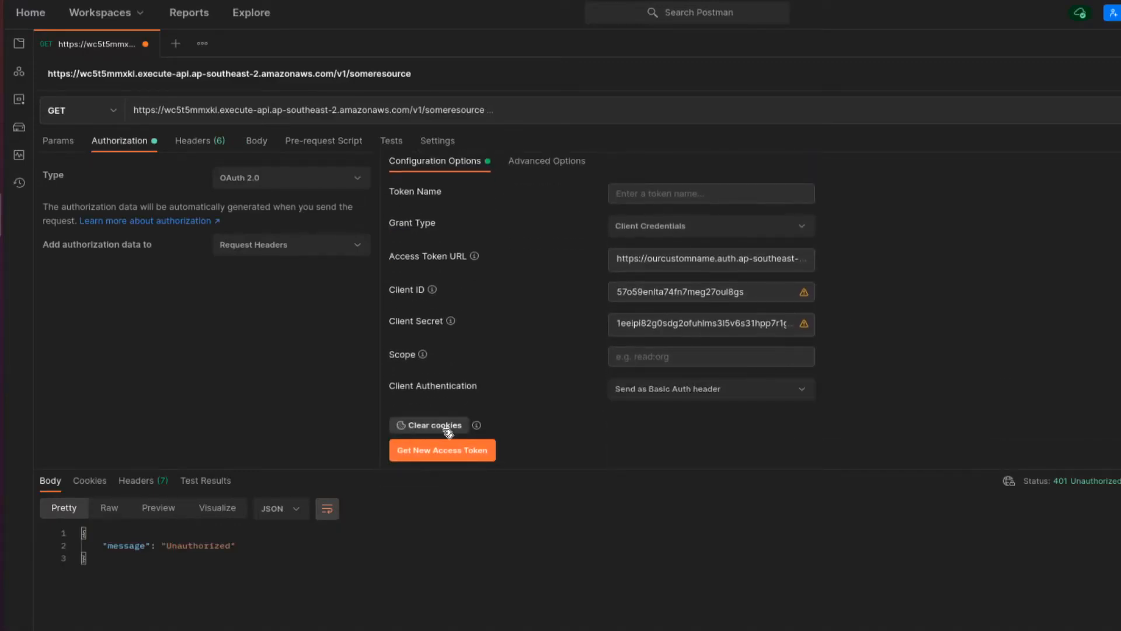
left_click(465, 452)
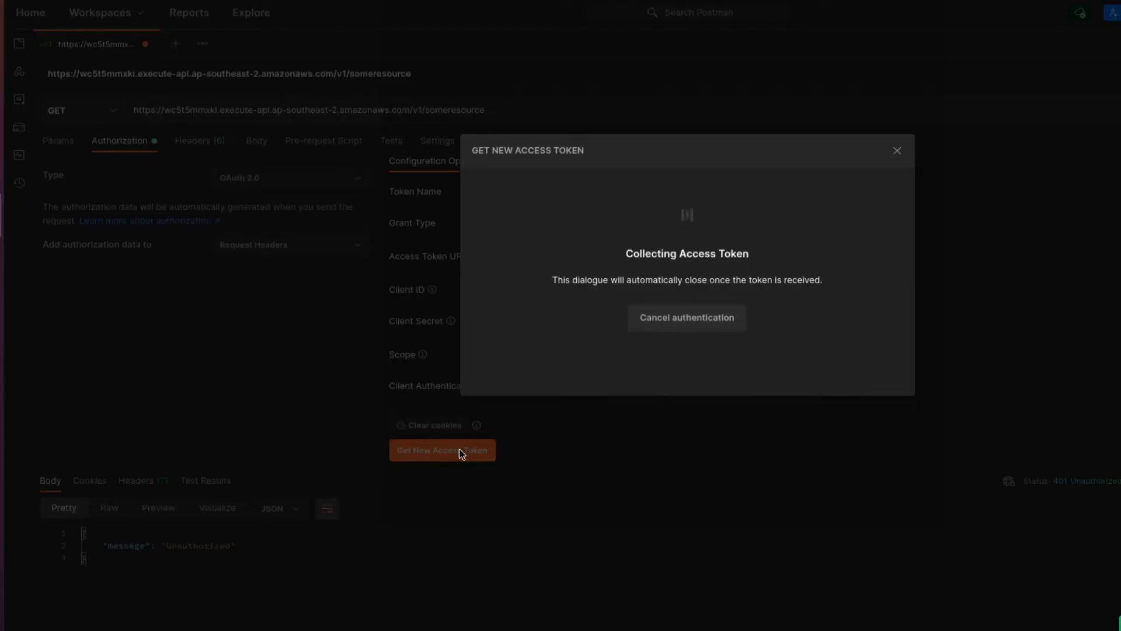
left_click(897, 151)
- Set the token scope to rs/read, fetch and apply a new Bearer token, and resend the GET request
left_click(666, 356)
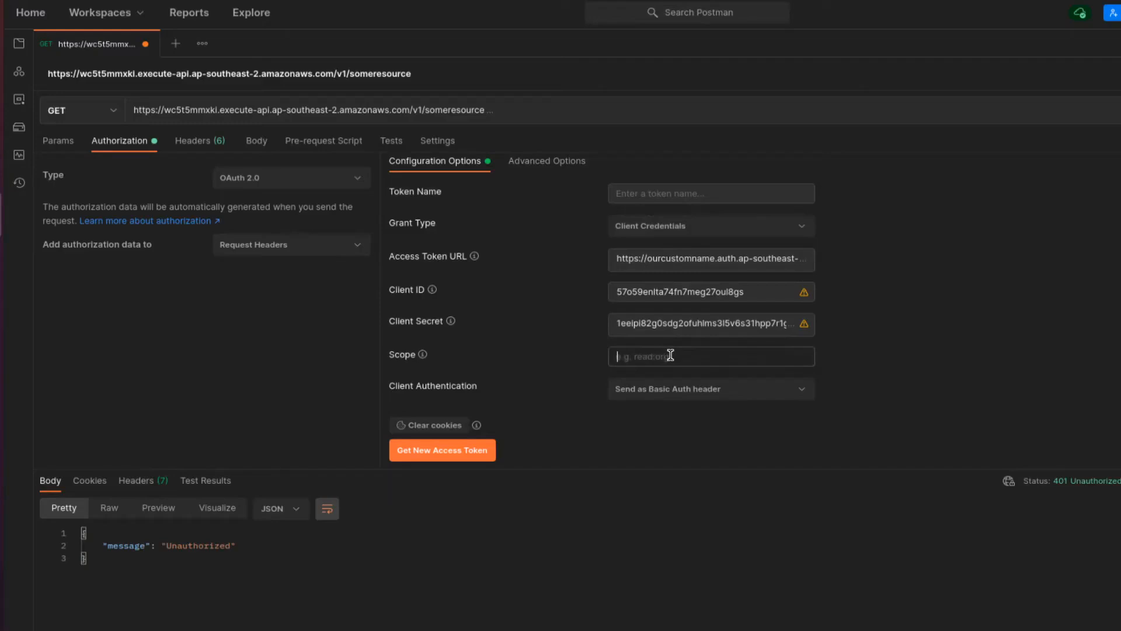
type("rs/read")
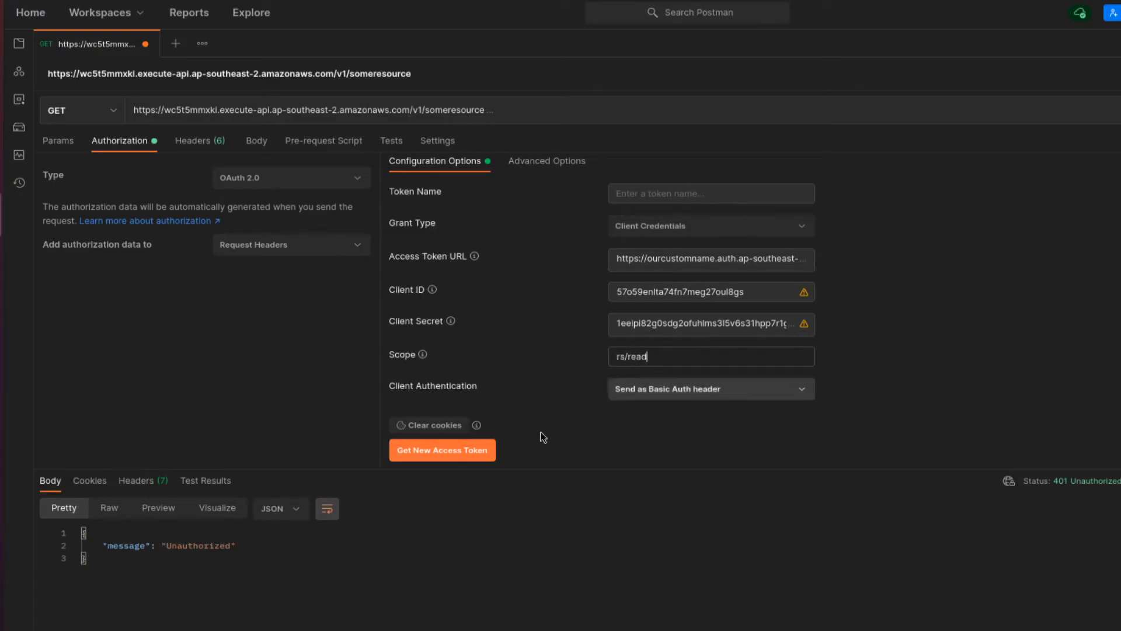
left_click(435, 450)
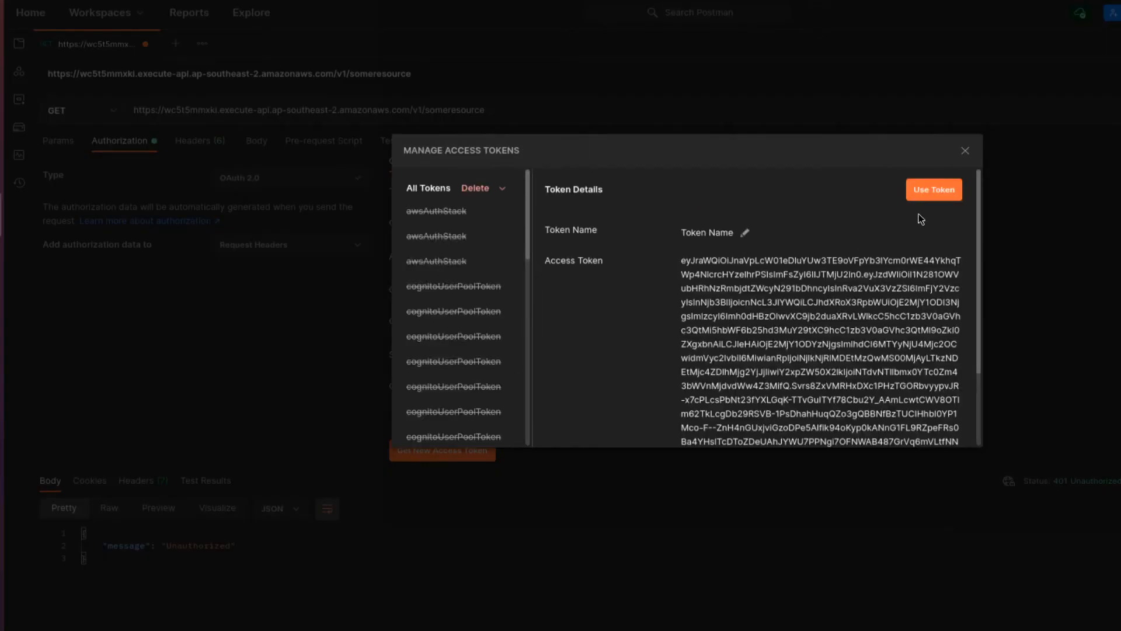
left_click(938, 190)
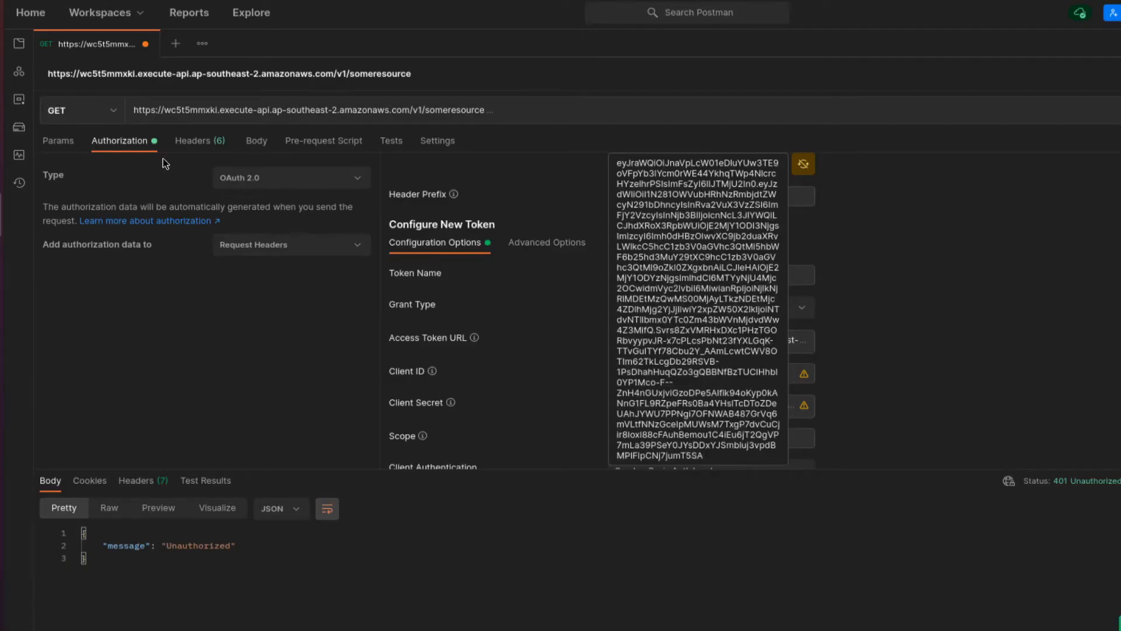
left_click(212, 145)
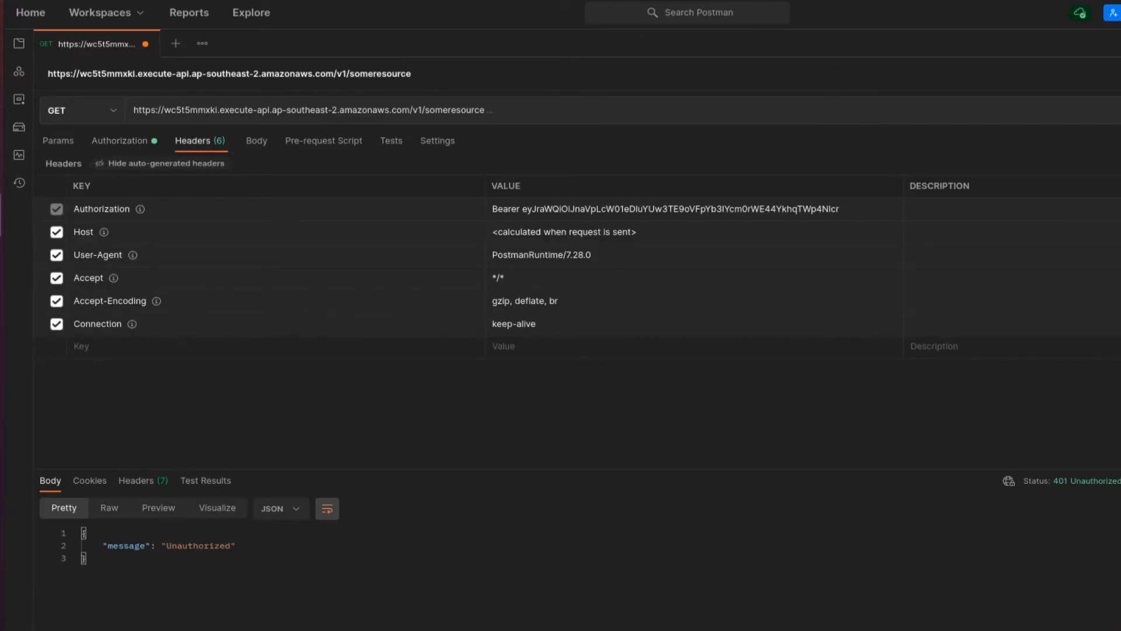
key("ctrl+Return")
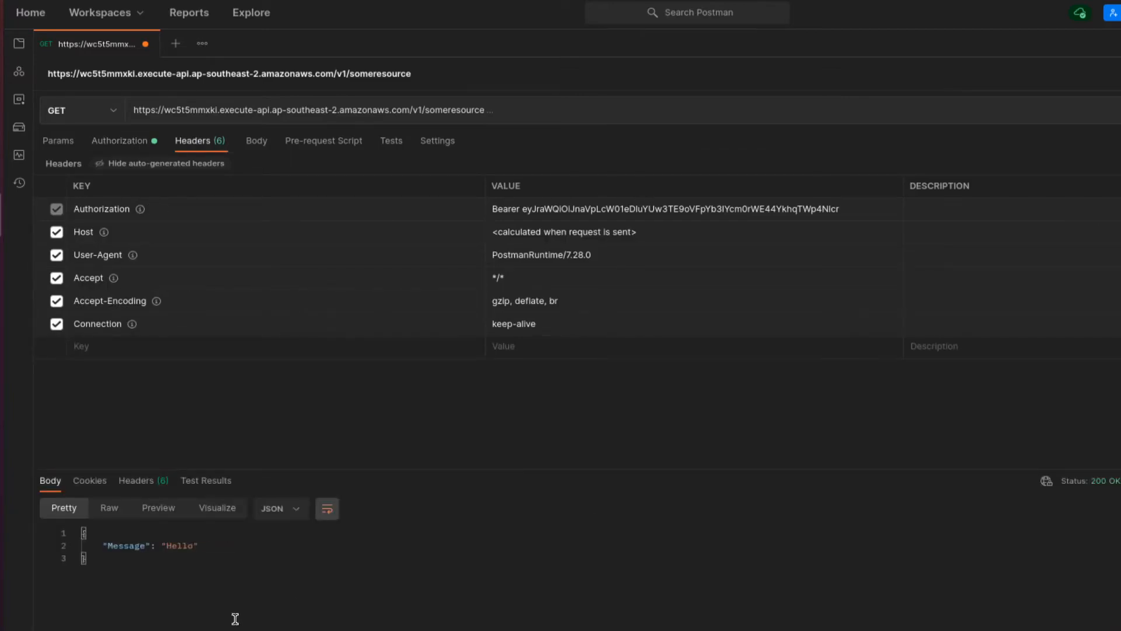
left_click(171, 545)
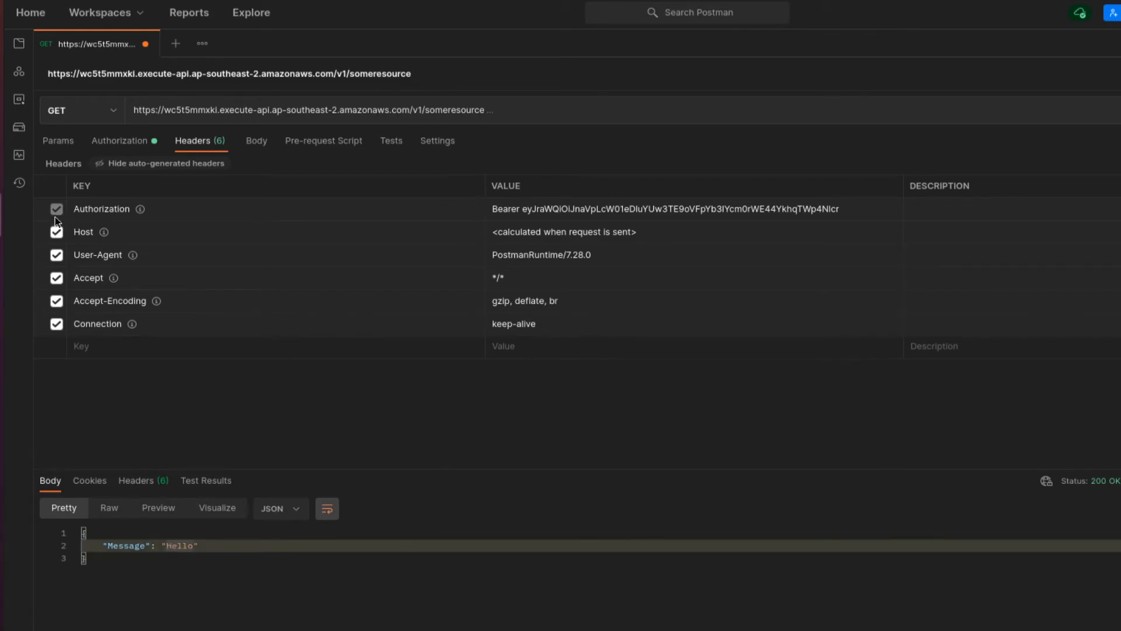
left_click(119, 141)
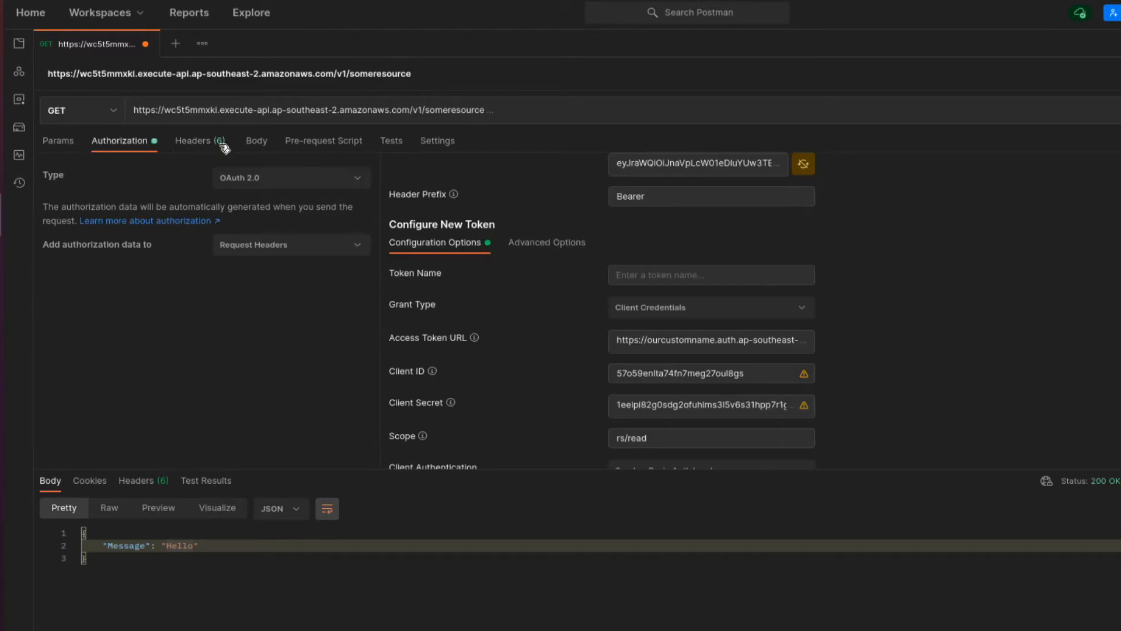
scroll(724, 215, "up", 2)
scroll(724, 219, "up", 2)
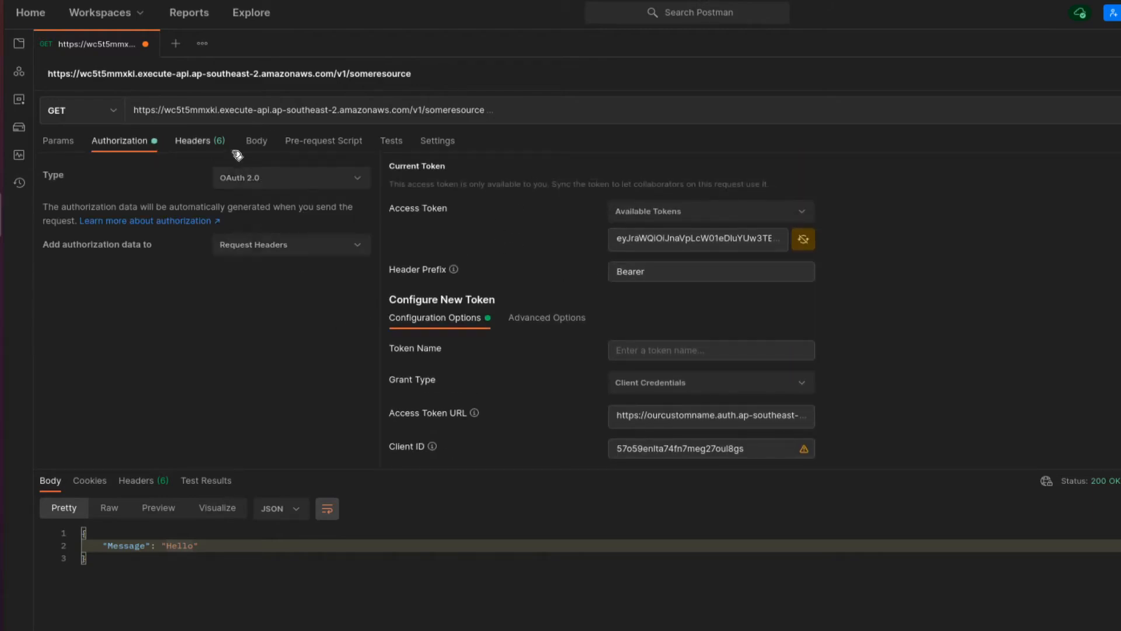
left_click(291, 246)
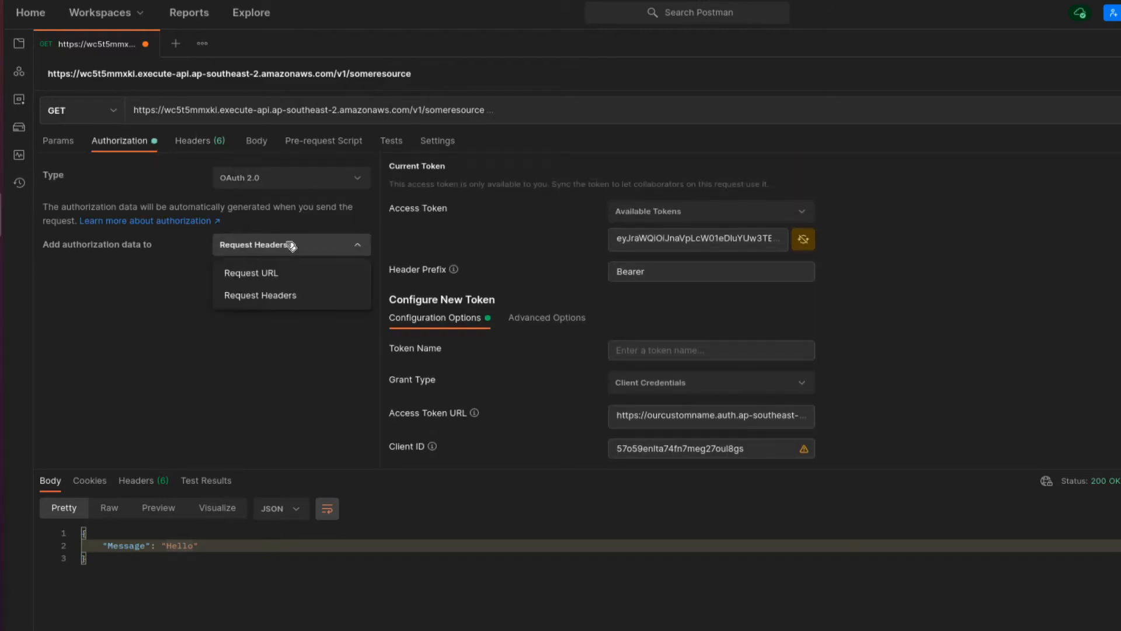
left_click(194, 141)
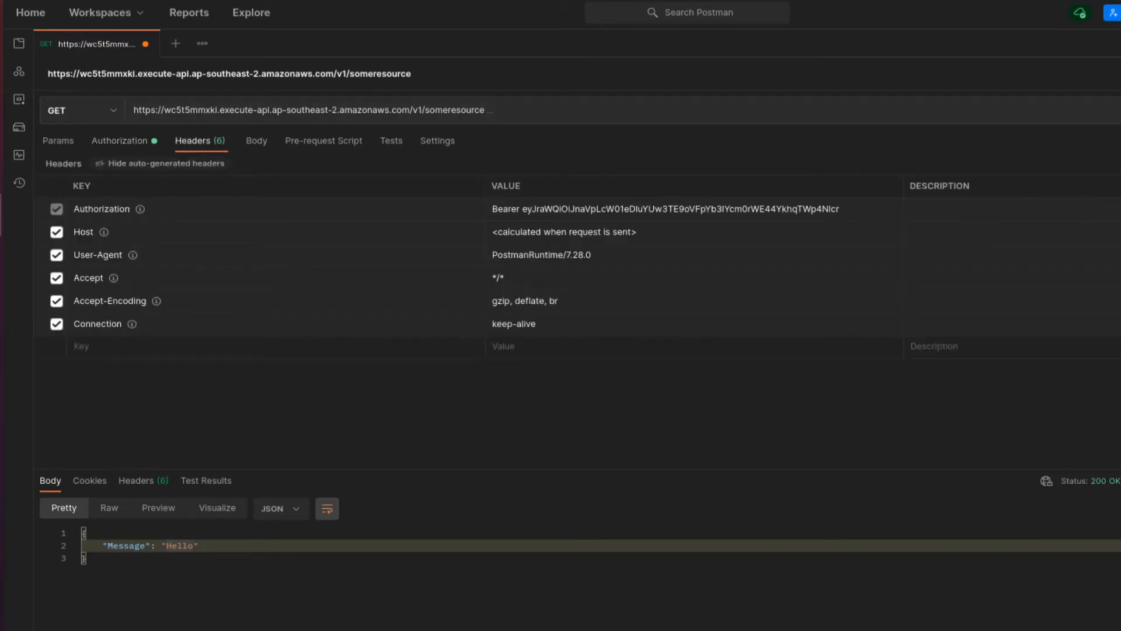
left_click(361, 186)
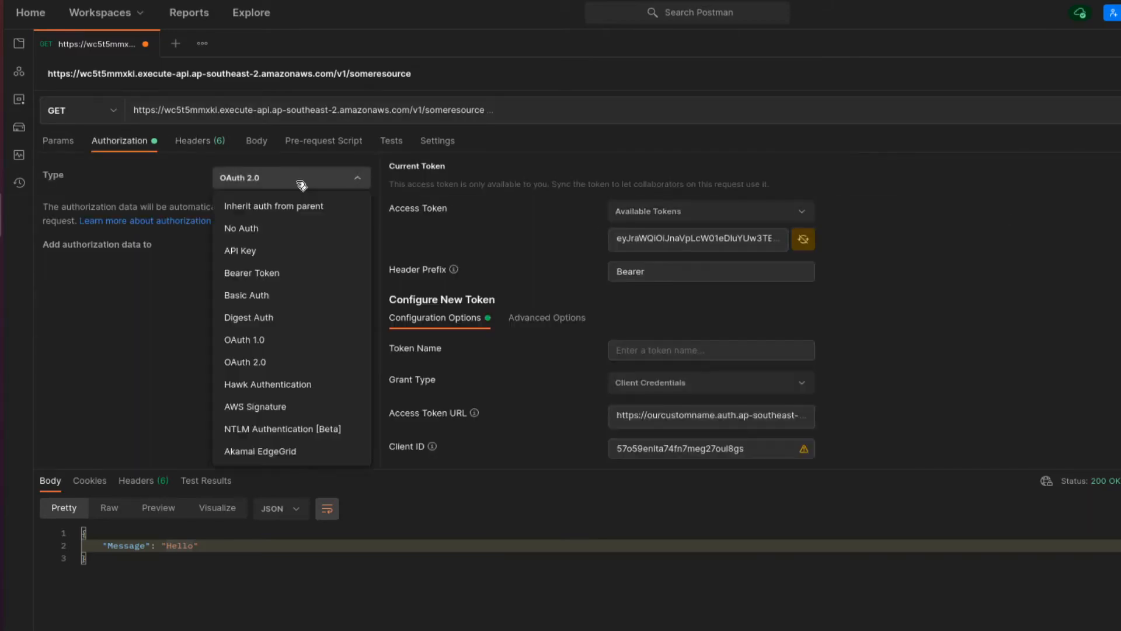
left_click(310, 228)
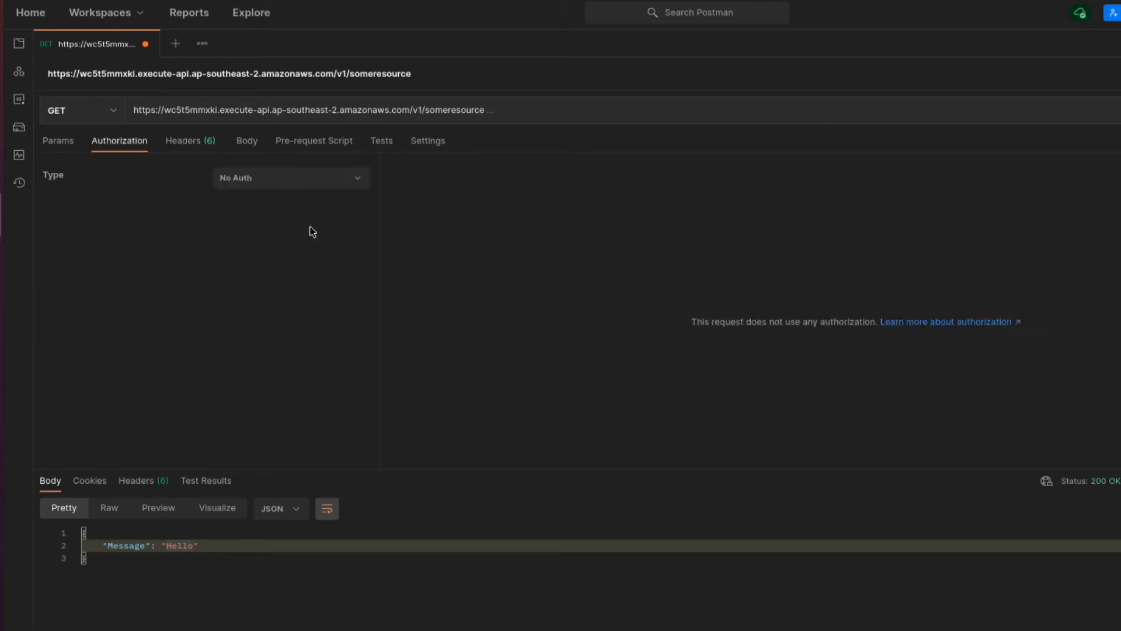
left_click(198, 142)
left_click(1118, 111)
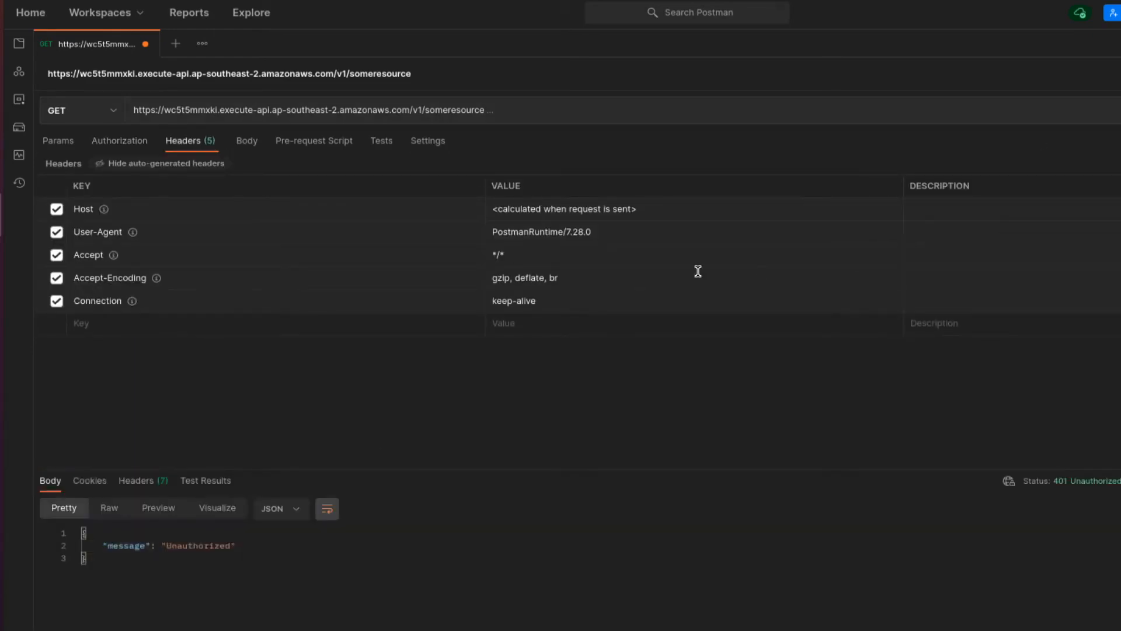
left_click(121, 141)
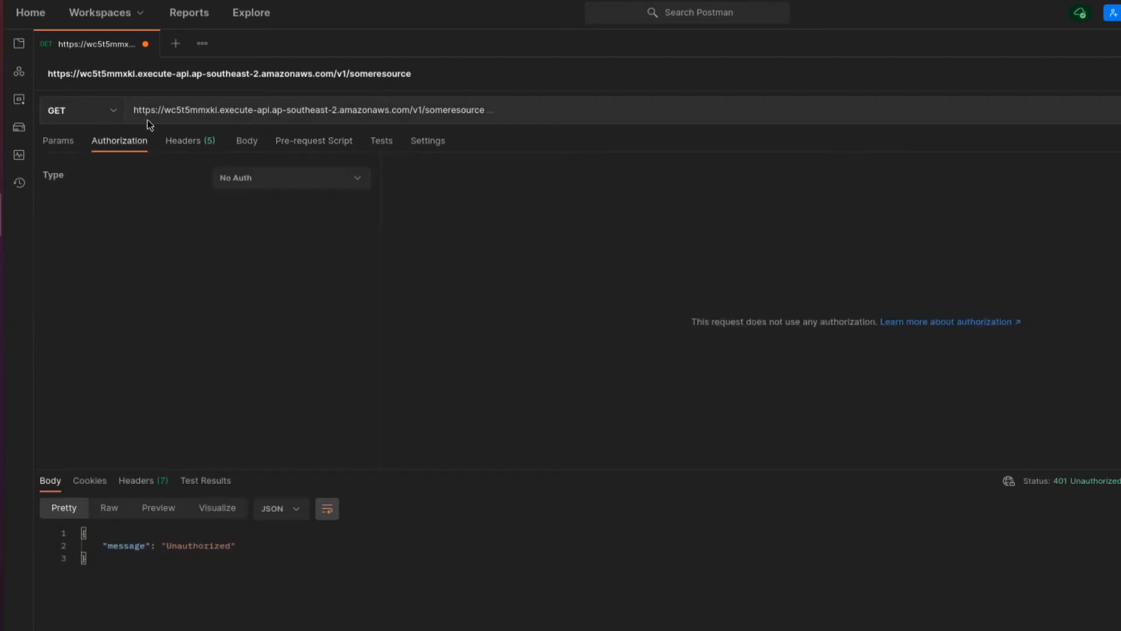
left_click(275, 178)
left_click(273, 368)
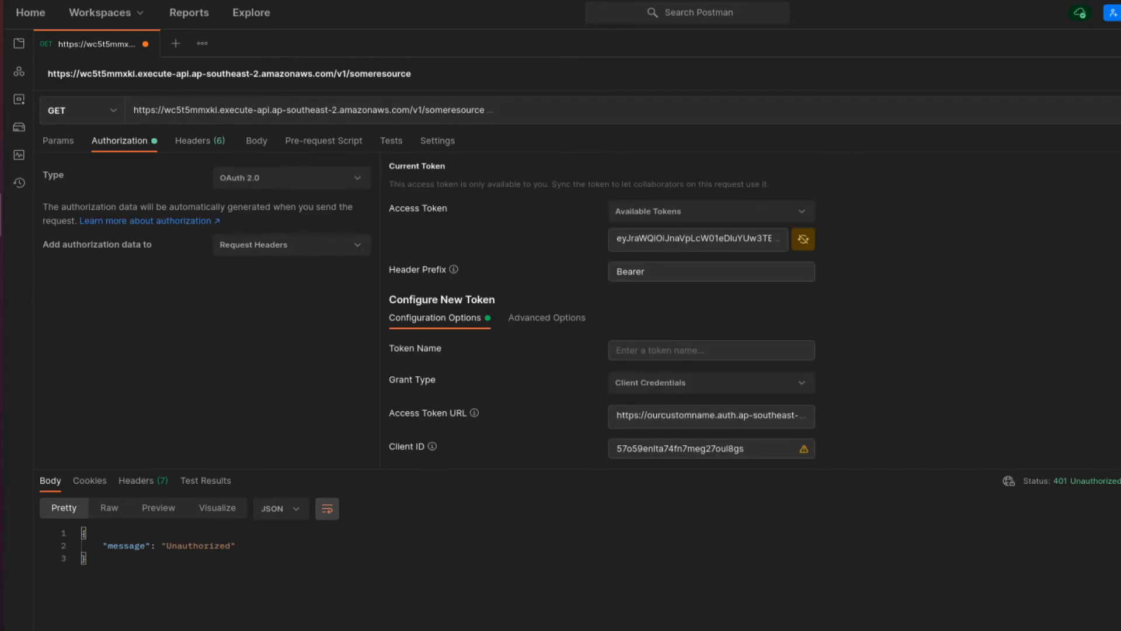
key("ctrl+Return")
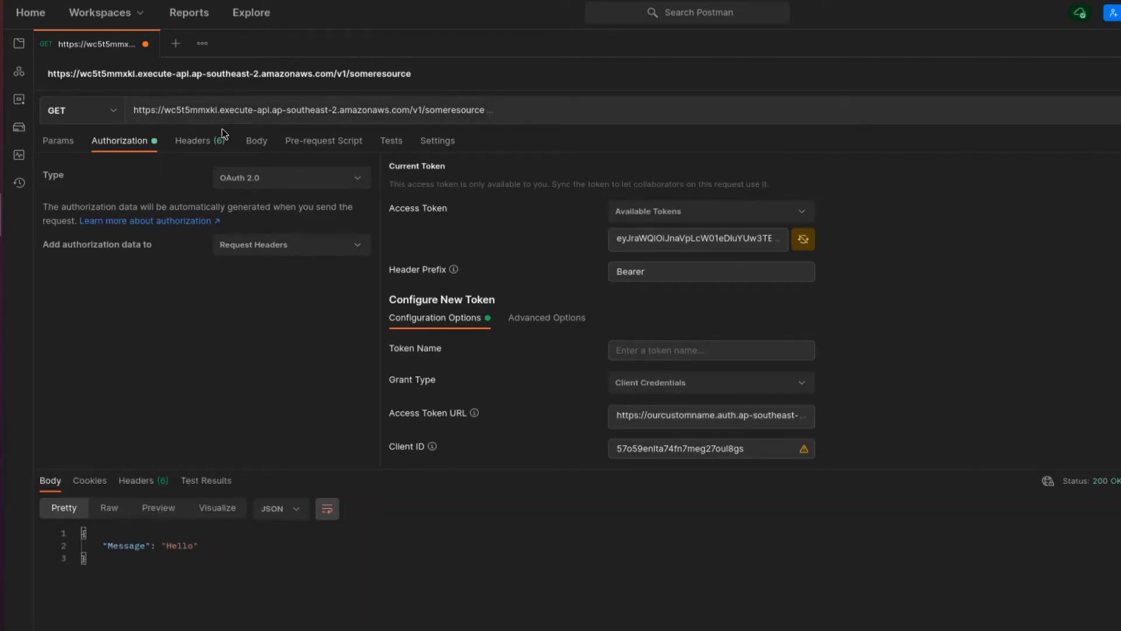
left_click(196, 144)
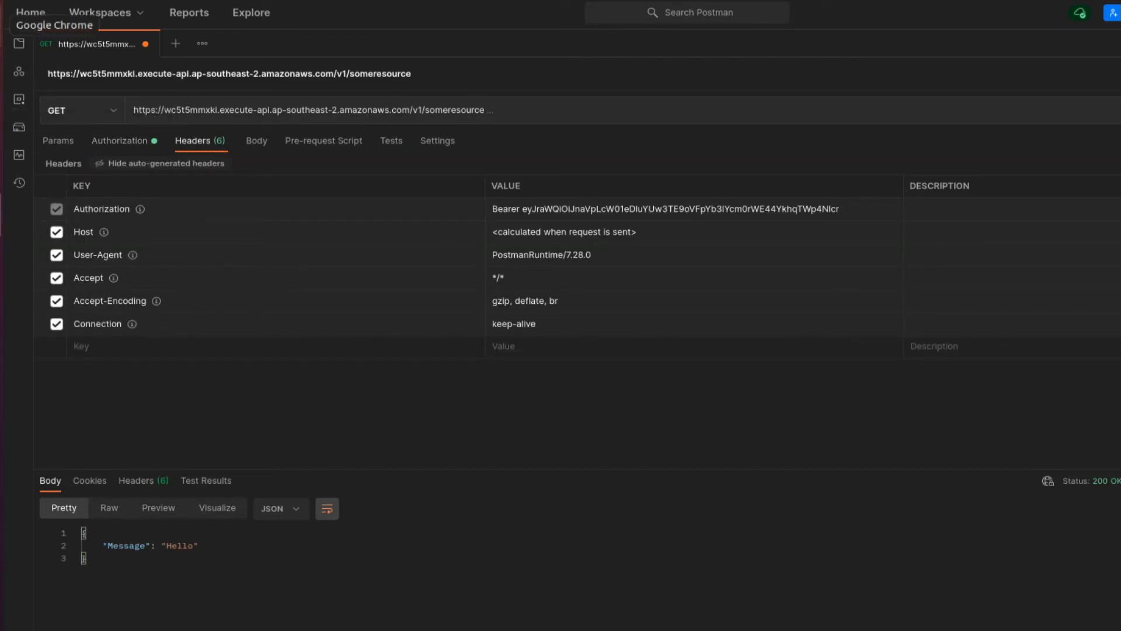
left_click(6, 27)
- Set the /someresource POST method's authorization to CognitoAuth
left_click(77, 226)
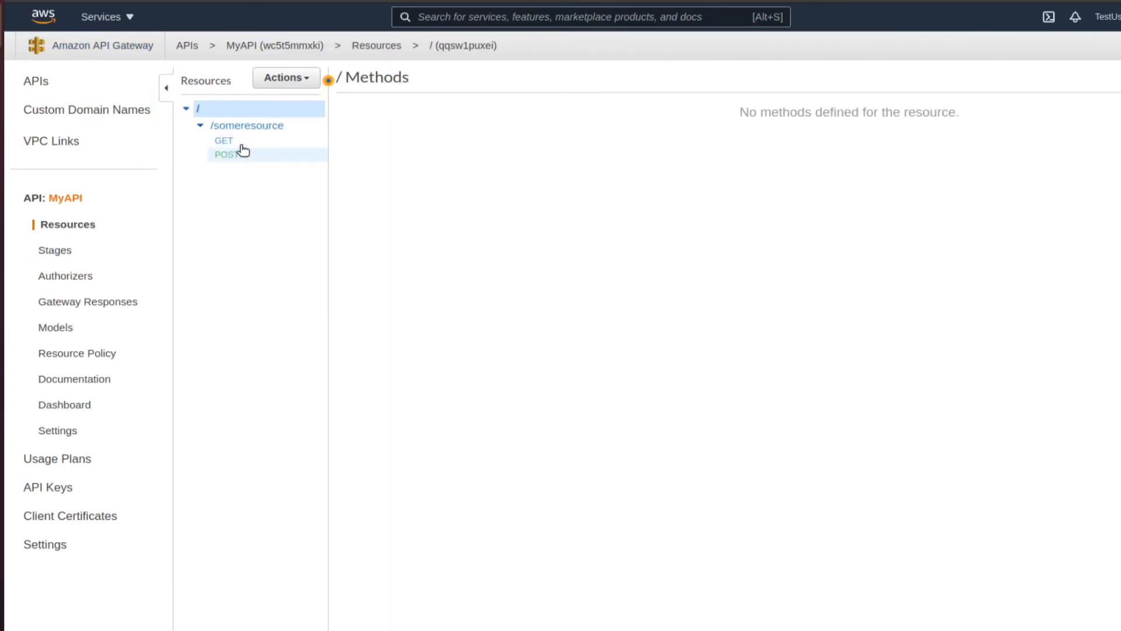
left_click(238, 153)
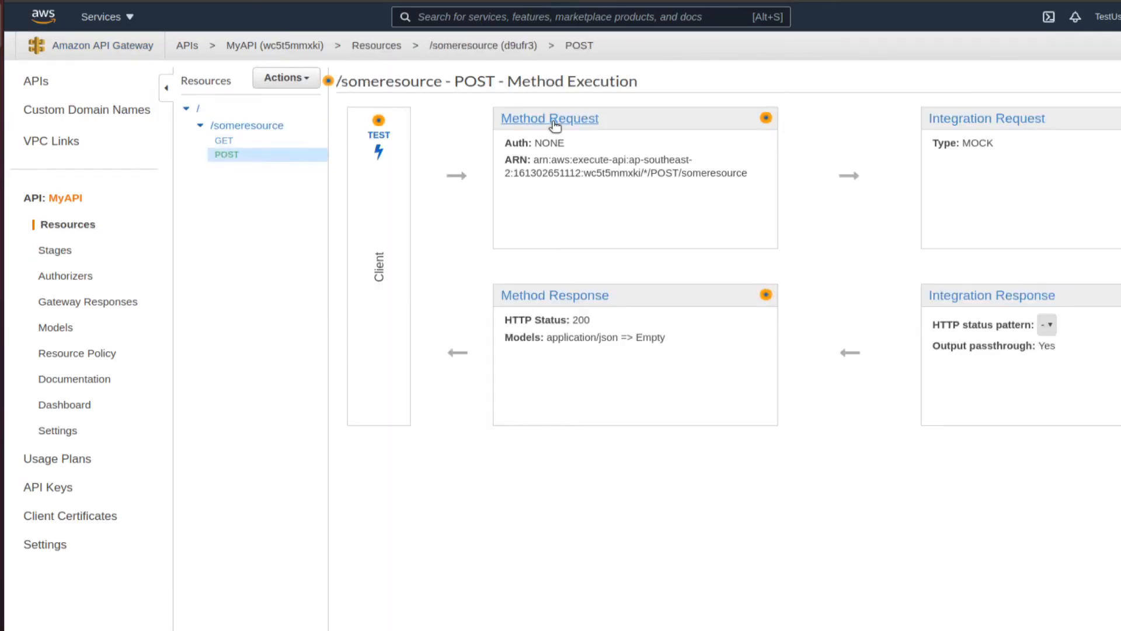
left_click(552, 120)
left_click(556, 177)
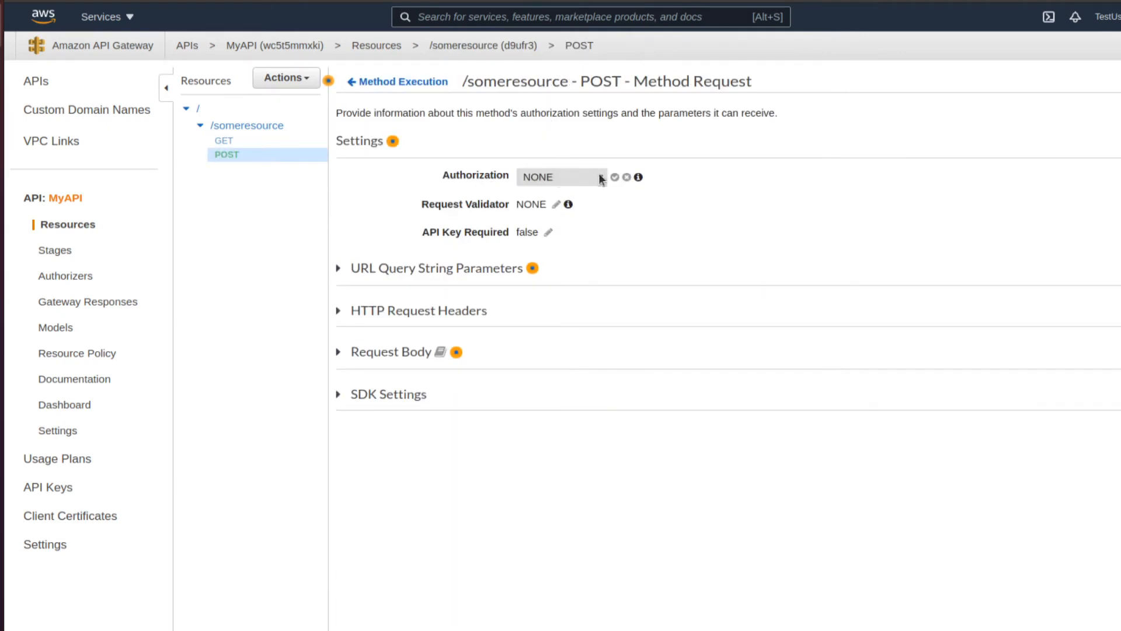
left_click(598, 175)
left_click(582, 225)
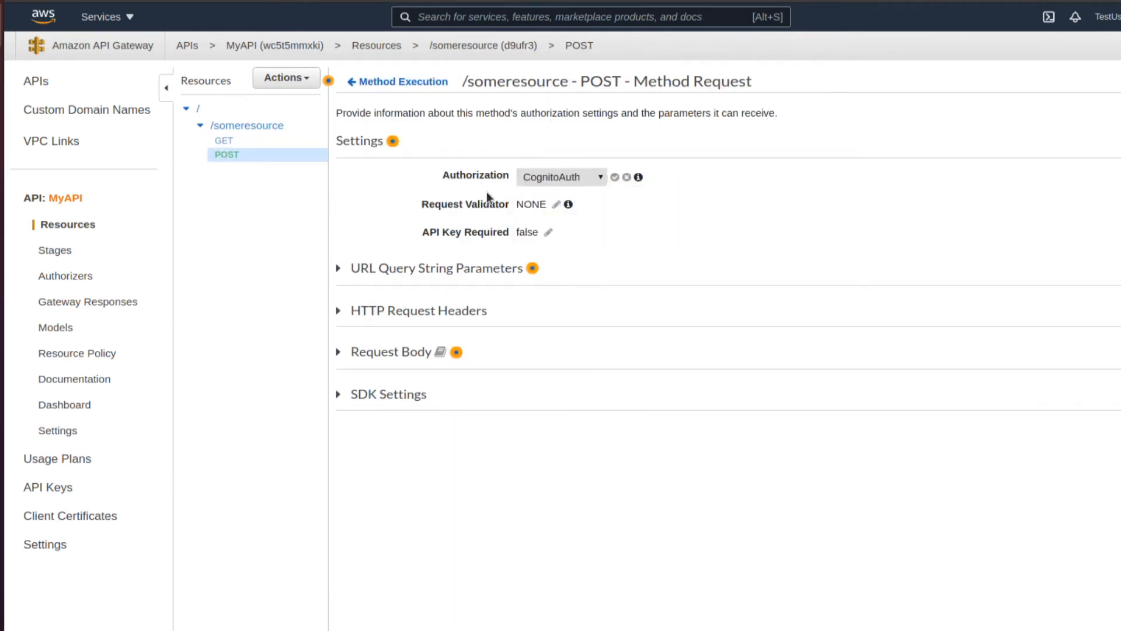
left_click(615, 177)
- Add rs/write as the POST method's required OAuth scope
left_click(559, 203)
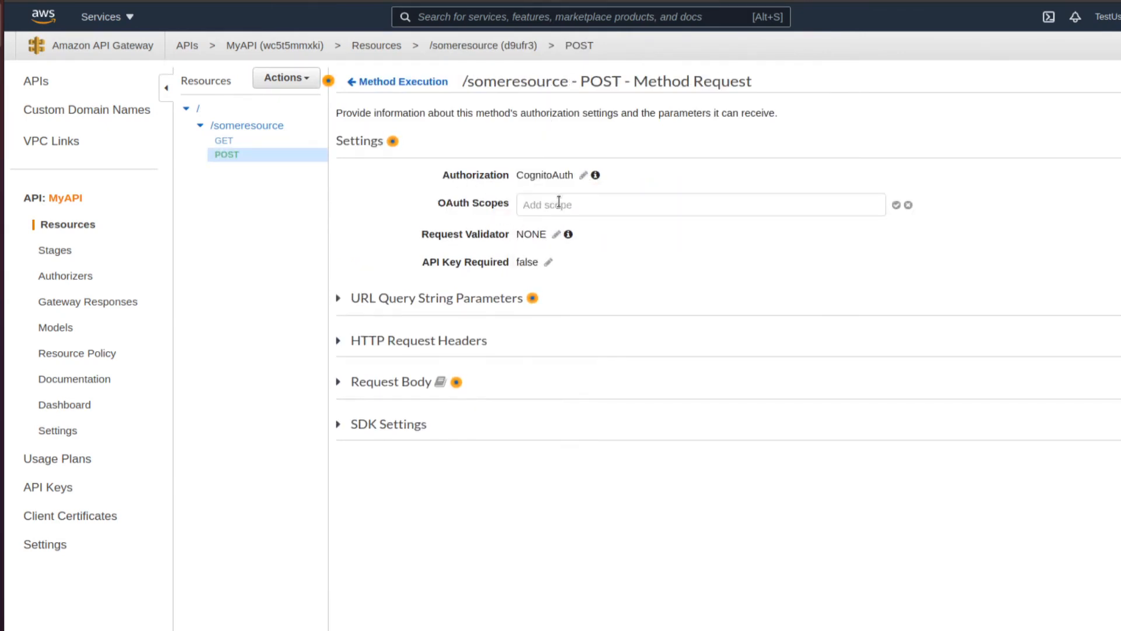
left_click(604, 203)
type("rs/wrt")
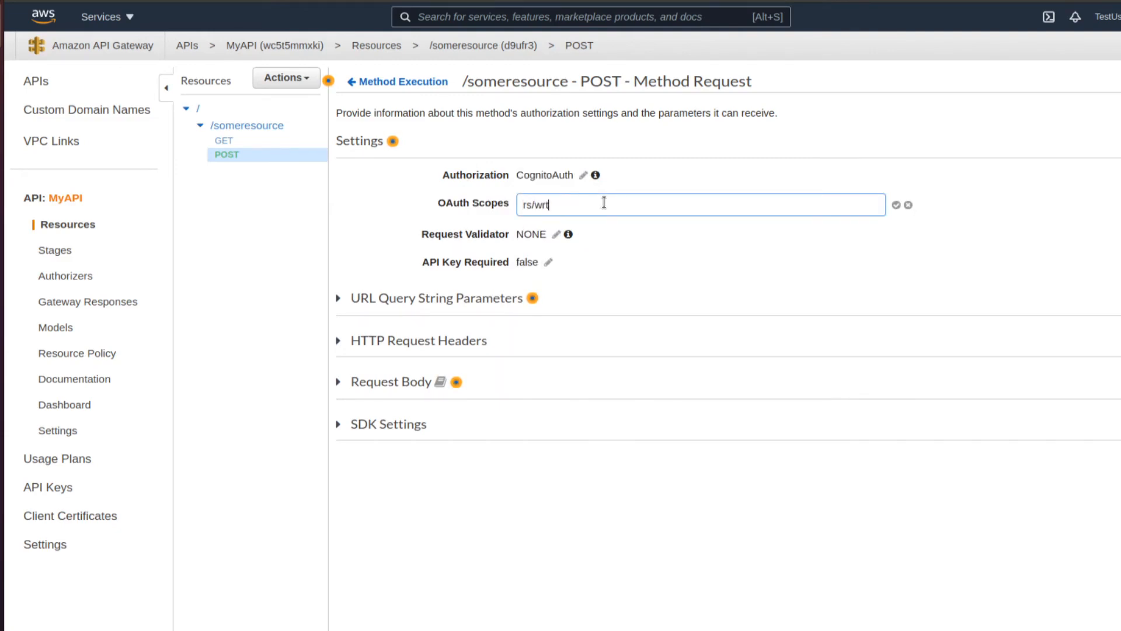
key("BackSpace")
type("ite")
left_click(897, 205)
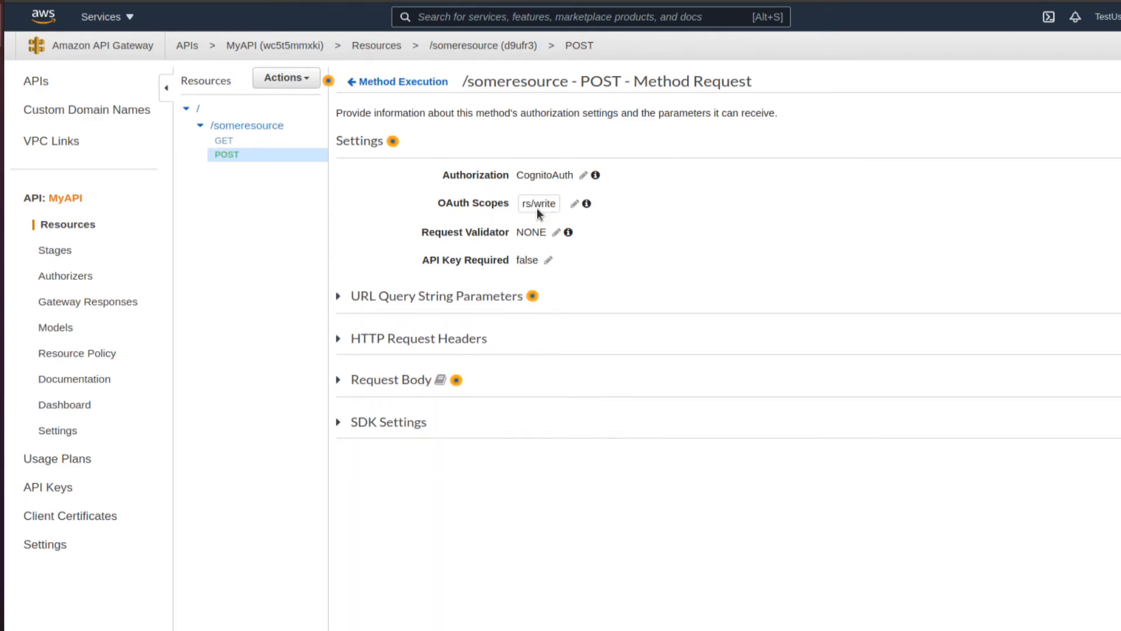
- Redeploy the API to the v1 stage and reopen the POST method request settings
left_click(282, 77)
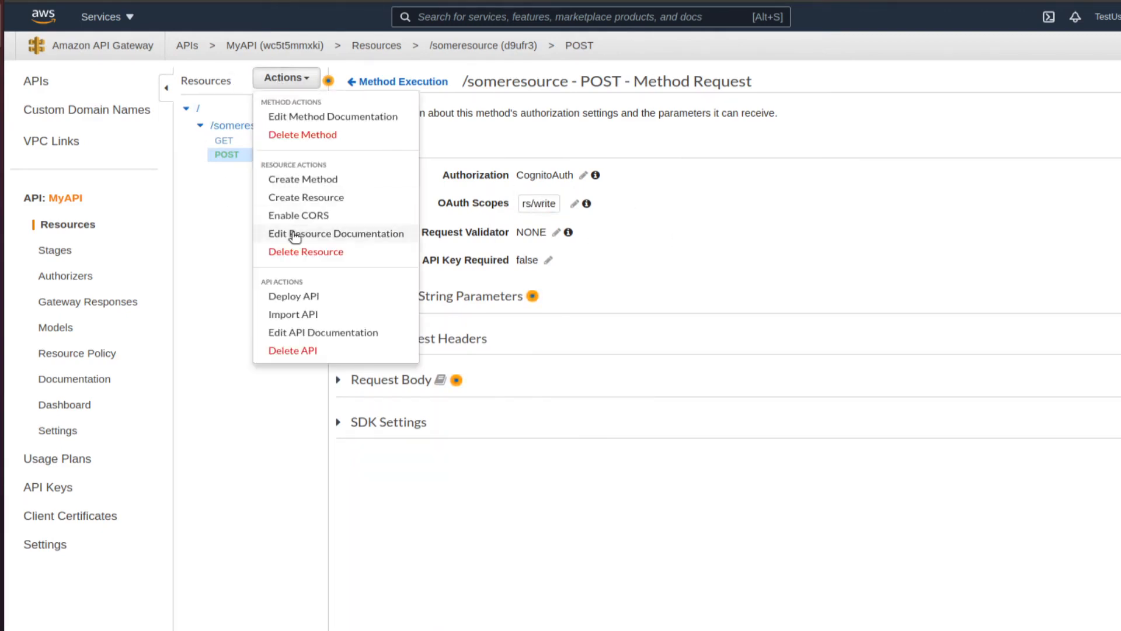
left_click(328, 295)
left_click(785, 143)
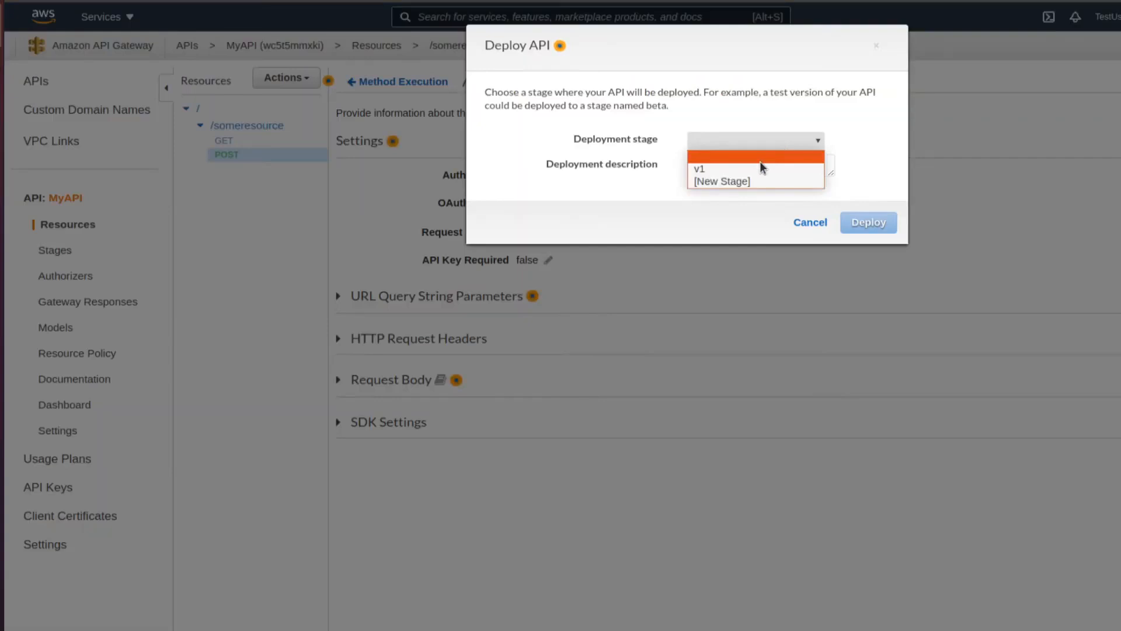
left_click(760, 158)
left_click(867, 223)
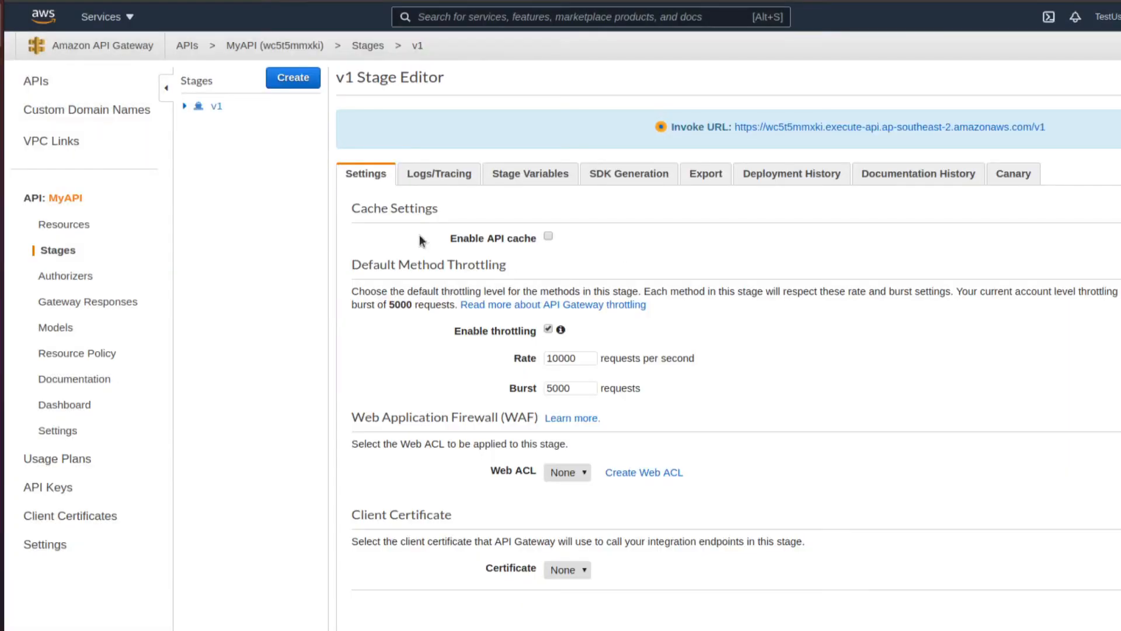
left_click(54, 225)
left_click(252, 156)
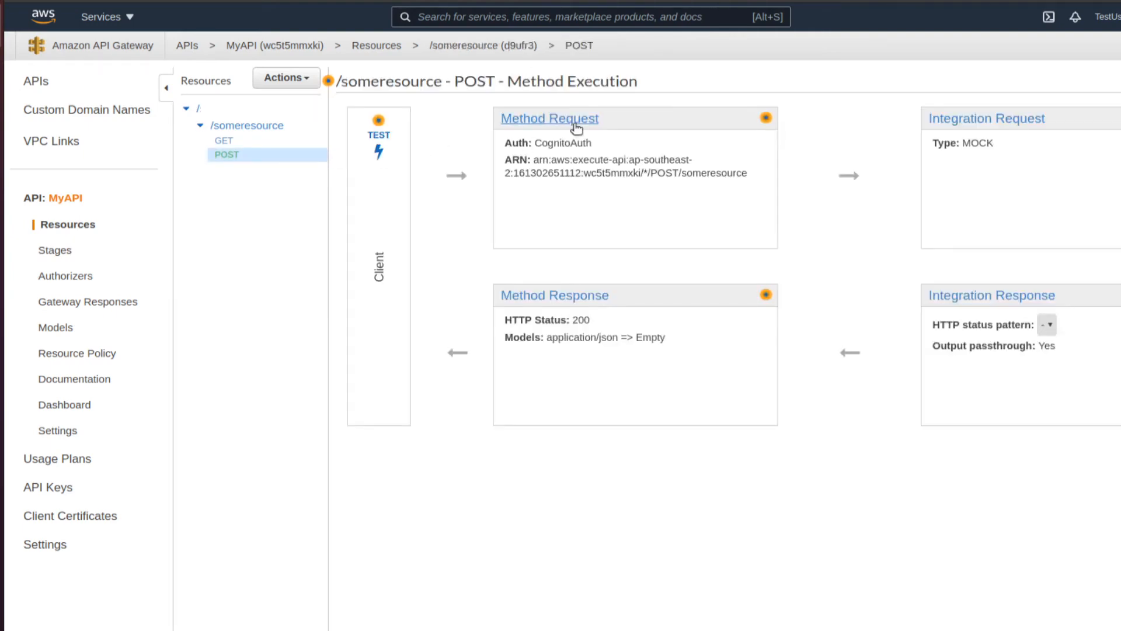
left_click(576, 125)
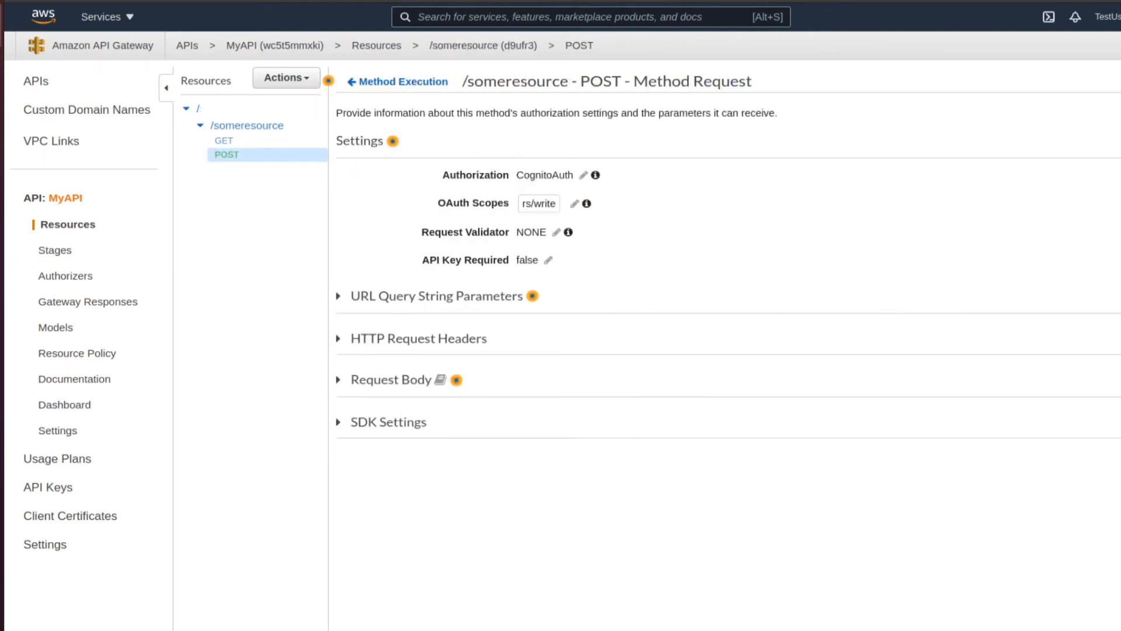
left_click(3, 215)
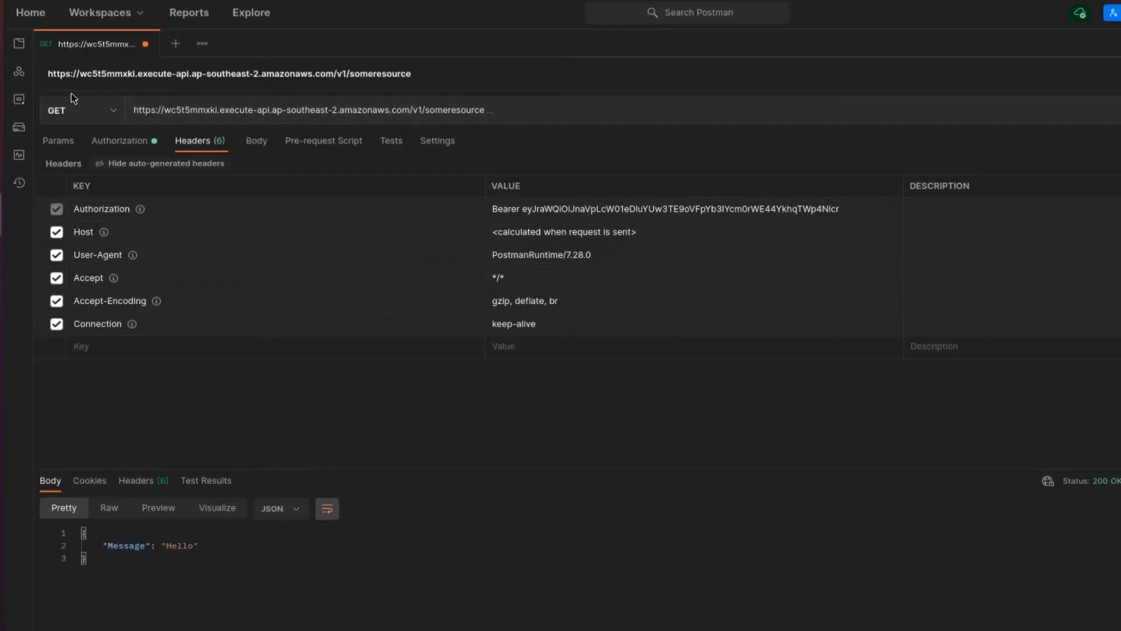
- Send the request as POST with the rs/read token, getting 401 Unauthorized
left_click(97, 110)
left_click(97, 163)
left_click(548, 110)
key("ctrl+Return")
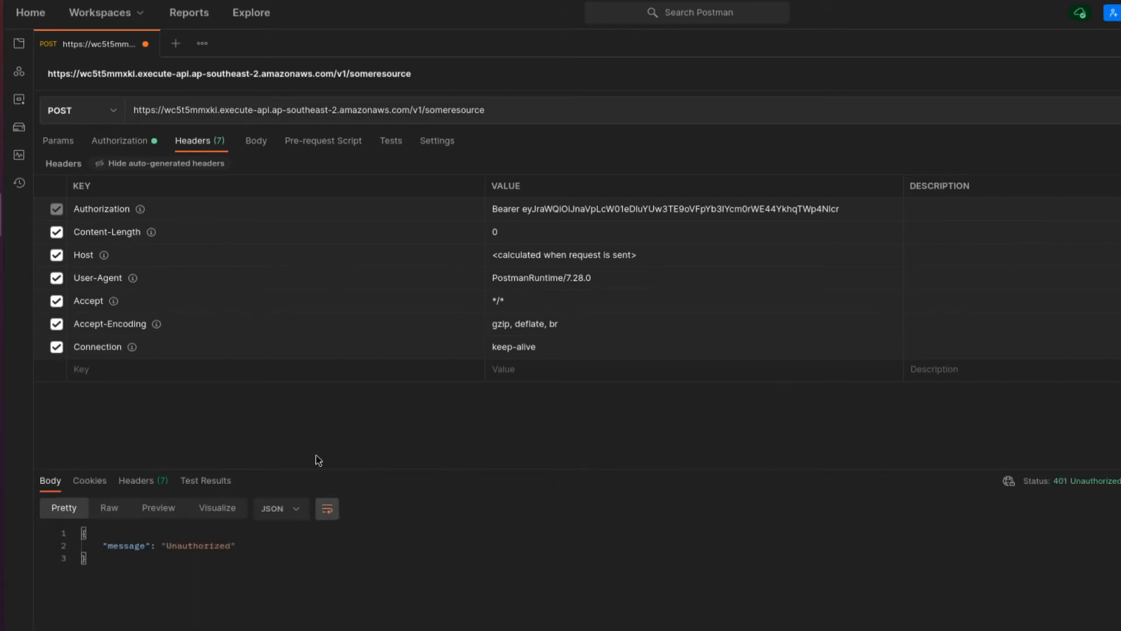
- Switch the request back to GET and resend it, getting 200 OK with Hello
left_click(129, 143)
scroll(788, 421, "down", 4)
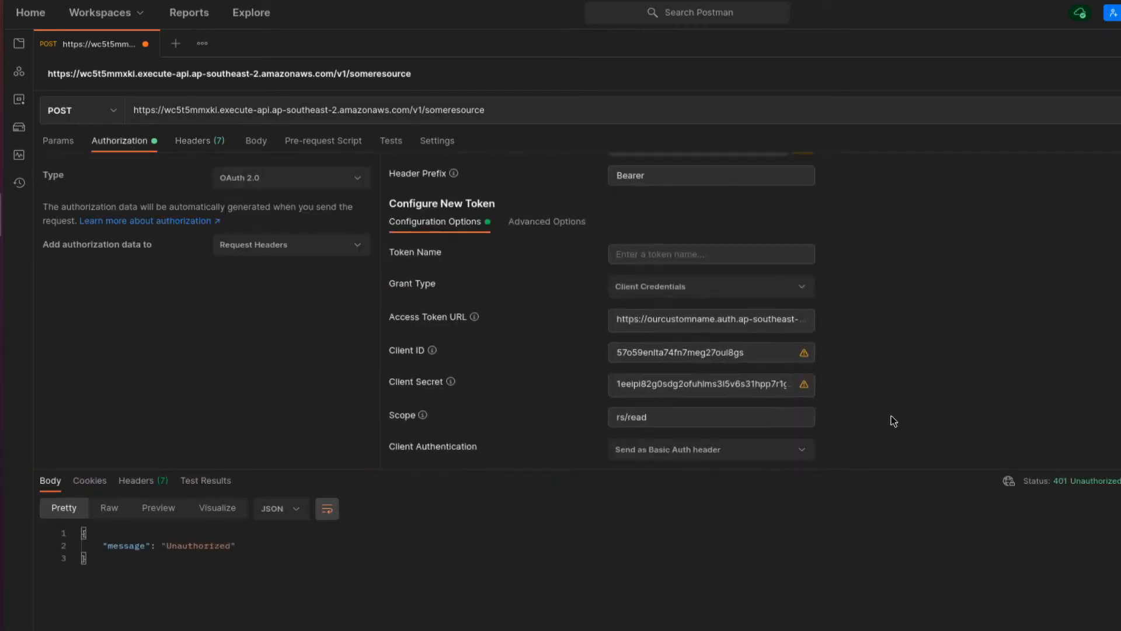
left_click(650, 357)
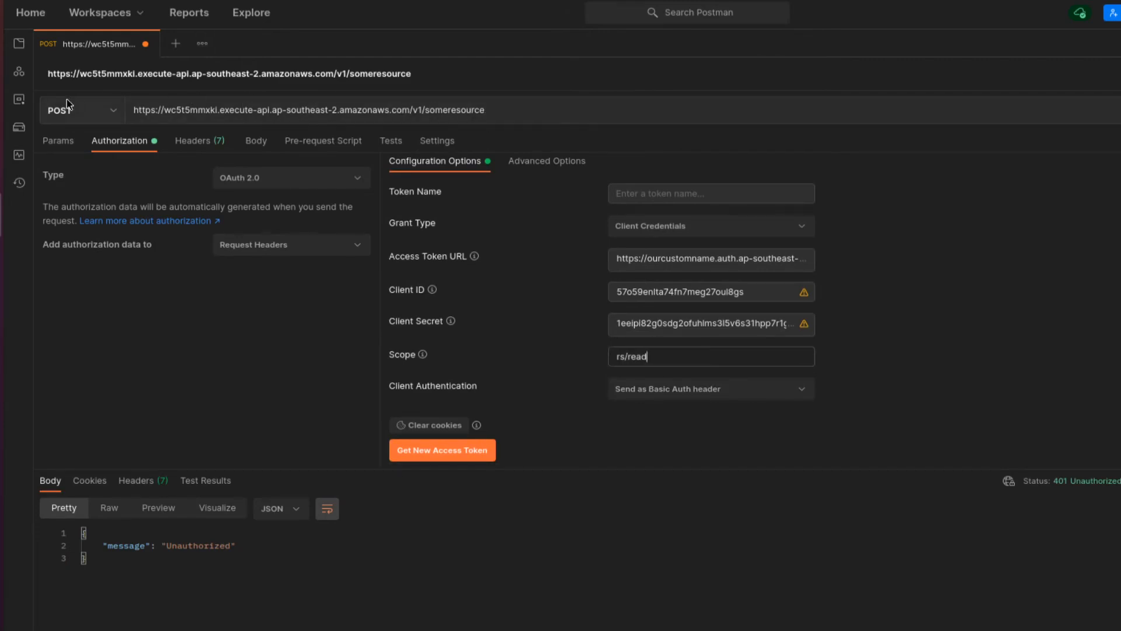
left_click(113, 110)
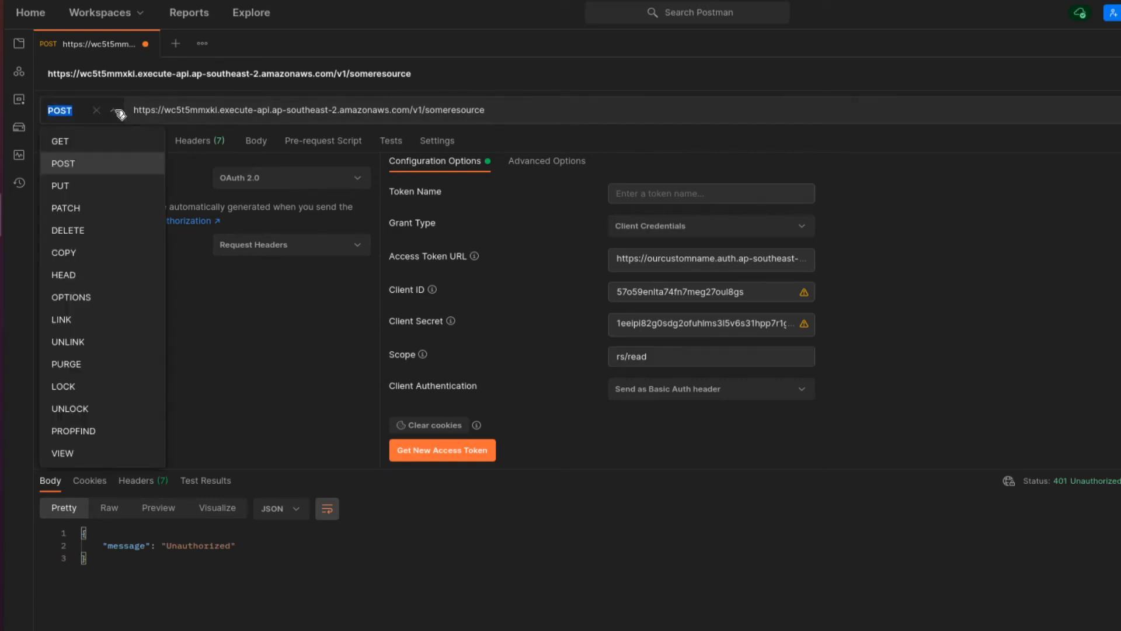
left_click(109, 143)
key("ctrl+Return")
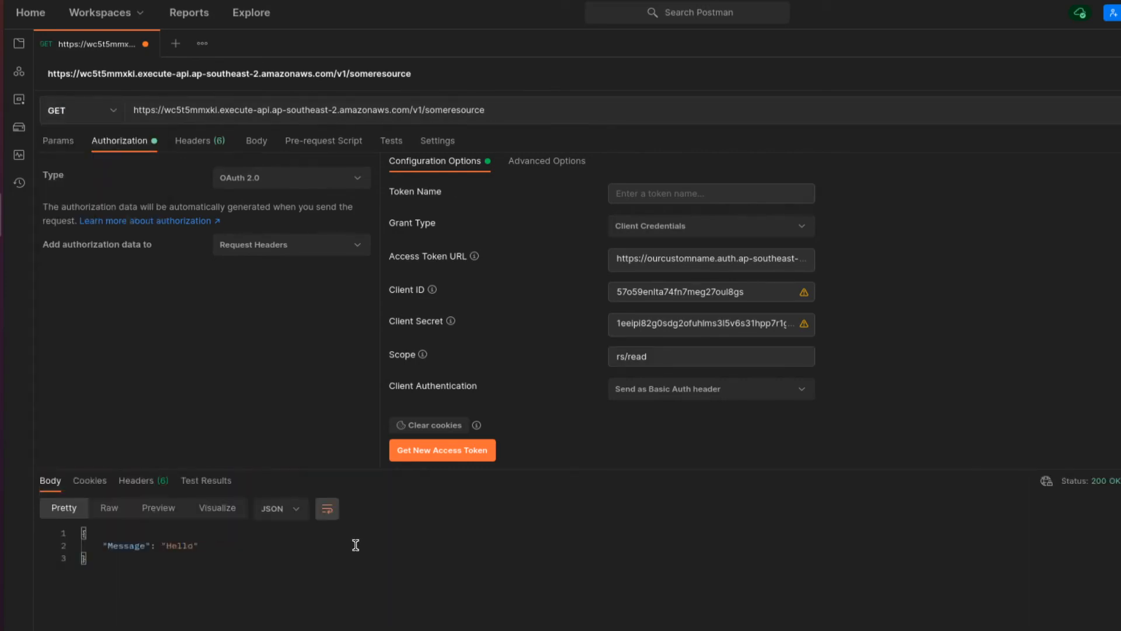
- Change the token scope to rs/write and request a new access token
left_click(97, 109)
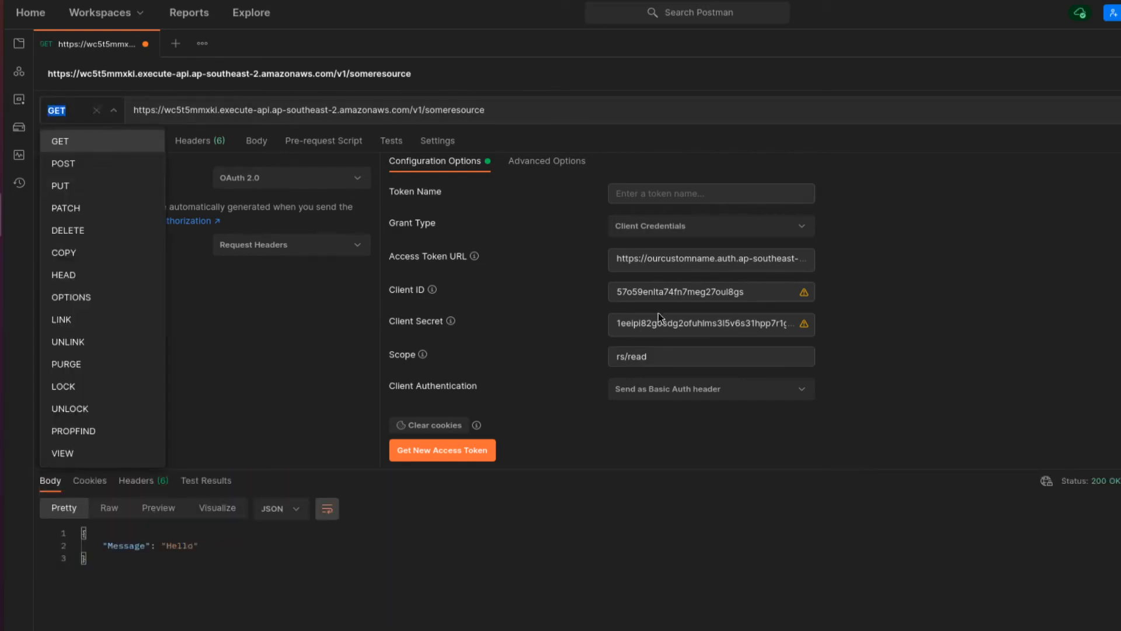
left_click(672, 356)
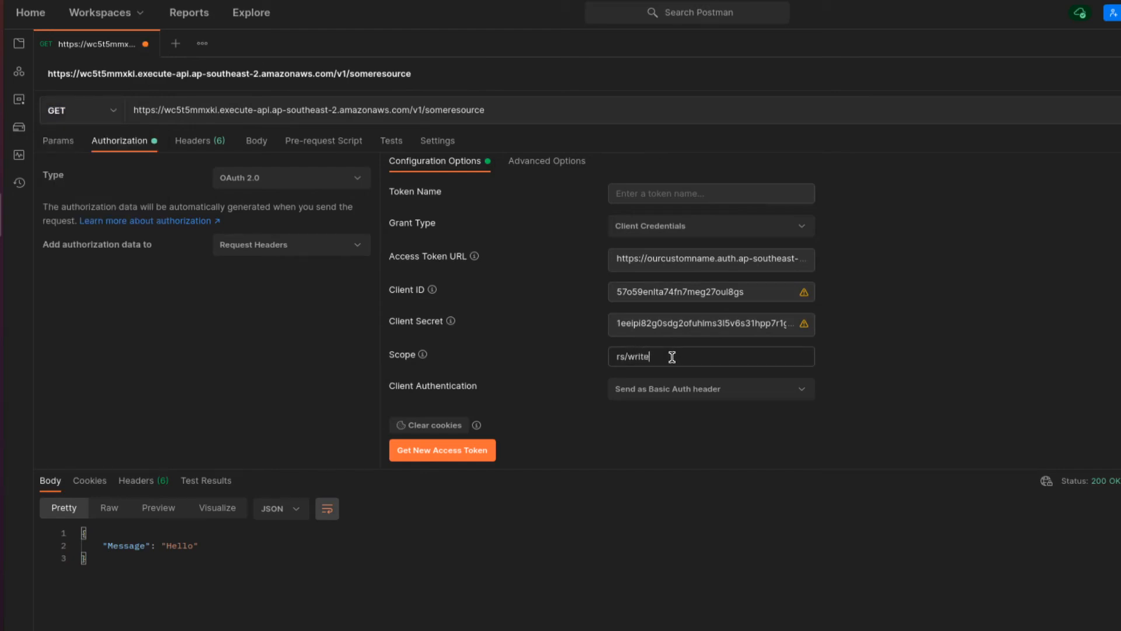
left_click(440, 448)
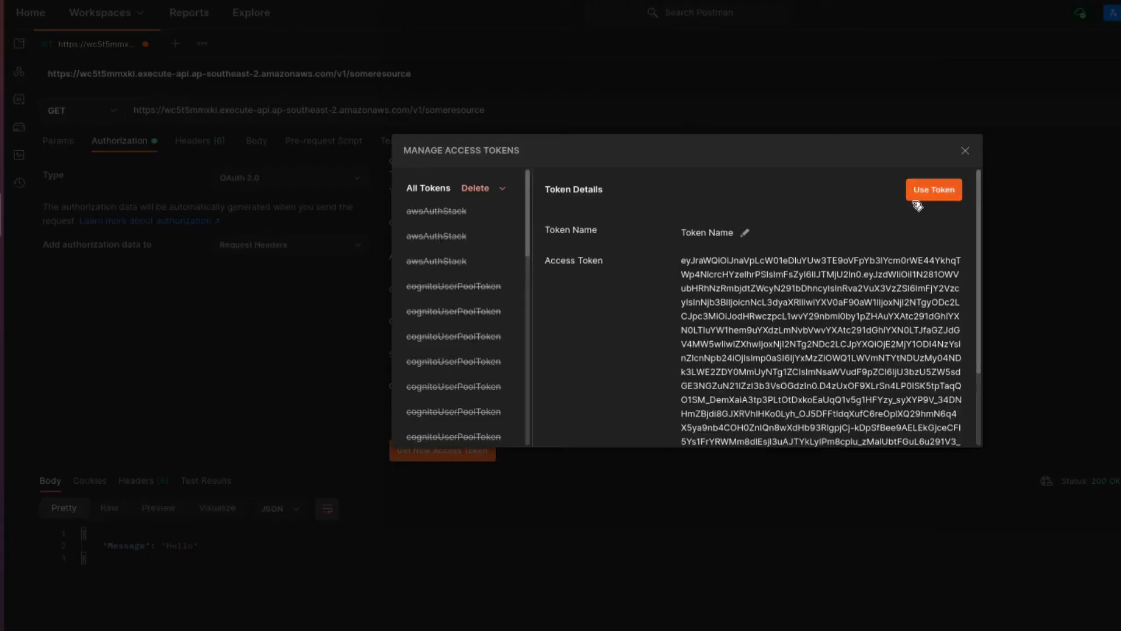
- Apply the rs/write token and switch the request method to POST
left_click(915, 197)
left_click(111, 115)
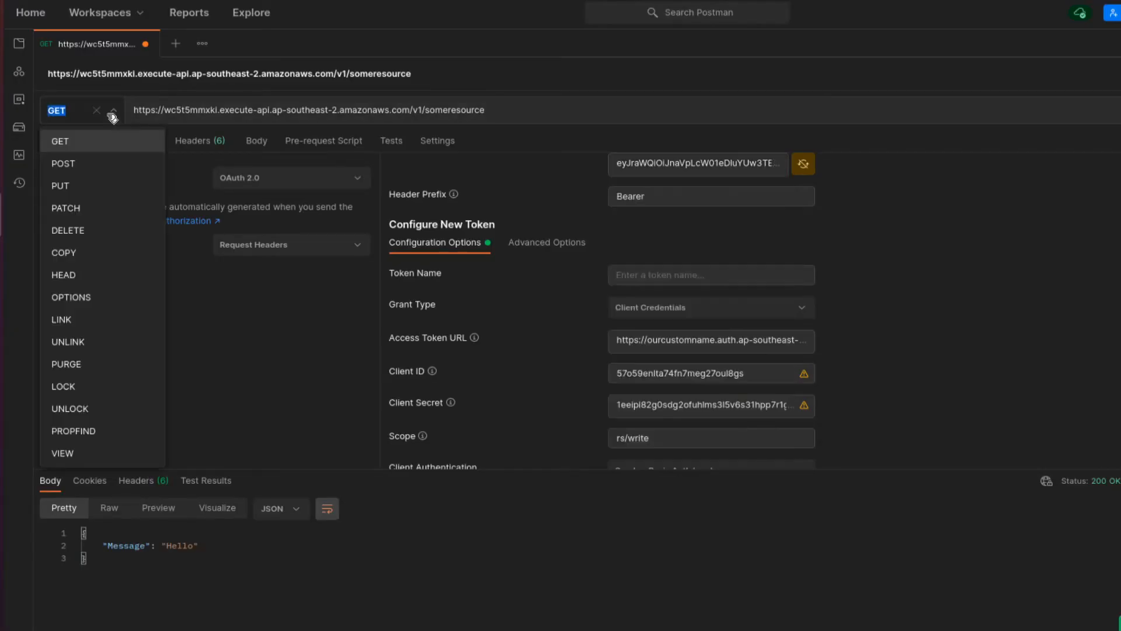
left_click(64, 164)
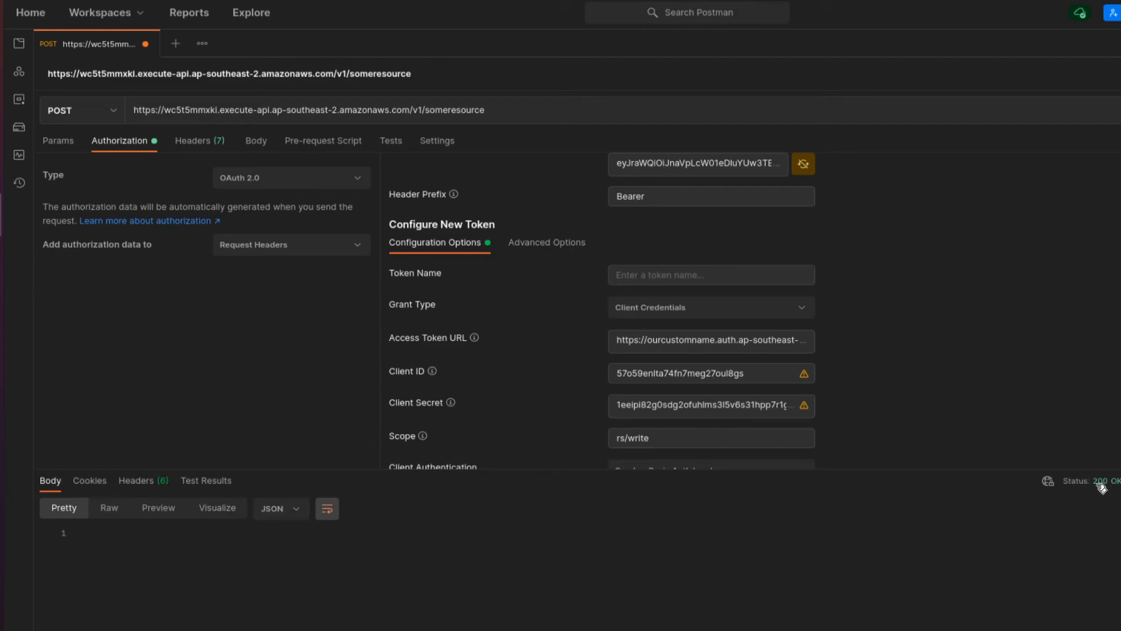
- Send the POST request with authorization set to No Auth
left_click(264, 181)
left_click(253, 231)
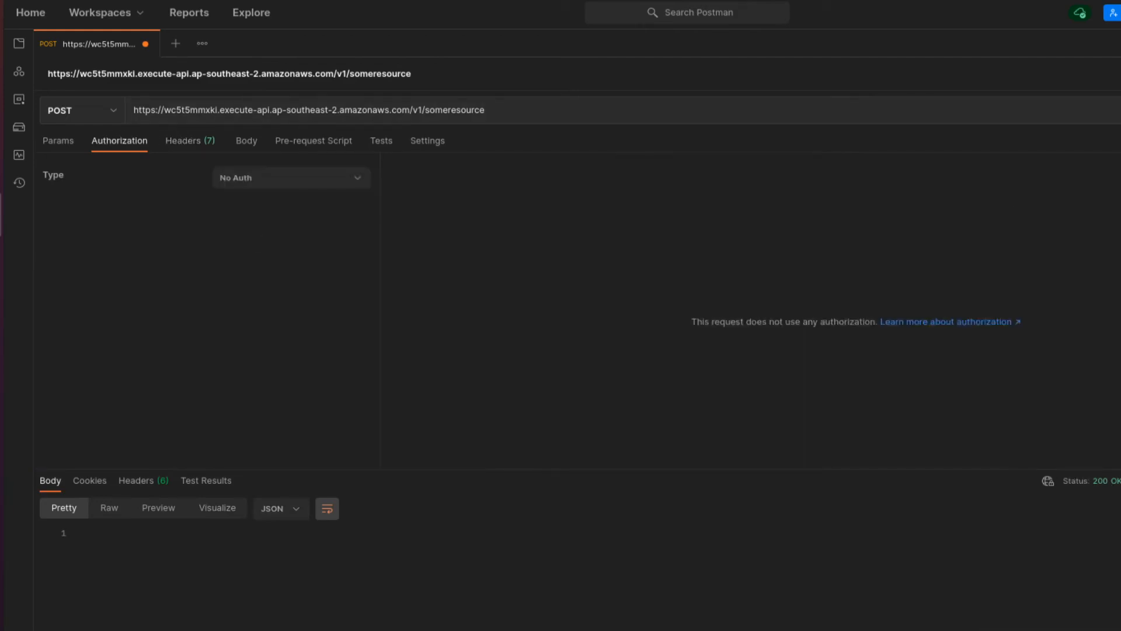
key("ctrl+Return")
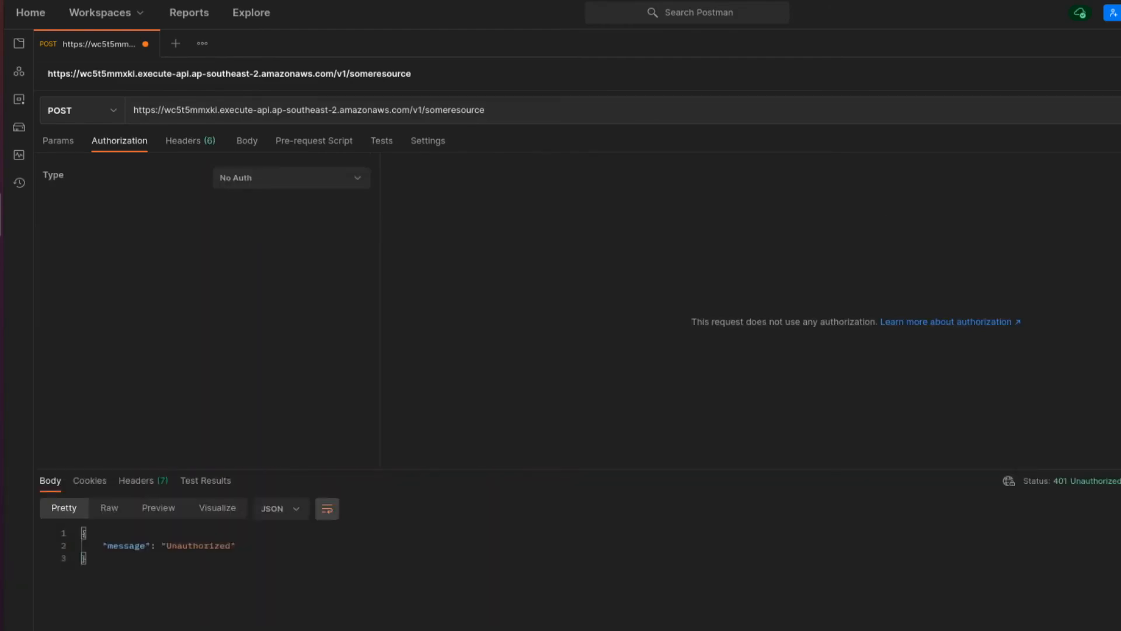
- Return to OAuth 2.0, clear the scope, and fetch and apply a new access token
left_click(243, 178)
left_click(289, 358)
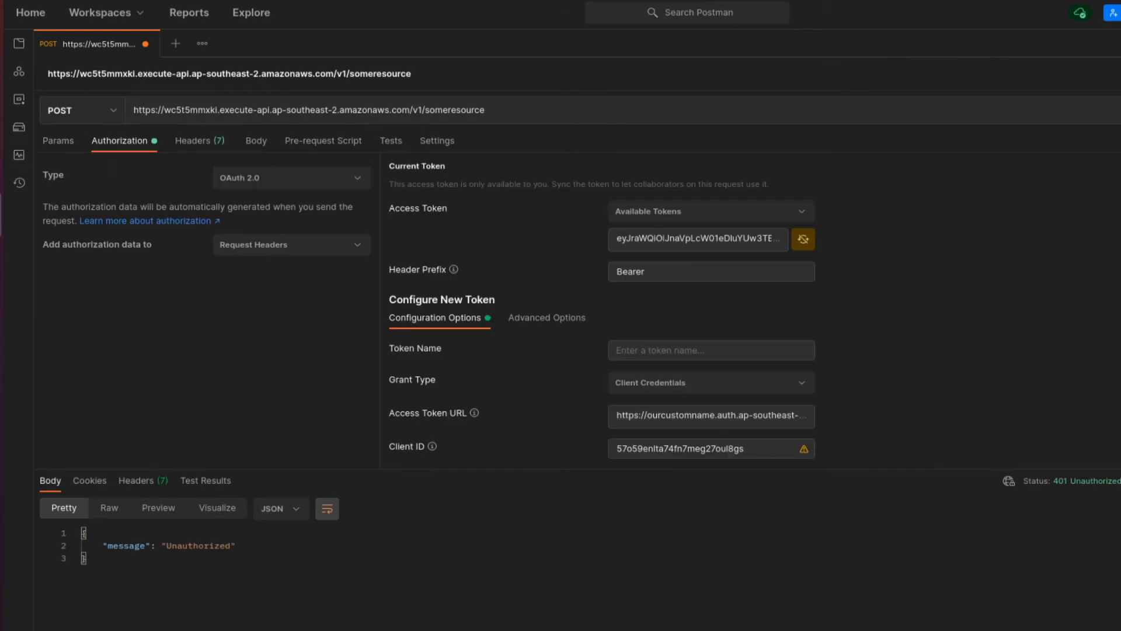
scroll(1043, 328, "down", 3)
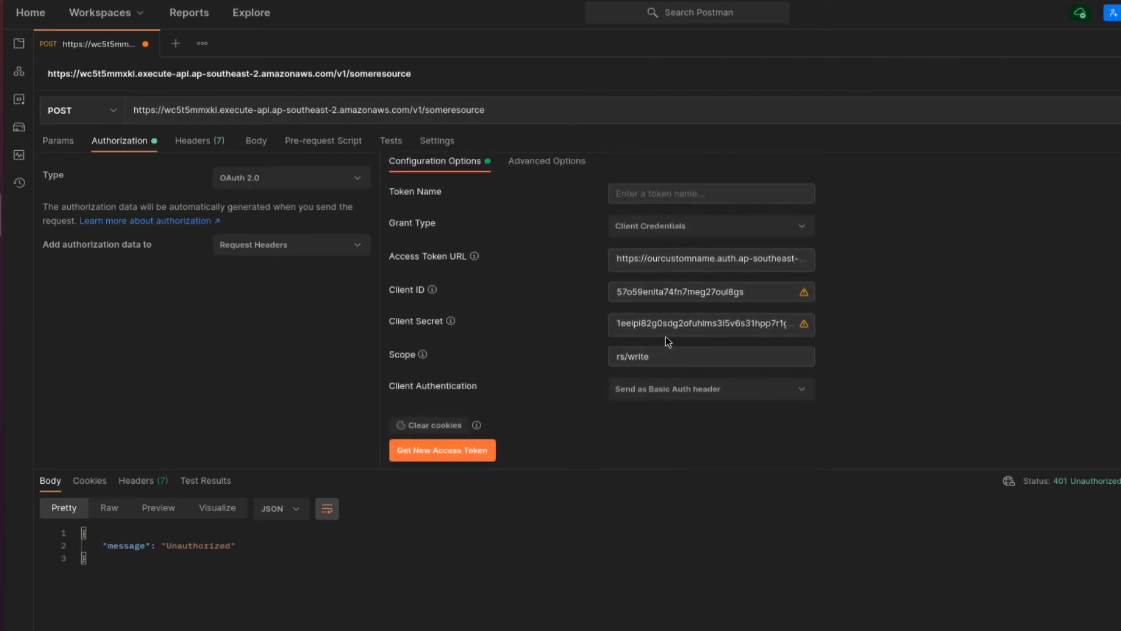
left_click(651, 357)
key("BackSpace")
key("BackSpace")
key("BackSpace")
key("BackSpace")
key("BackSpace")
key("BackSpace")
key("BackSpace")
key("BackSpace")
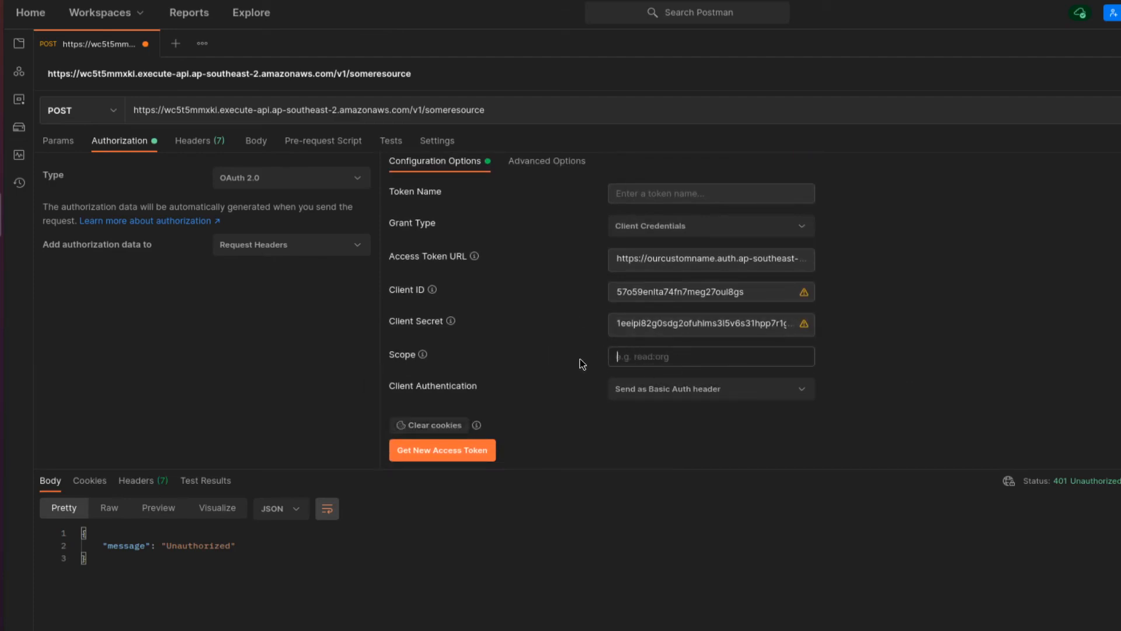
left_click(435, 428)
left_click(454, 451)
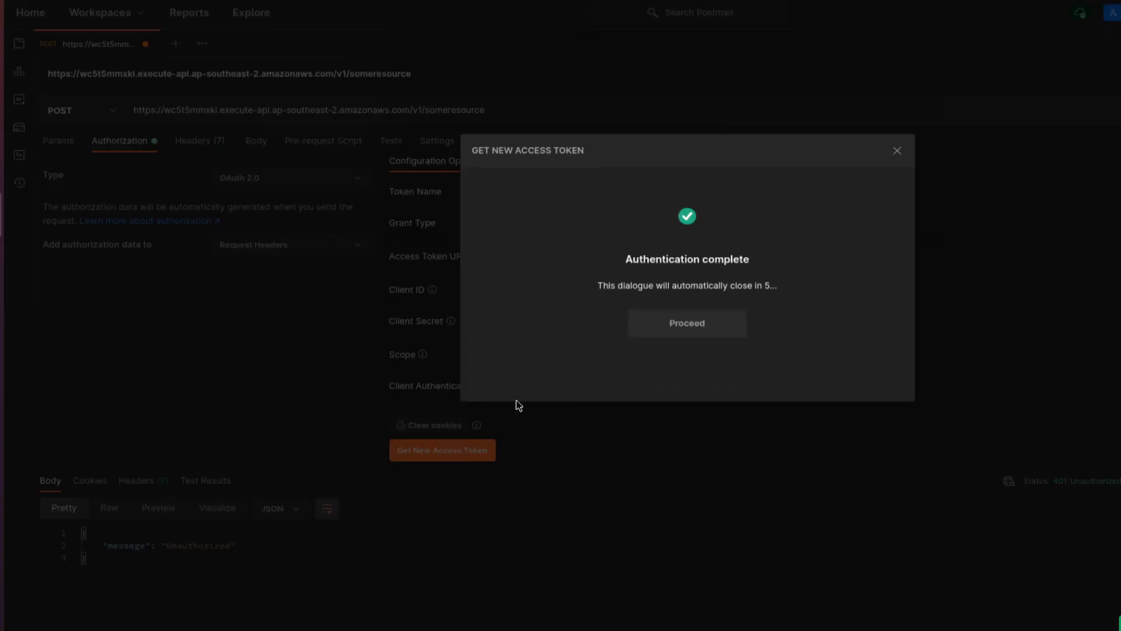
left_click(699, 324)
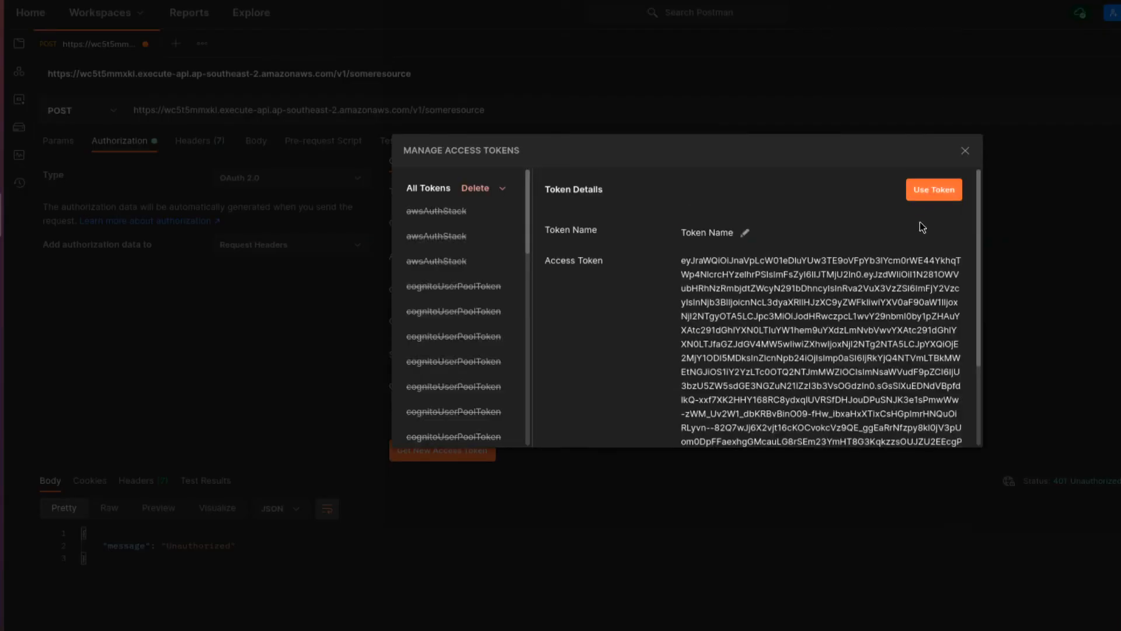
triple_click(832, 280)
left_click(943, 193)
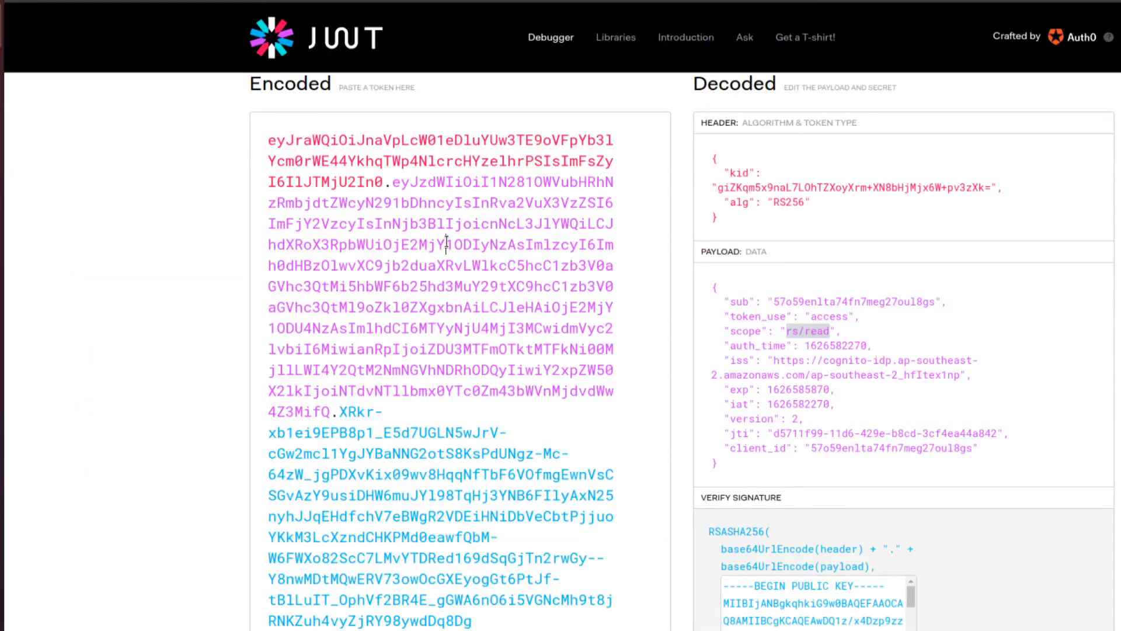
- Paste the new token into jwt.io and highlight its decoded scope "rs/write rs/read"
key("ctrl+a")
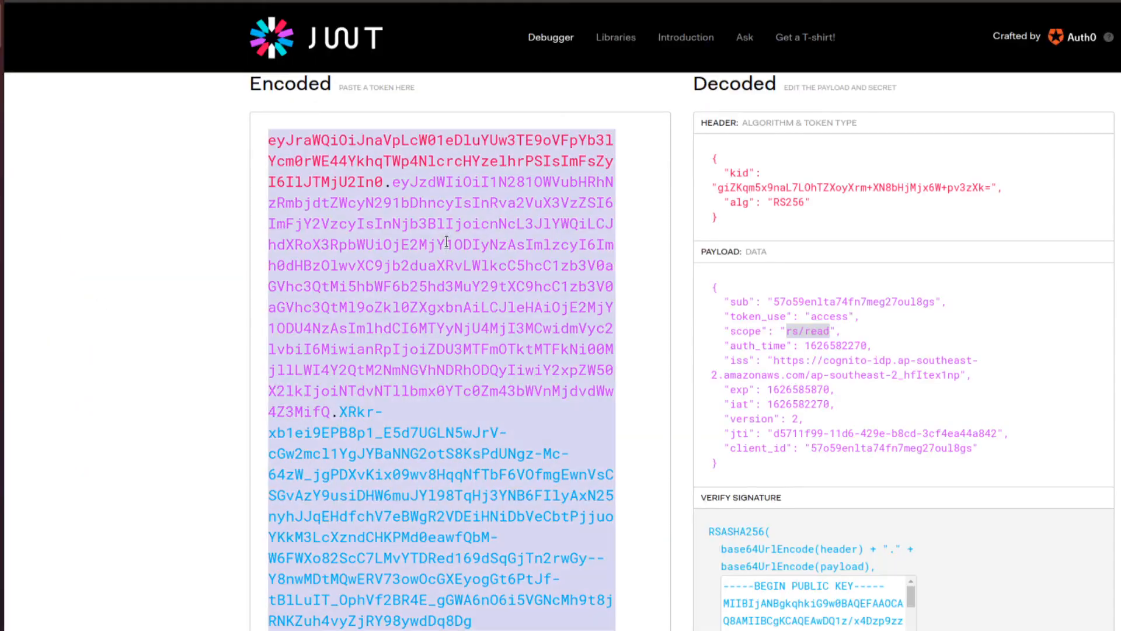
key("ctrl+v")
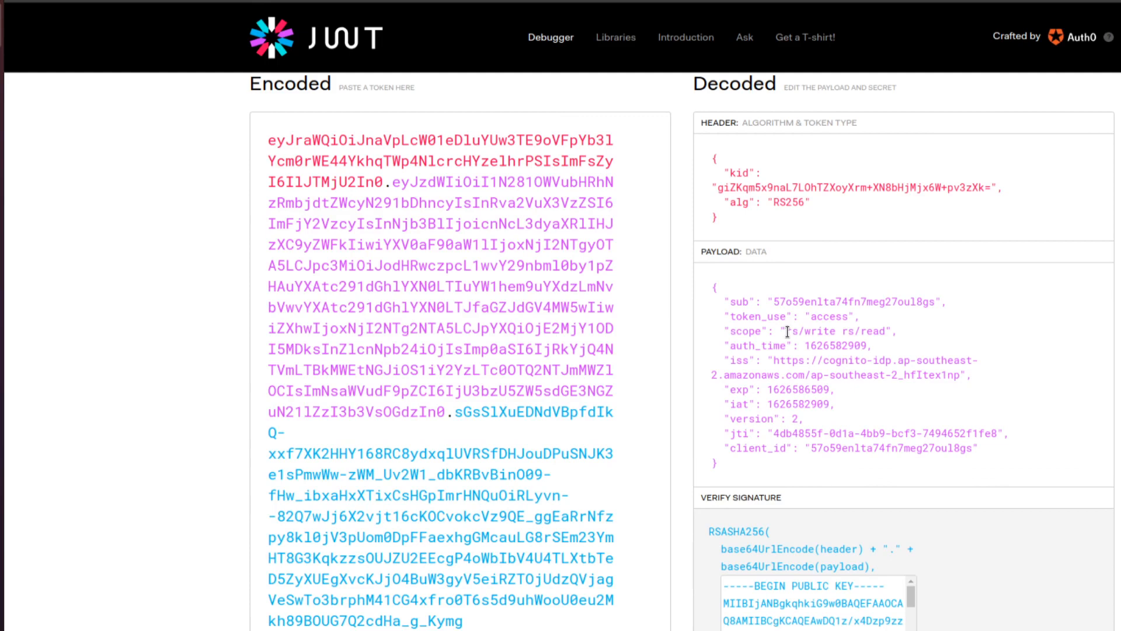
left_click_drag(787, 332, 886, 332)
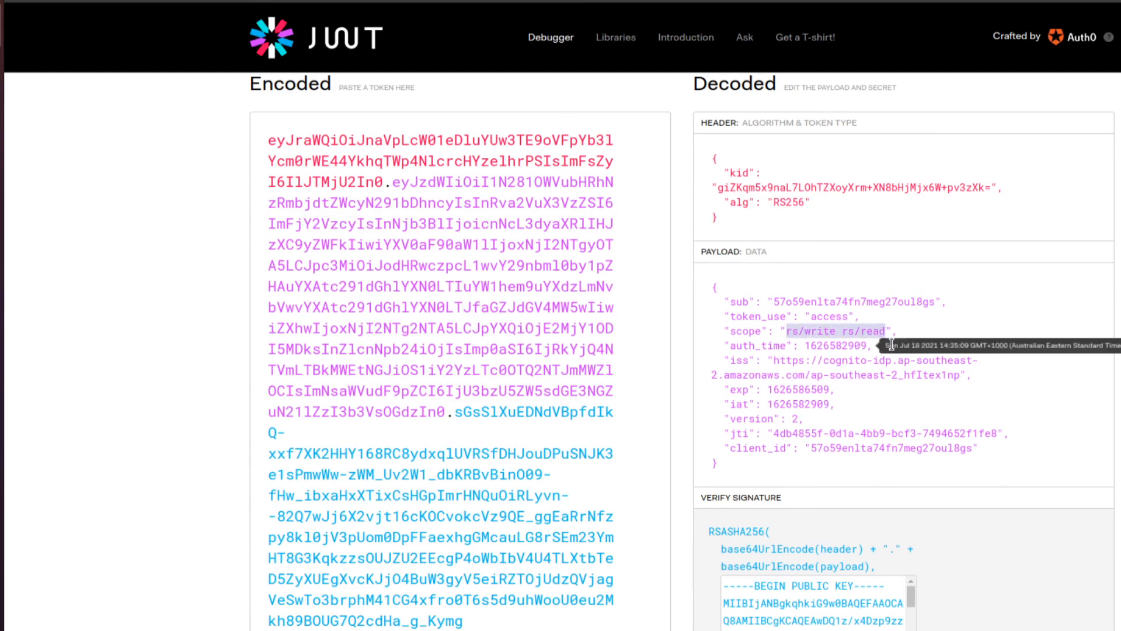
key("alt+Tab")
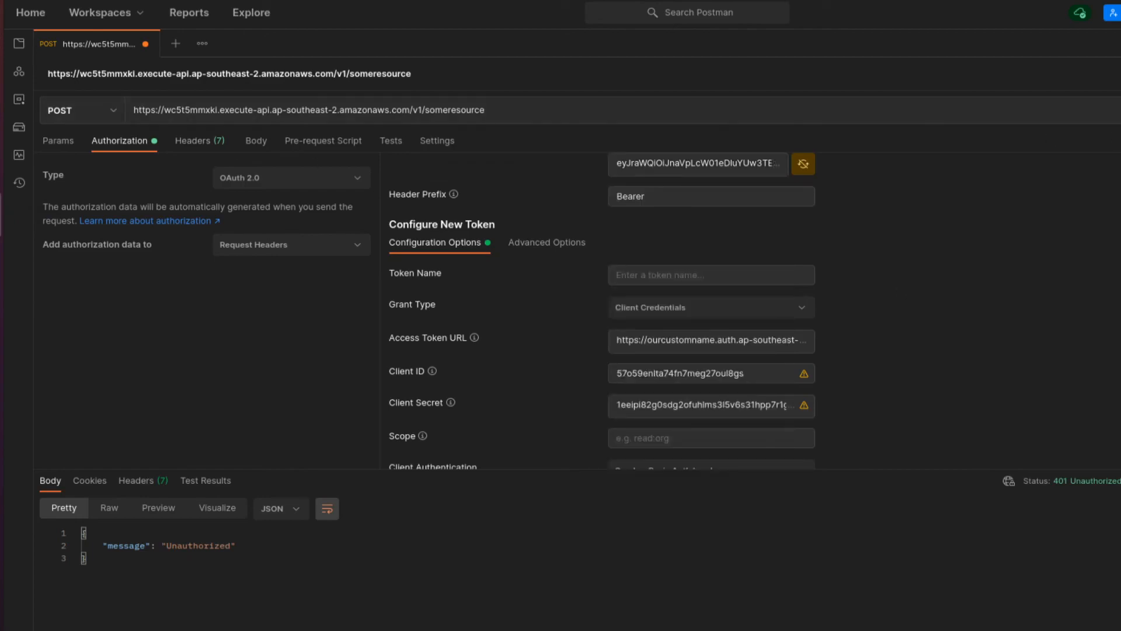
- Resend POST with the no-scope token for 200 OK, then send GET to get Hello
key("ctrl+Return")
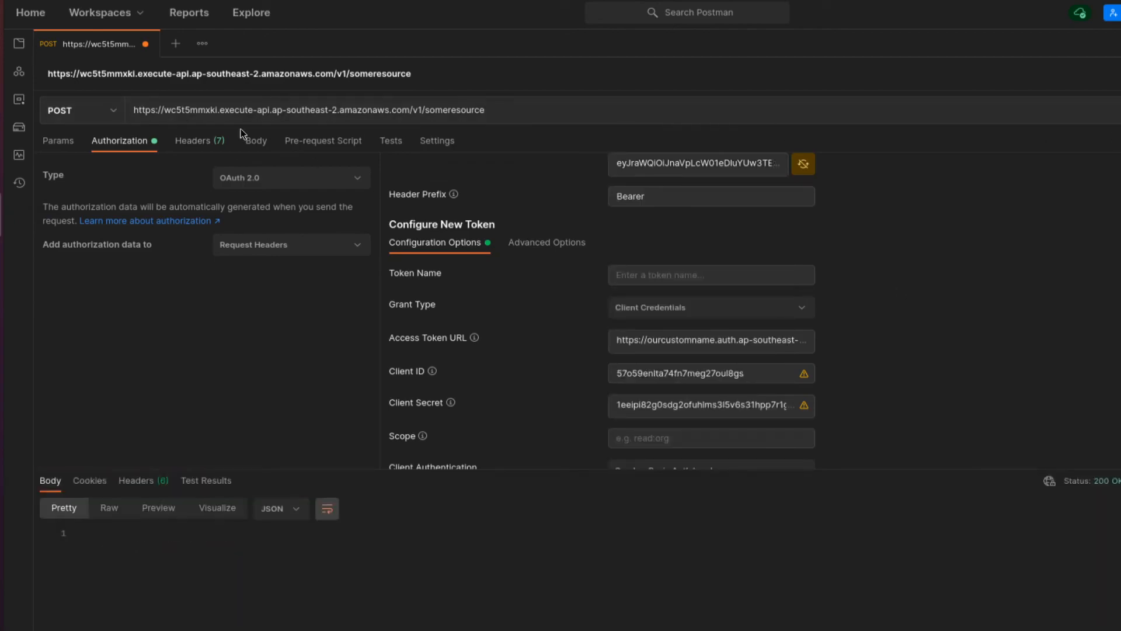
left_click(95, 111)
left_click(69, 140)
key("ctrl+Return")
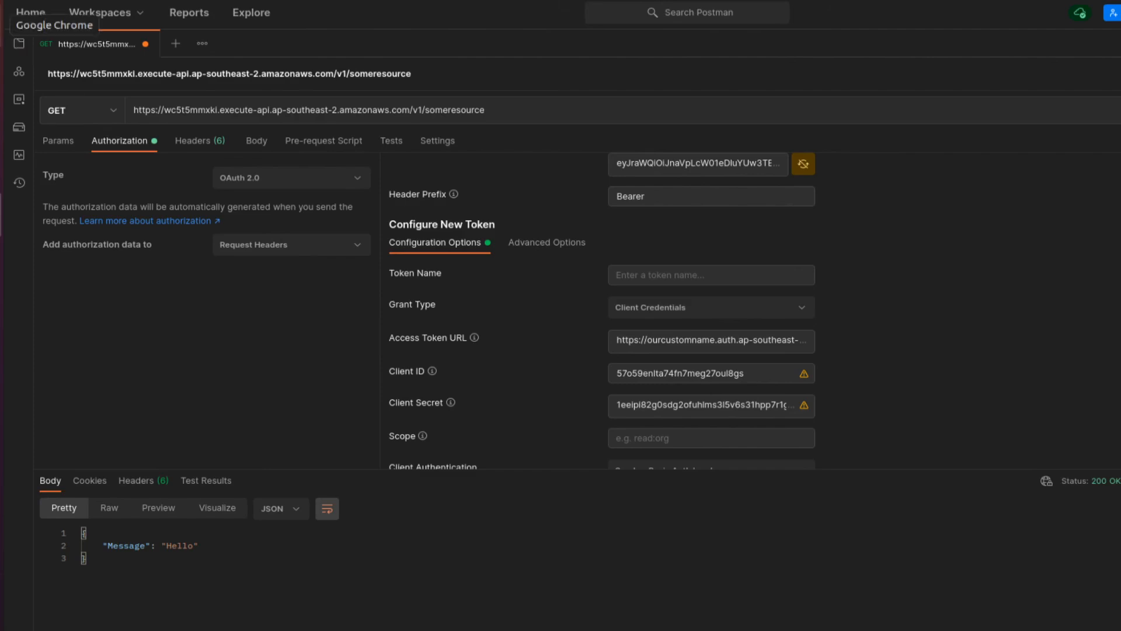
left_click(7, 170)
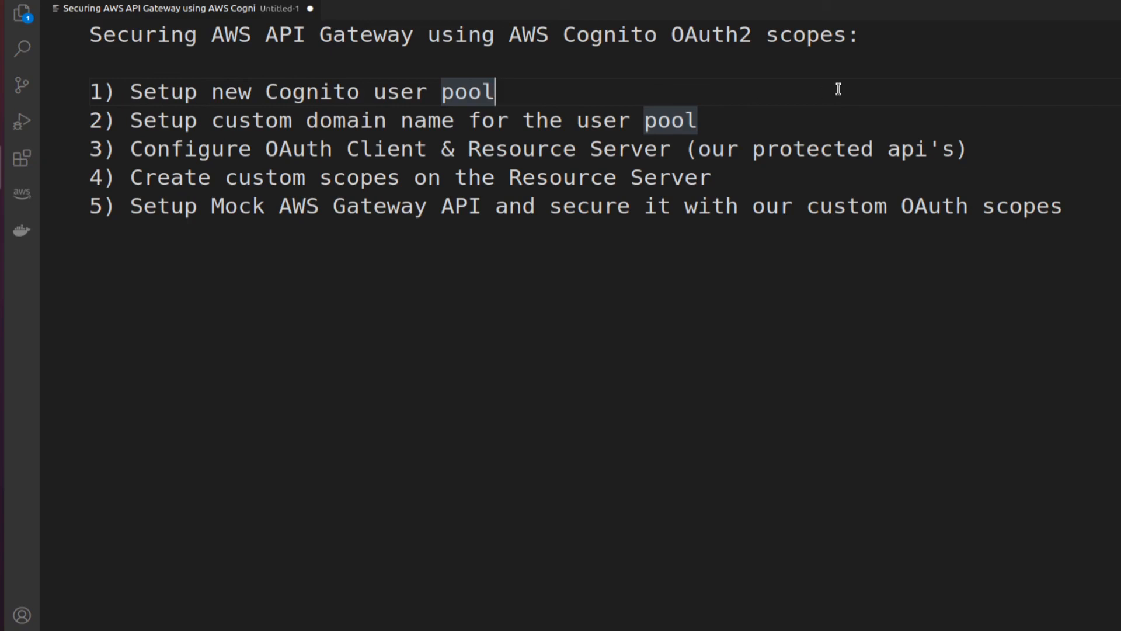
left_click(142, 92)
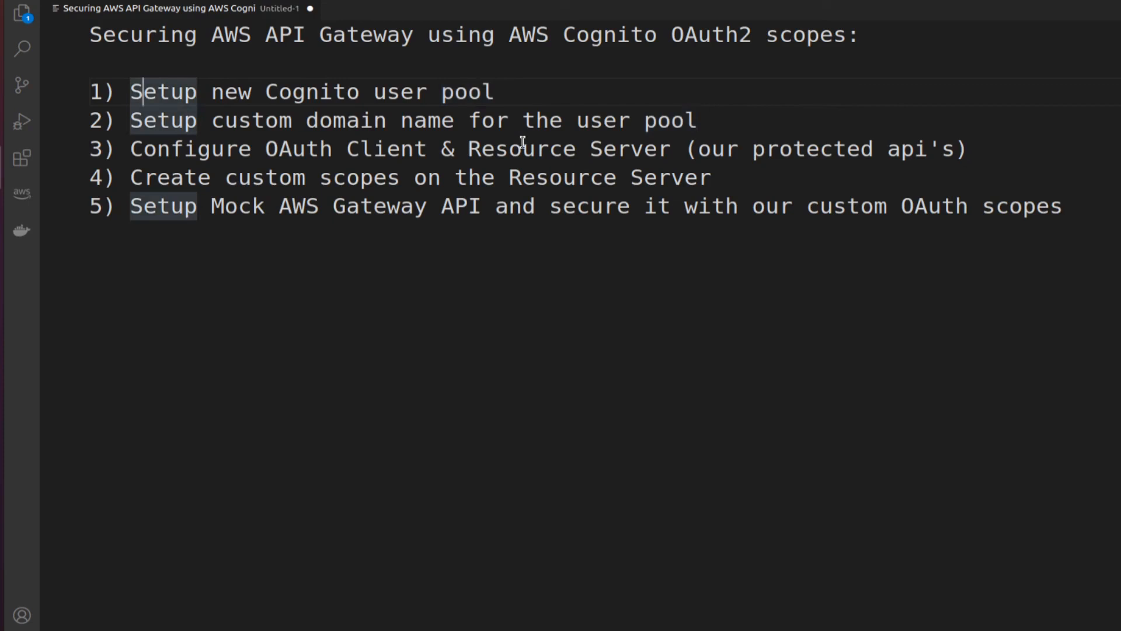